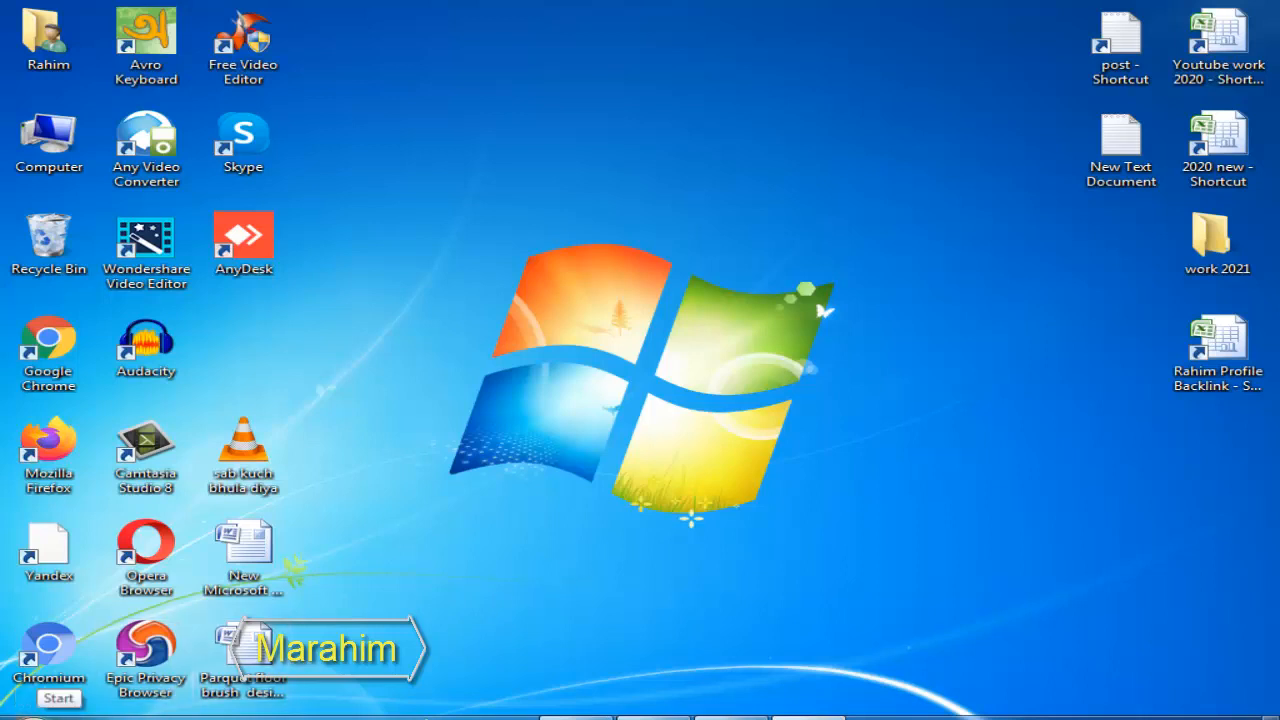
# Open Microsoft Office Excel 2007 with a blank workbook and maximize its window.
pyautogui.click(25, 715)
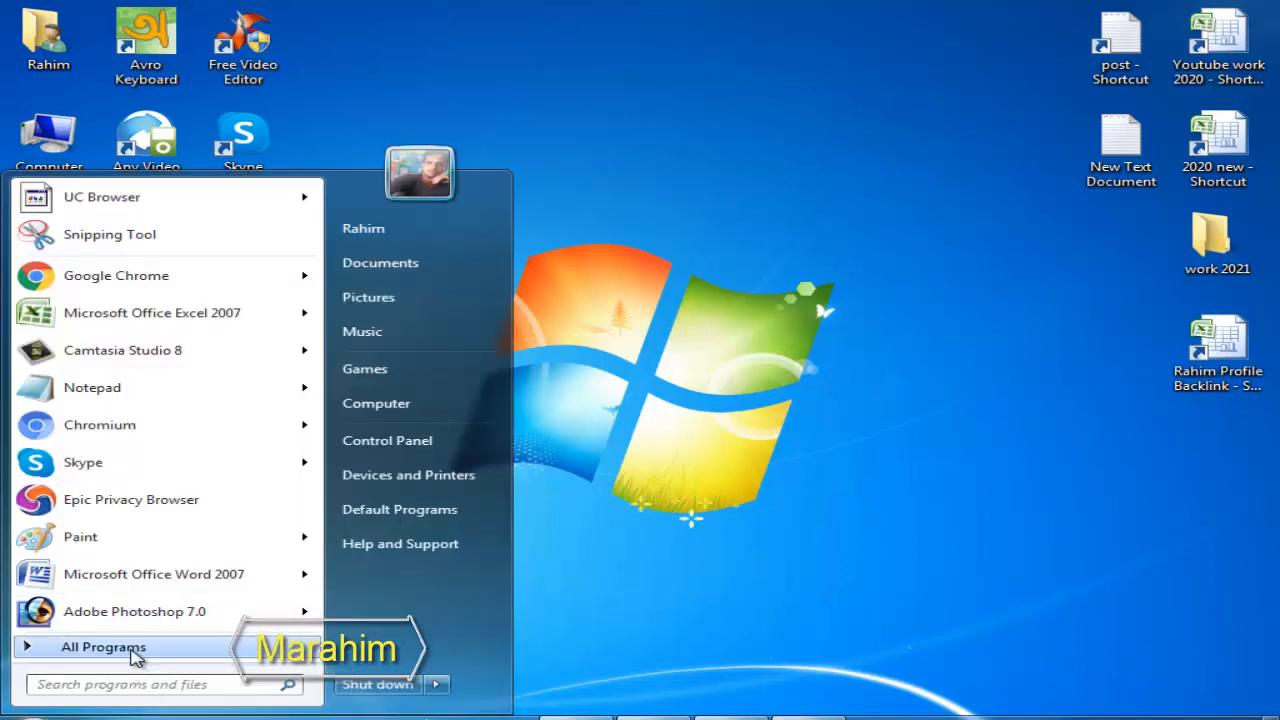
pyautogui.click(60, 650)
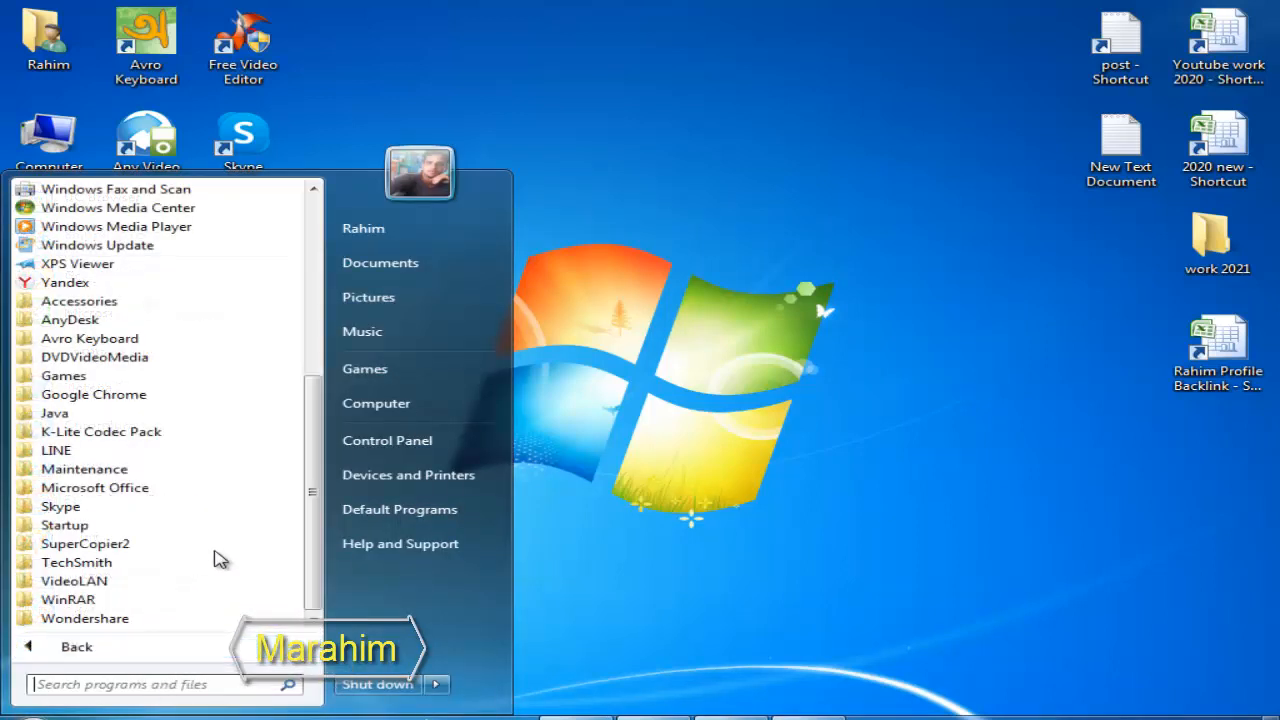
pyautogui.click(178, 490)
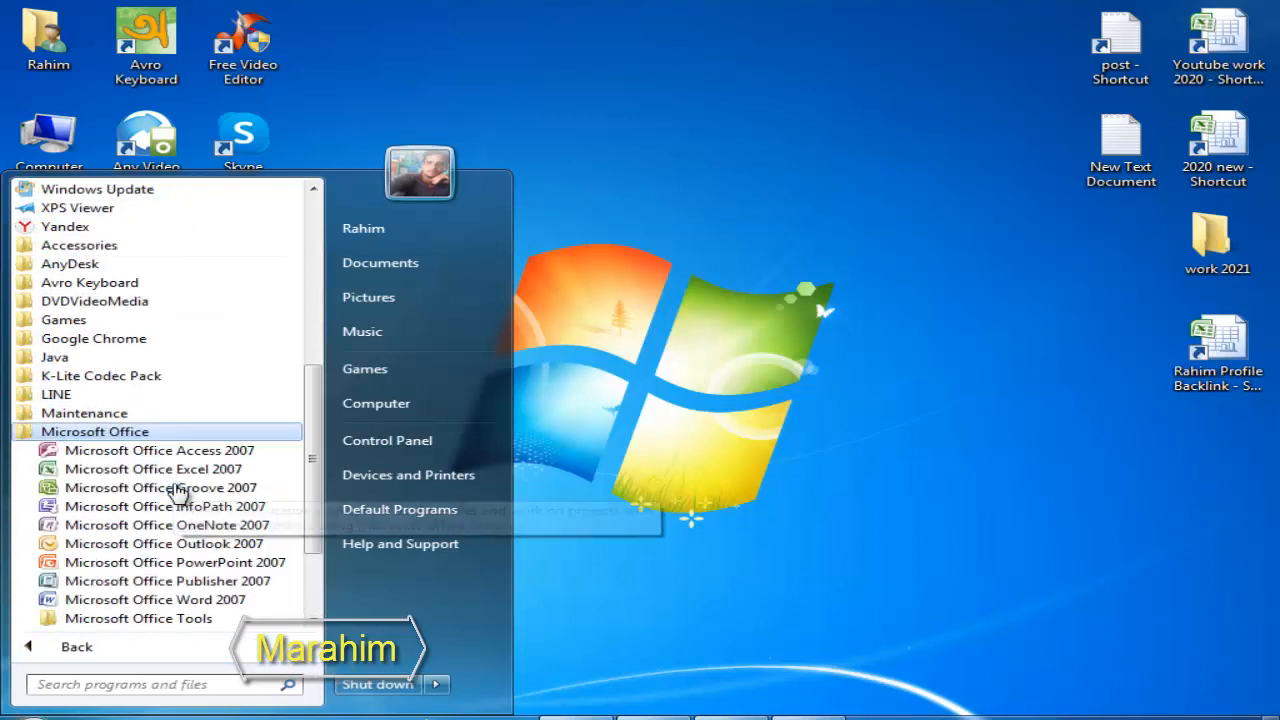
pyautogui.click(252, 470)
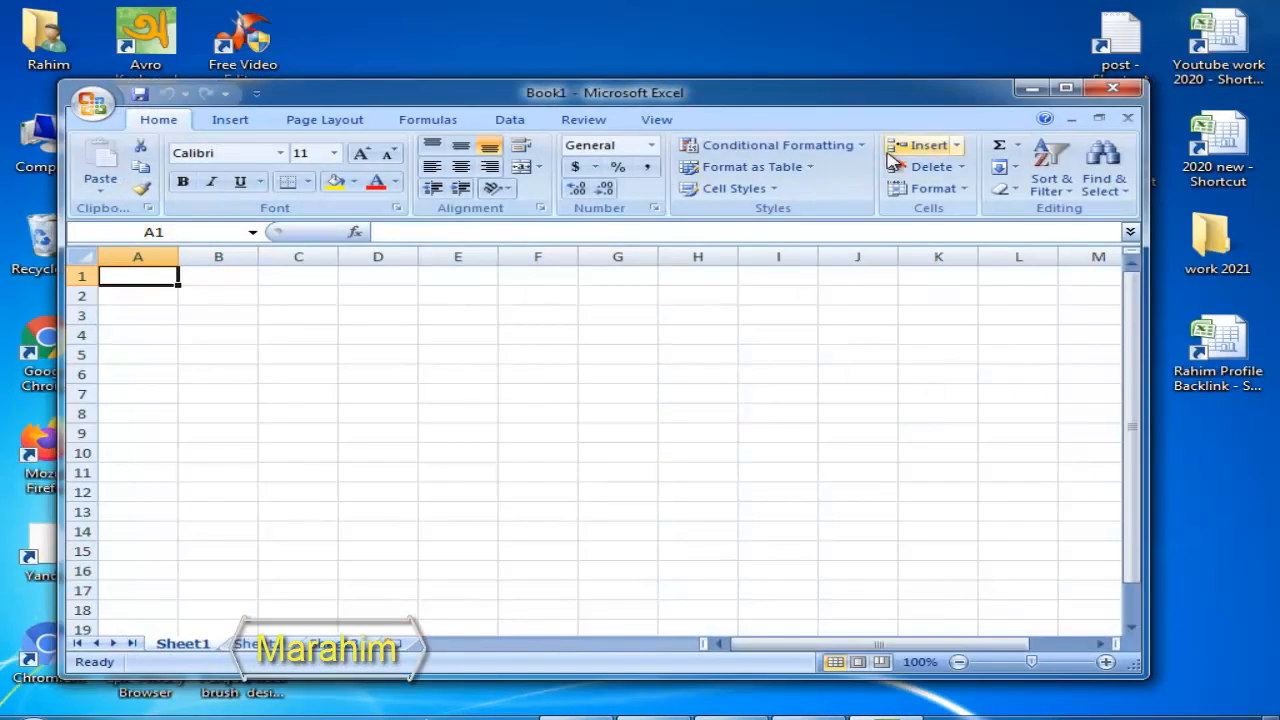
pyautogui.click(1066, 88)
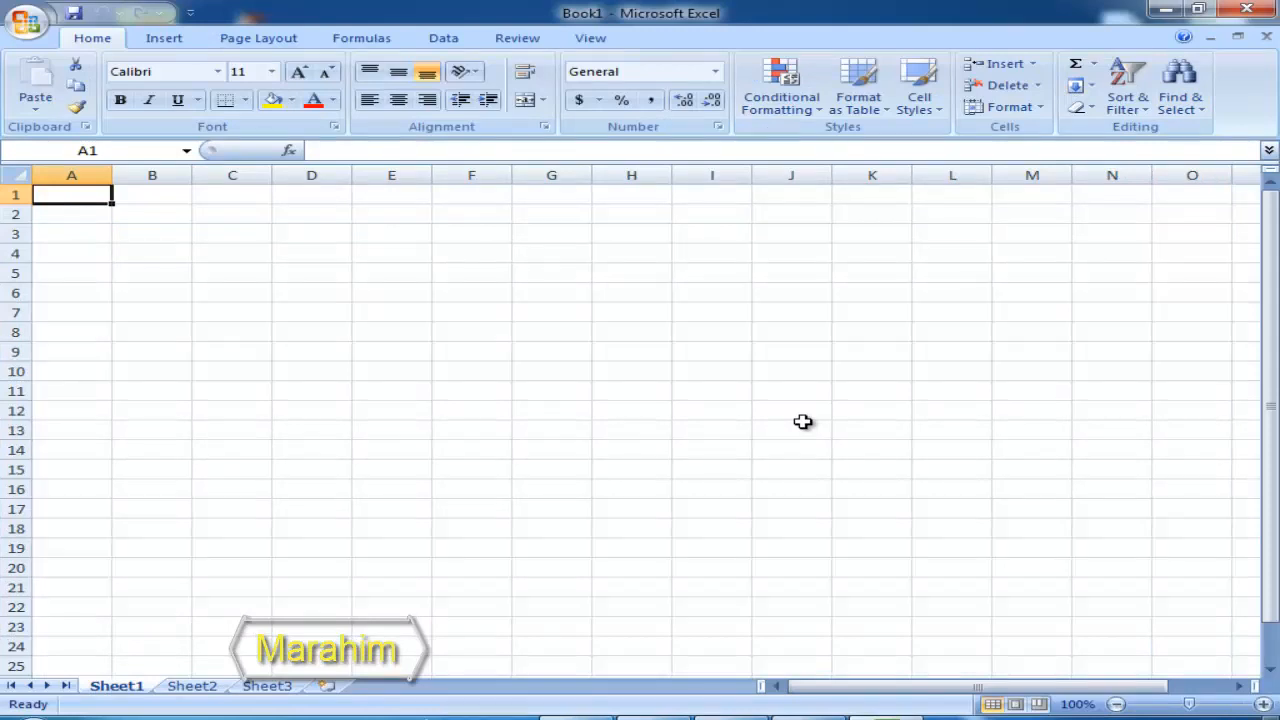
# Enter the formula +F5 in cell A1 as a reference to cell F5.
pyautogui.write('+')
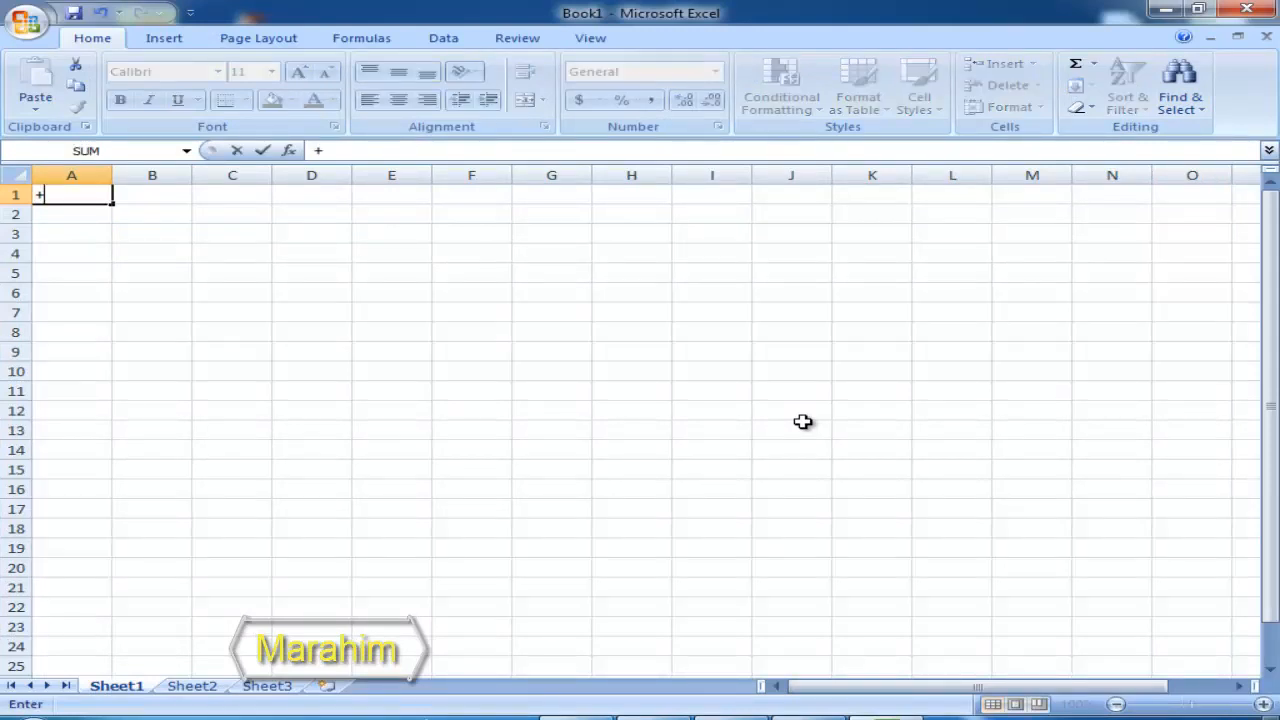
pyautogui.click(610, 358)
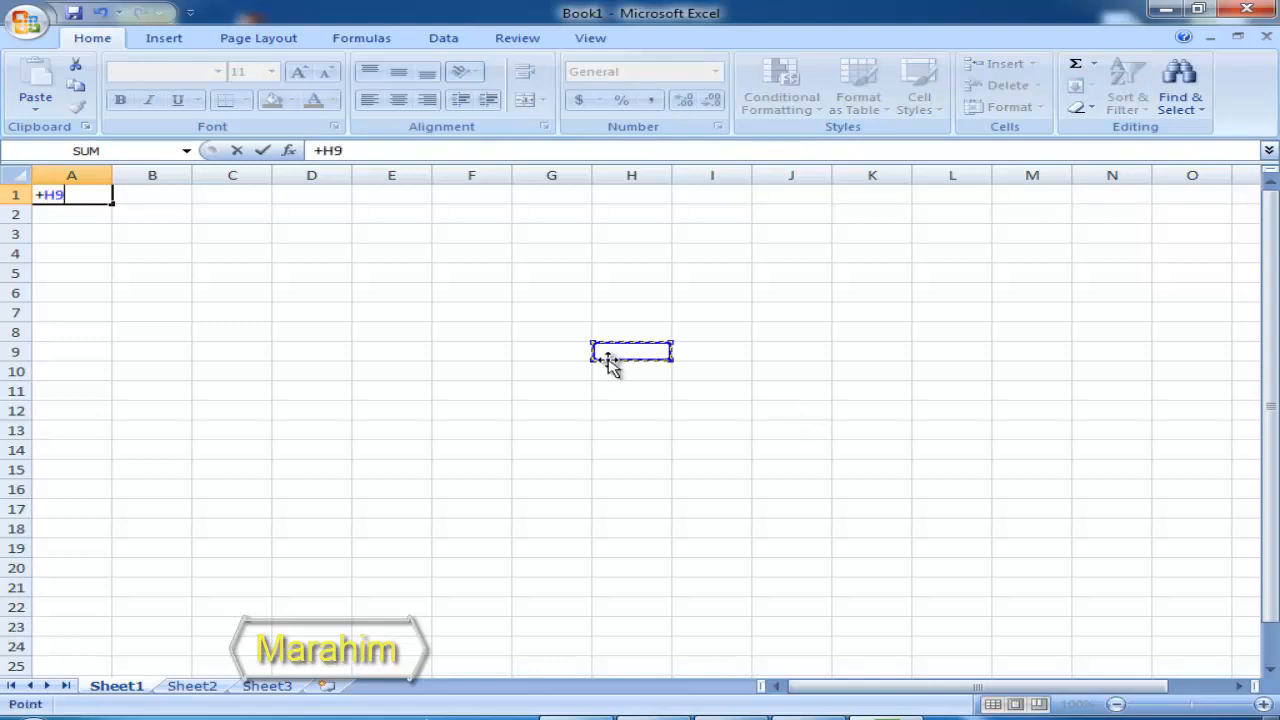
pyautogui.click(457, 270)
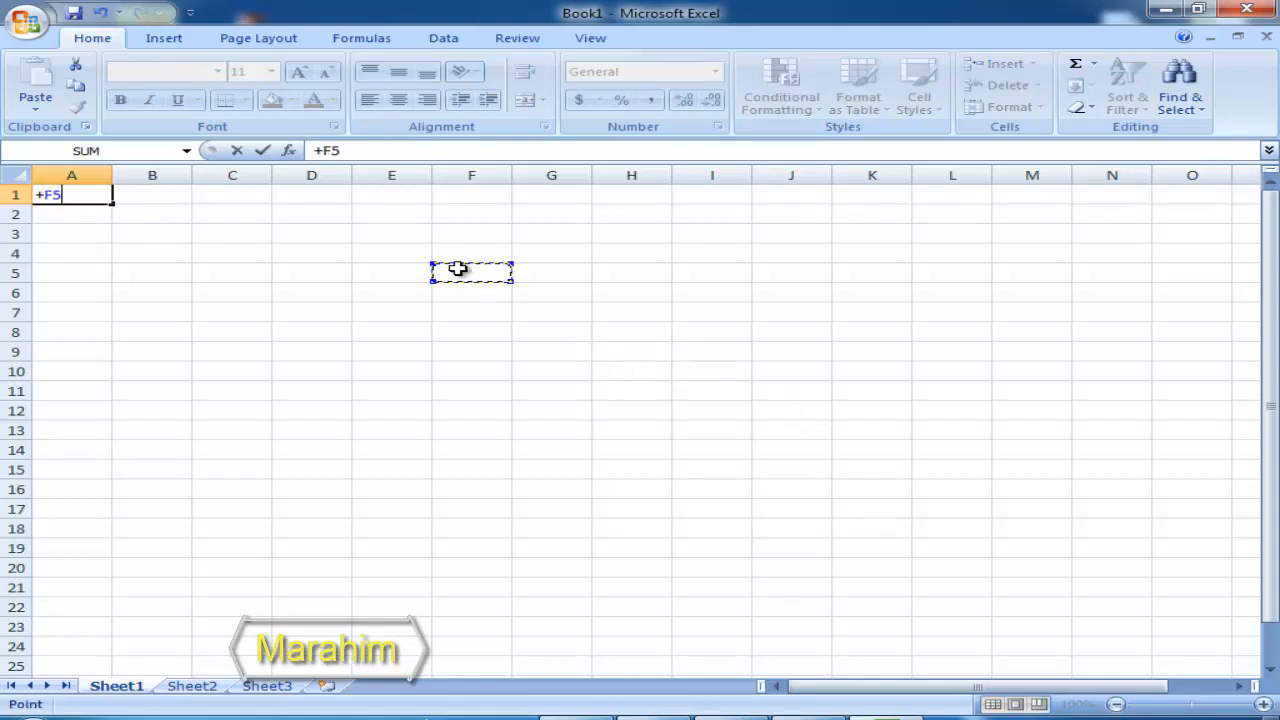
pyautogui.hotkey('ctrl', 'Return')
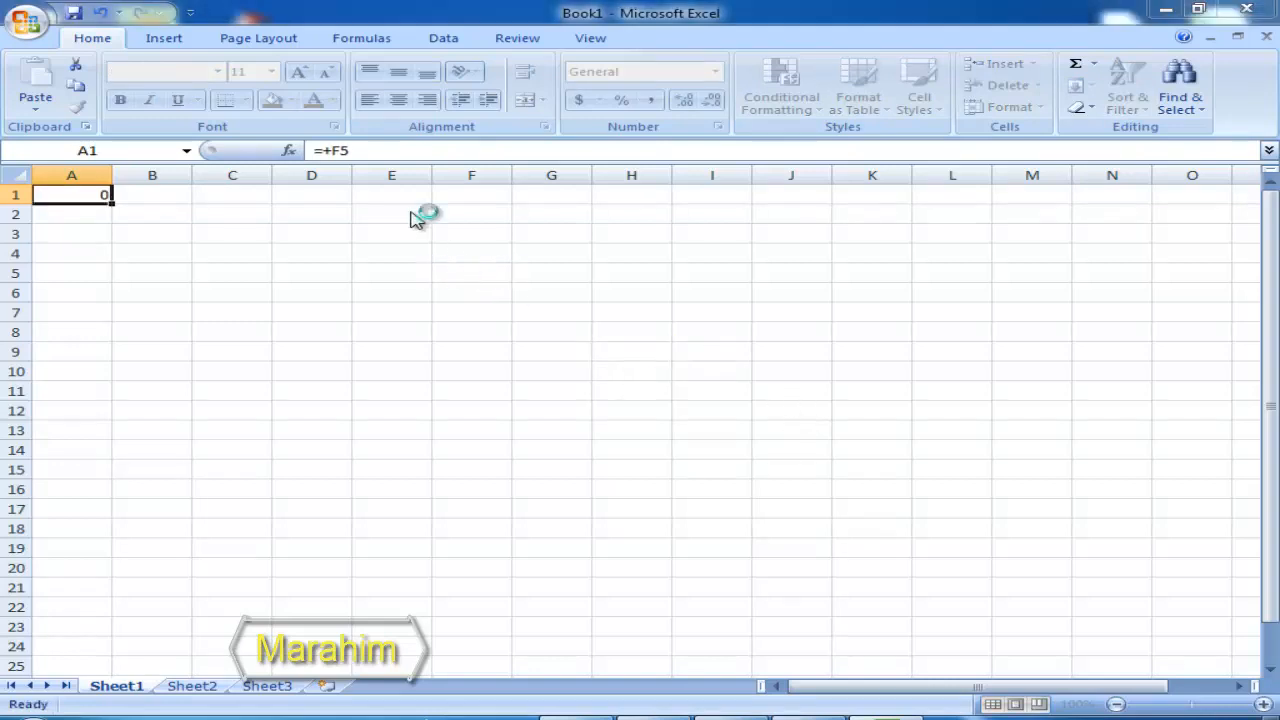
pyautogui.hotkey('ctrl', 's')
pyautogui.click(751, 14)
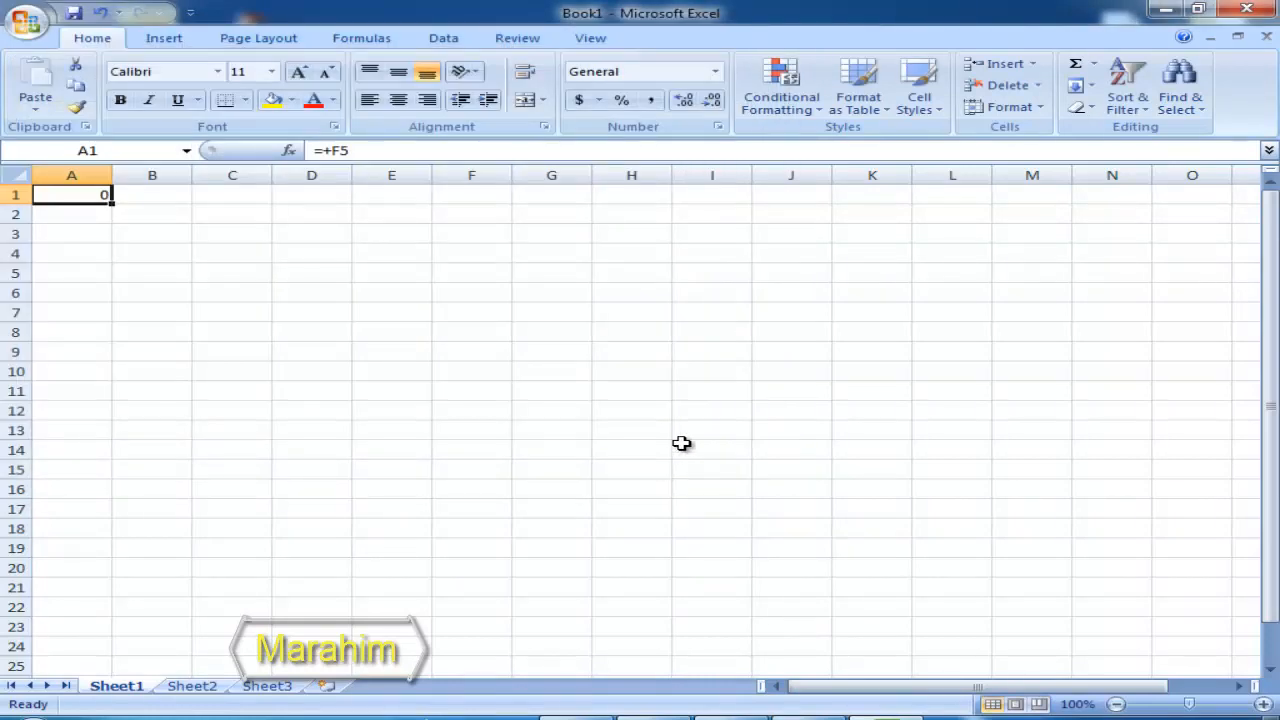
# Set the worksheet zoom magnification to 200%.
pyautogui.click(651, 354)
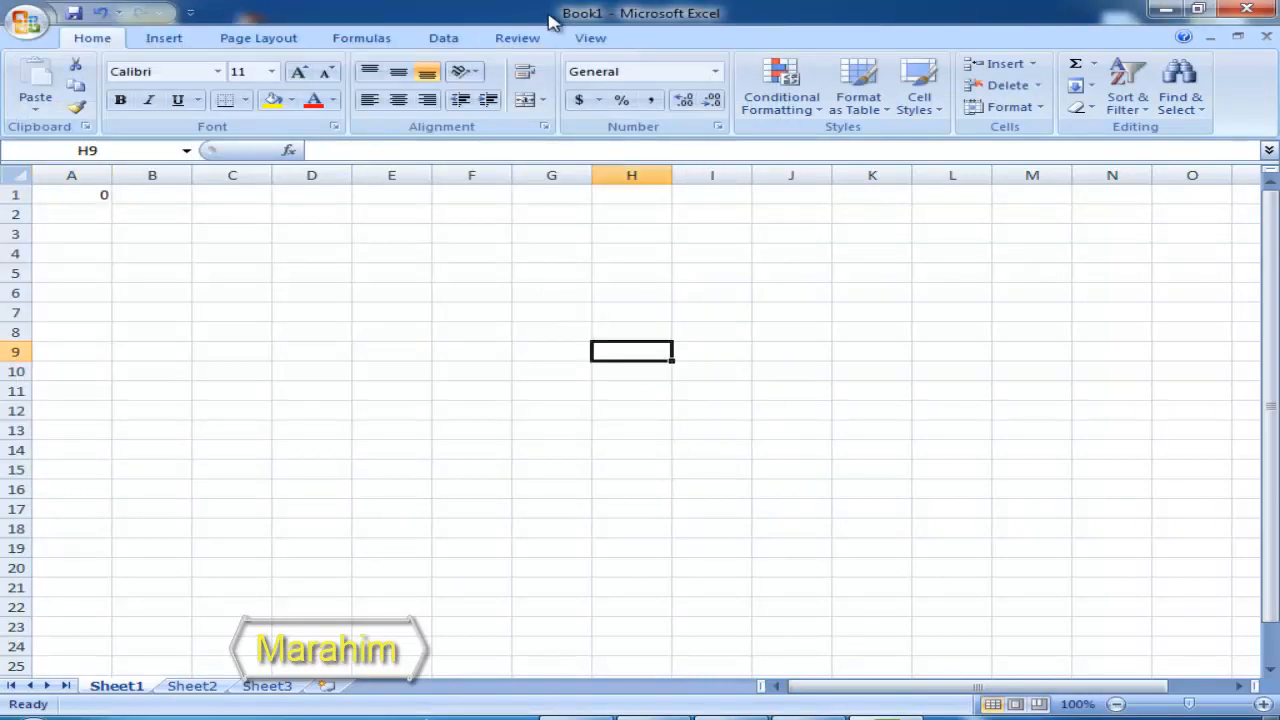
pyautogui.click(530, 42)
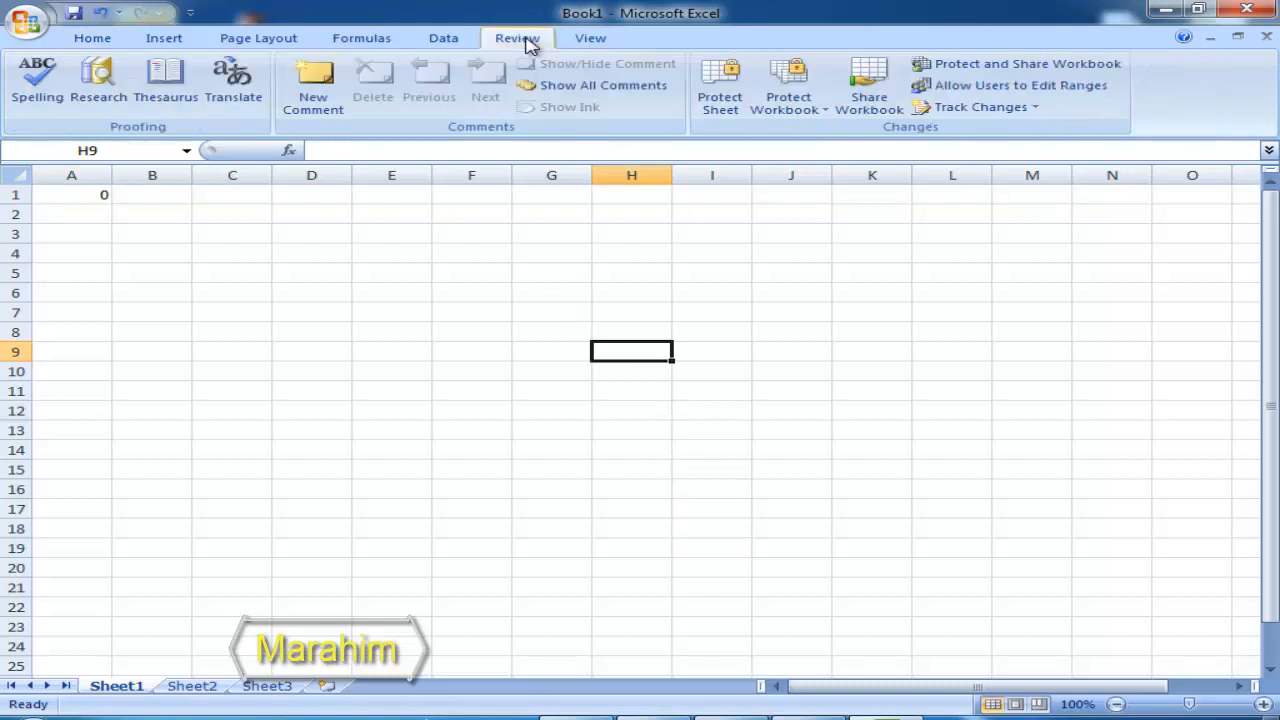
pyautogui.click(592, 40)
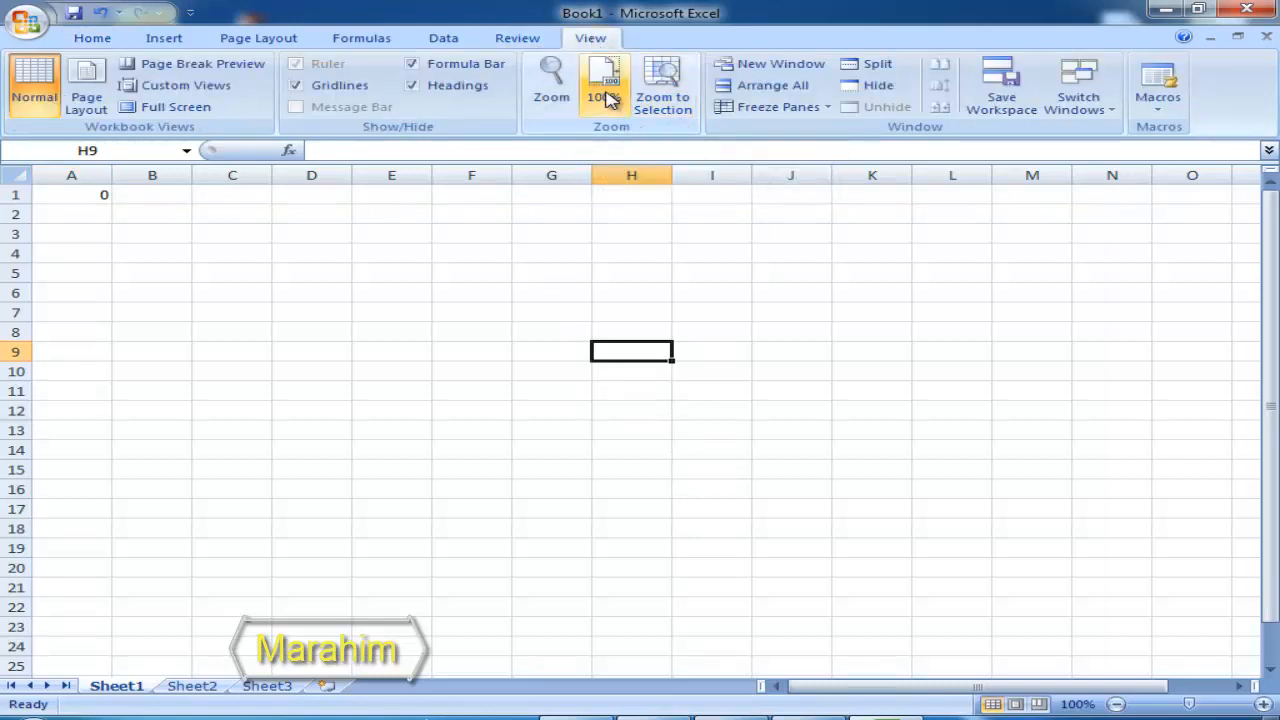
pyautogui.click(553, 95)
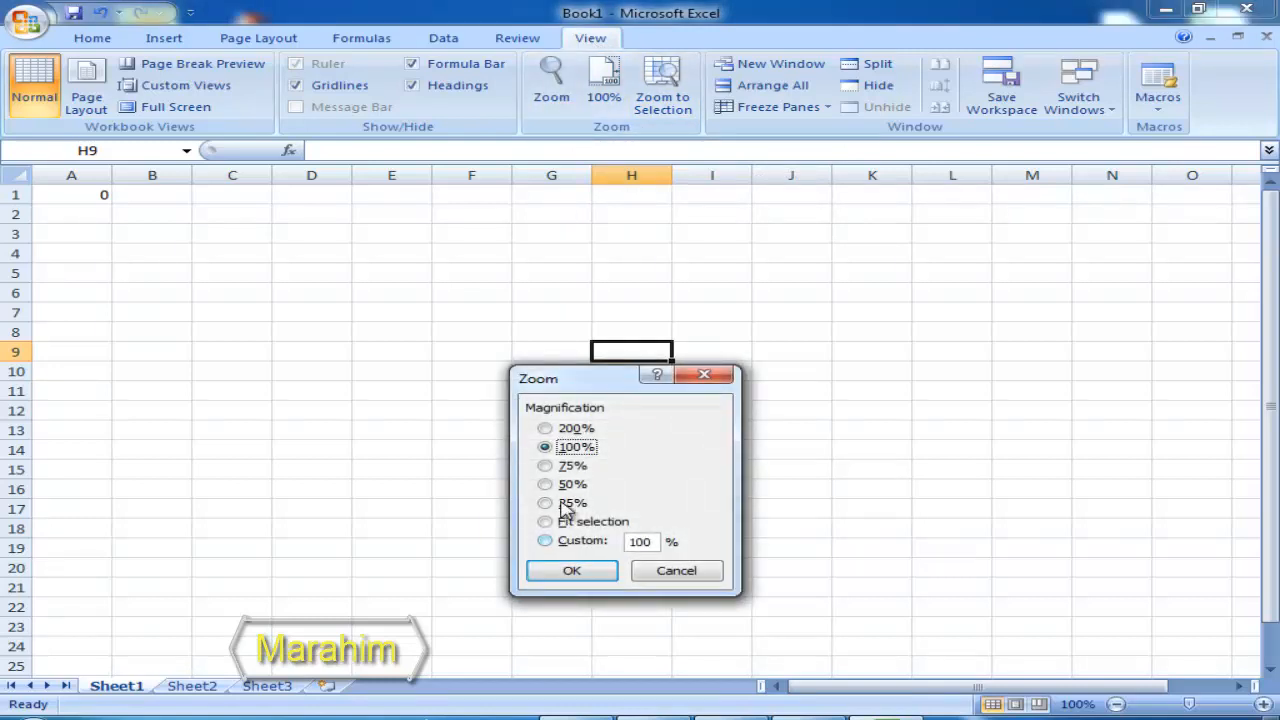
pyautogui.click(546, 429)
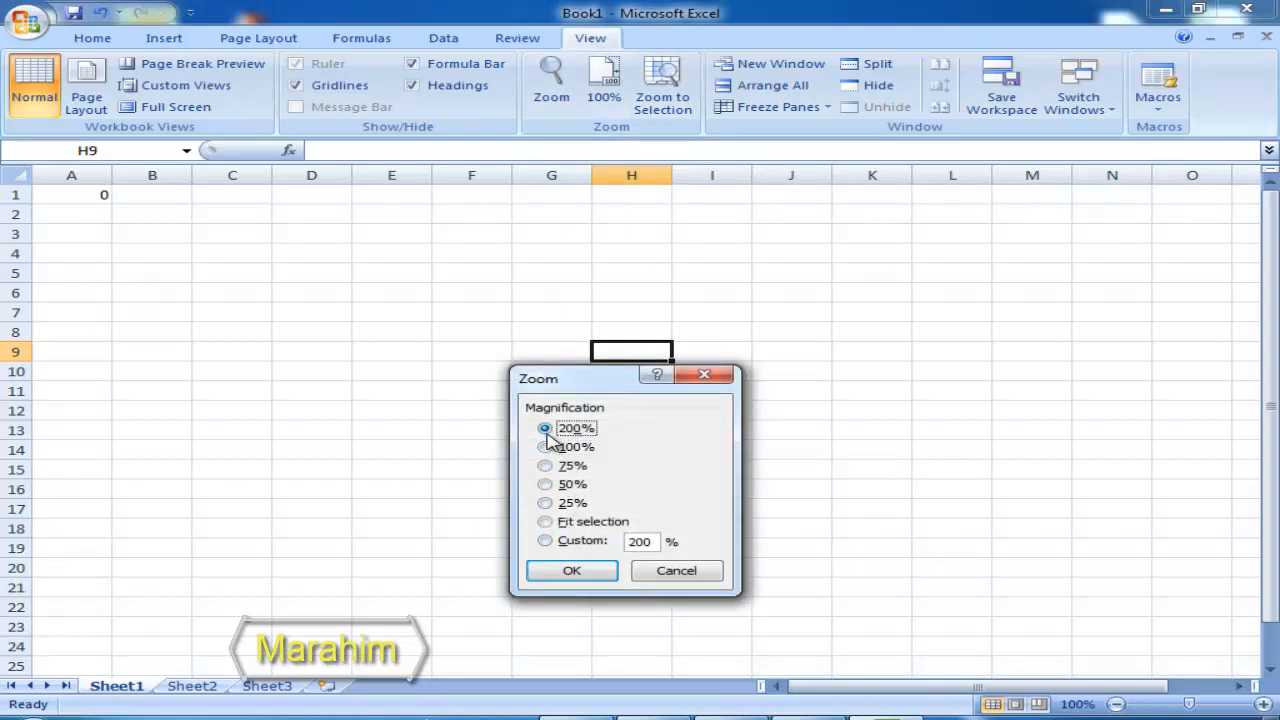
pyautogui.click(570, 571)
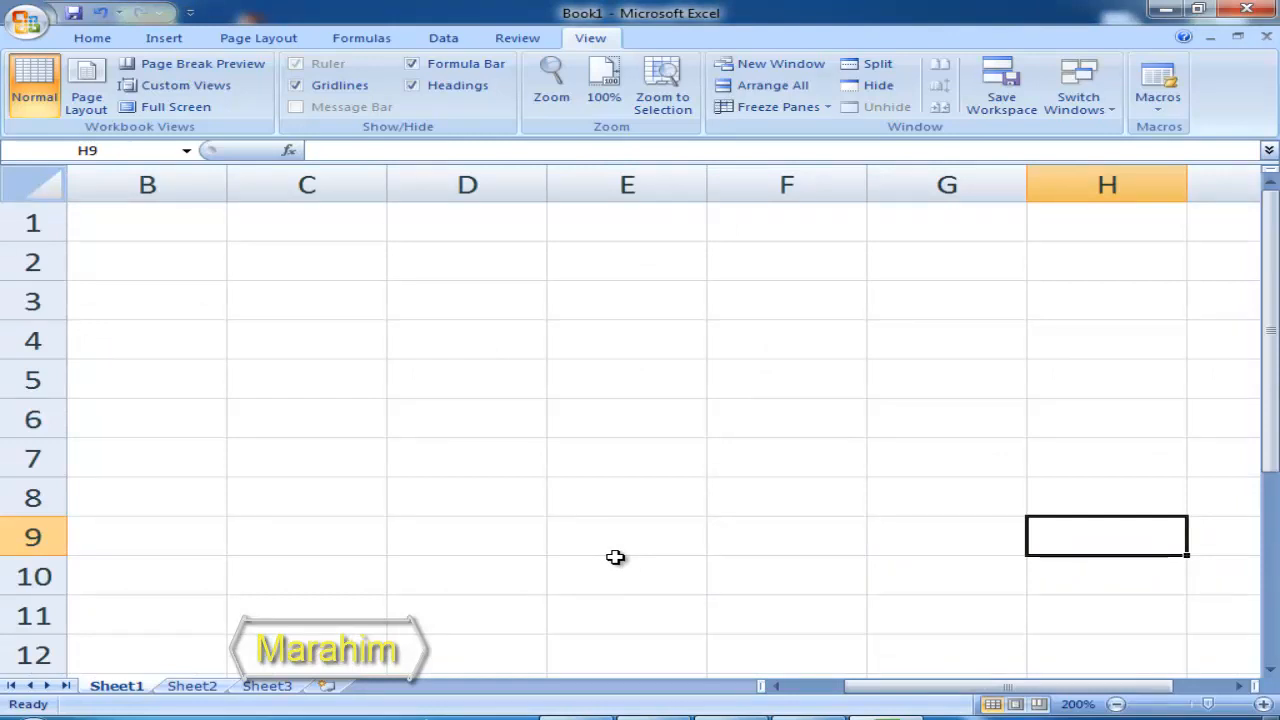
# Fill cells C2 to C6 with the values 45, 45, 48, 28 and 685.
pyautogui.click(311, 265)
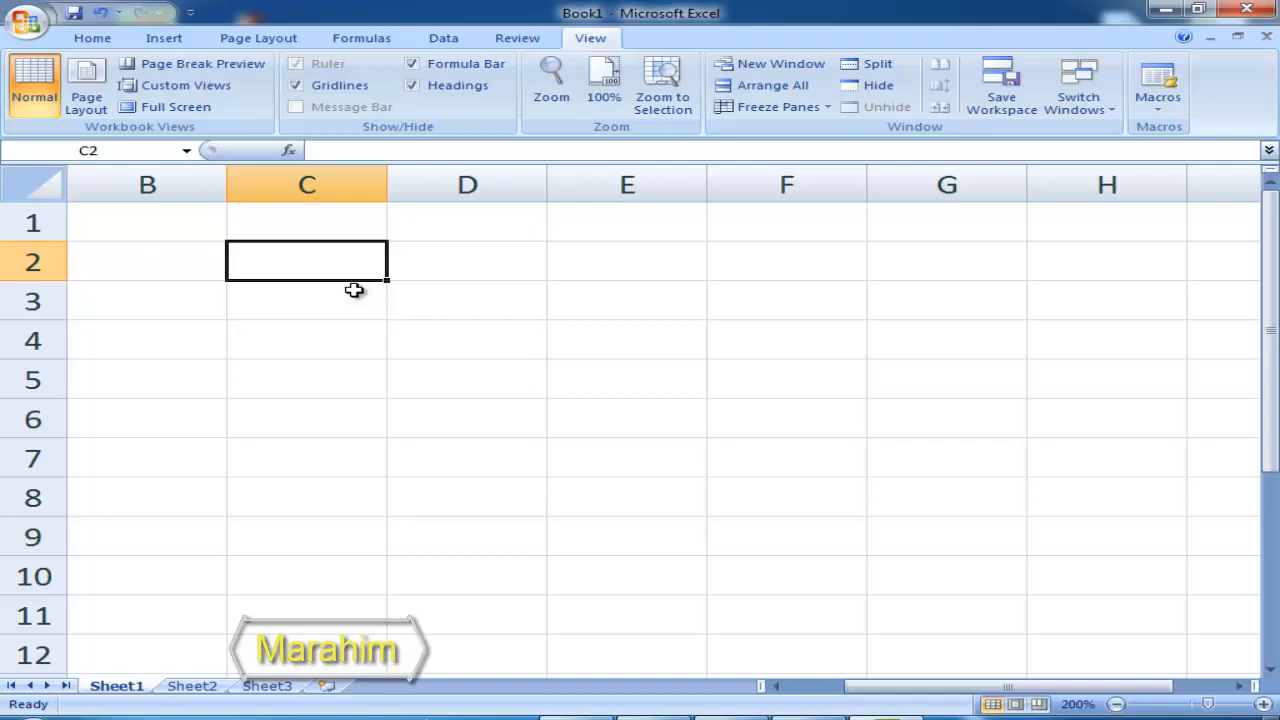
pyautogui.click(458, 333)
pyautogui.click(293, 252)
pyautogui.write('45')
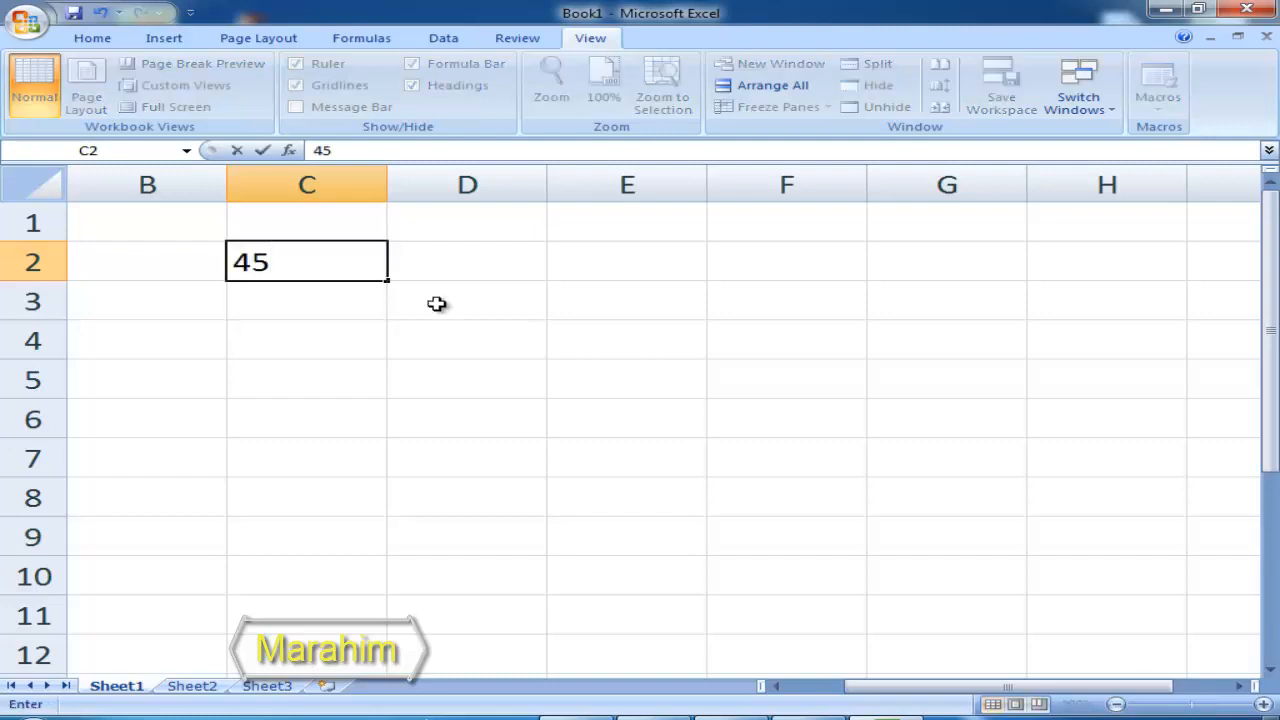
pyautogui.press('Return')
pyautogui.write('45')
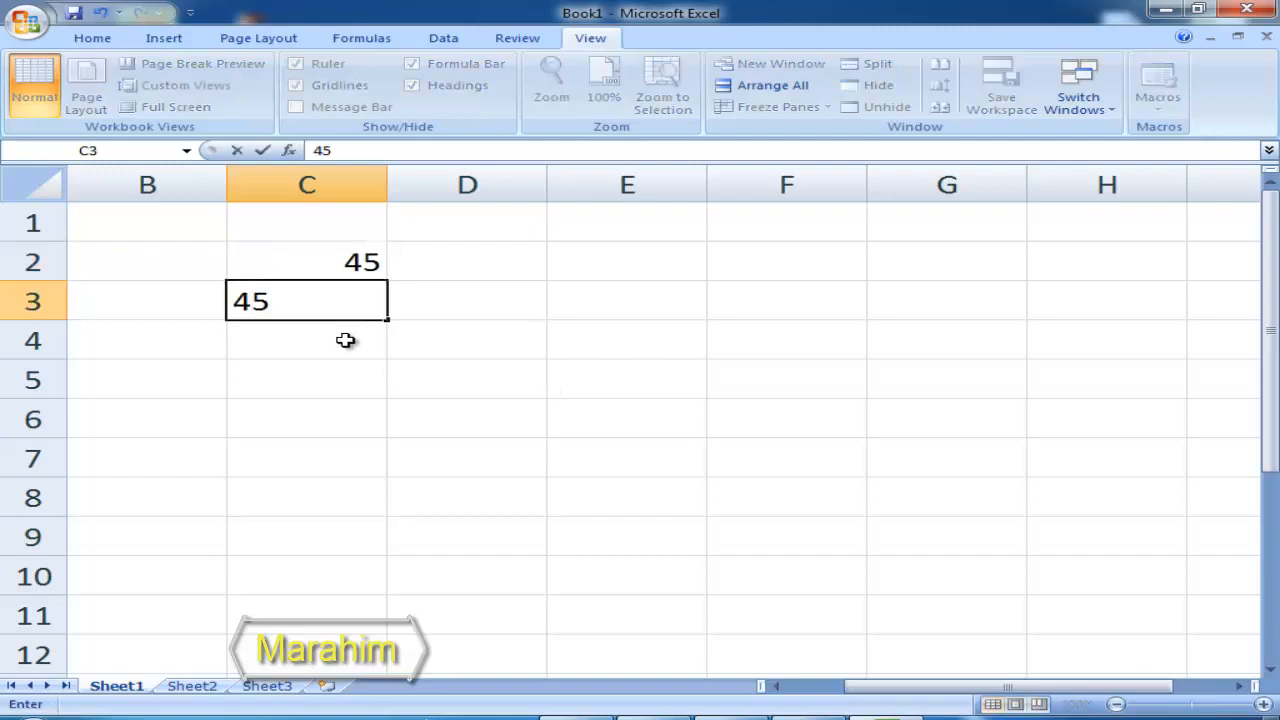
pyautogui.press('Return')
pyautogui.write('48')
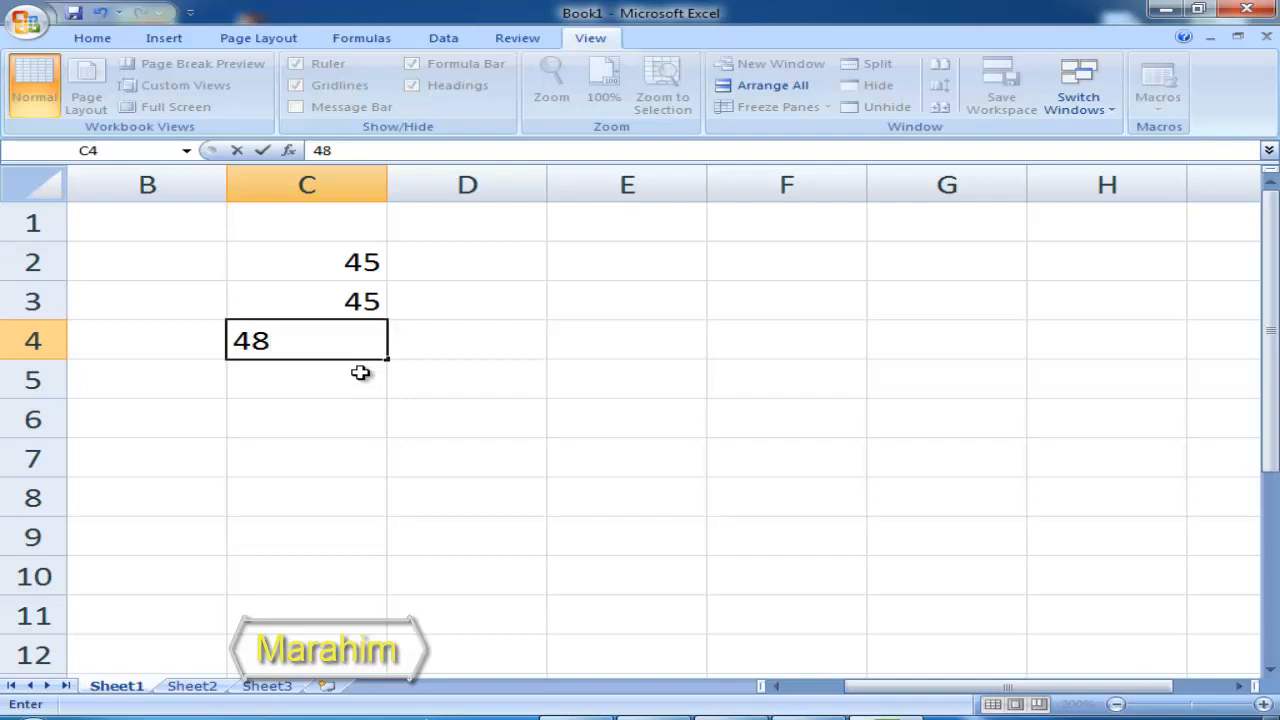
pyautogui.press('Return')
pyautogui.write('28')
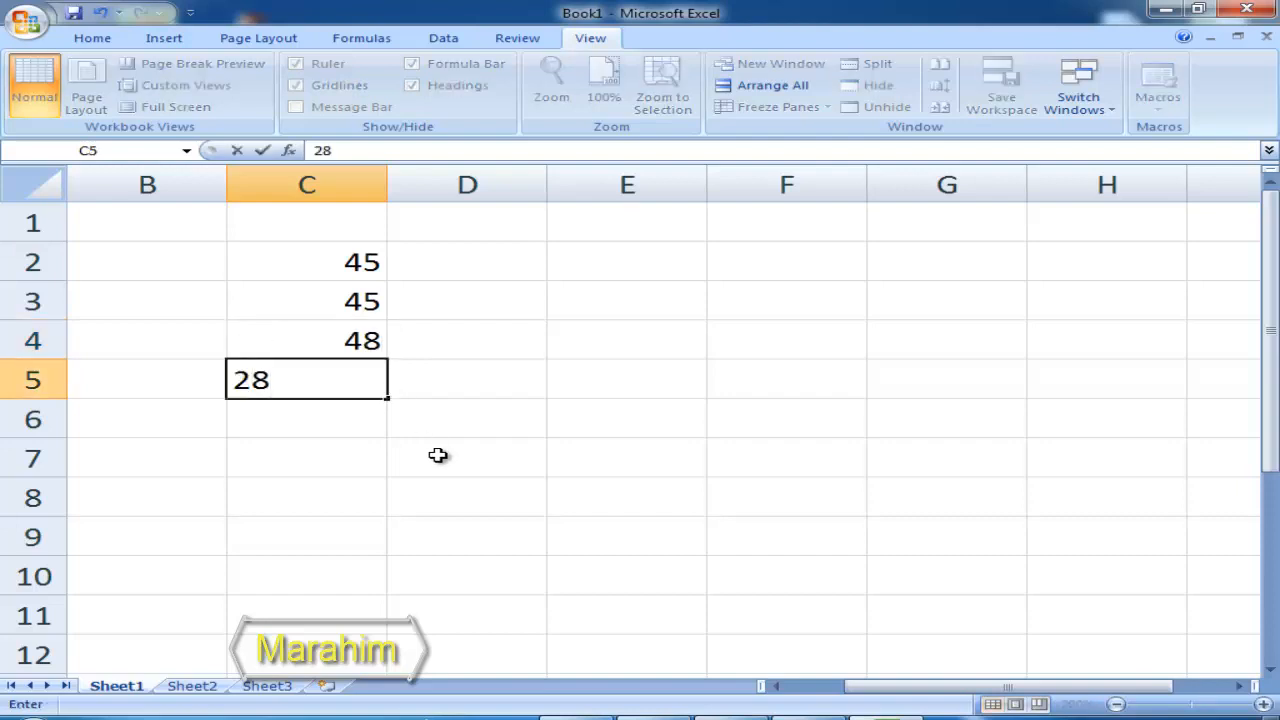
pyautogui.press('Return')
pyautogui.write('685')
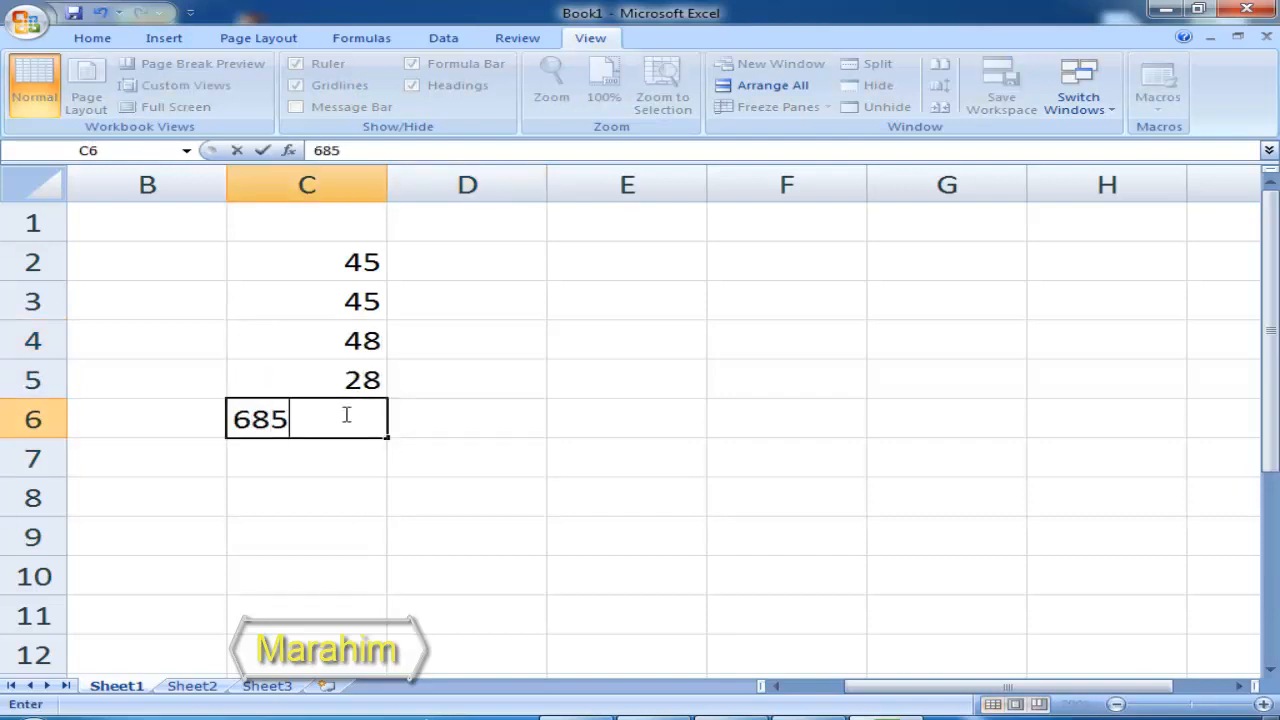
pyautogui.click(512, 443)
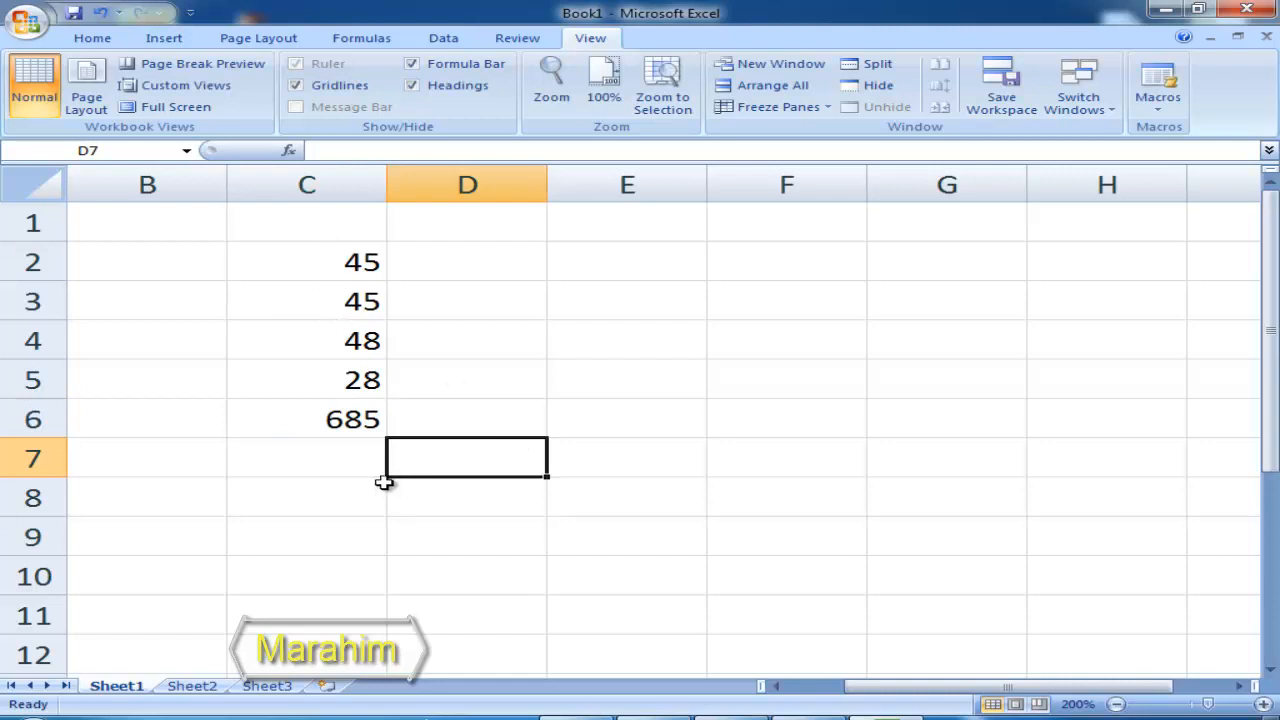
# Fill cells D2 to D6 with the values 55, 64, 87, 58 and 65.
pyautogui.click(292, 456)
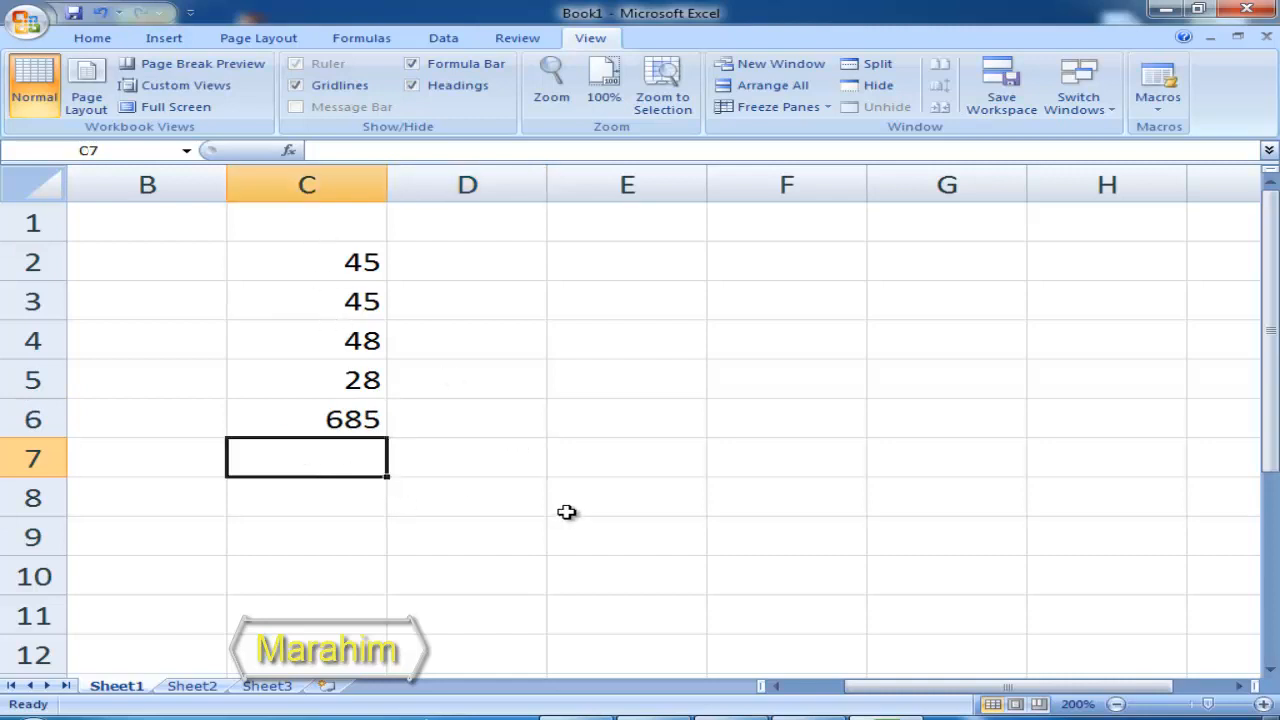
pyautogui.click(480, 266)
pyautogui.click(377, 467)
pyautogui.click(490, 268)
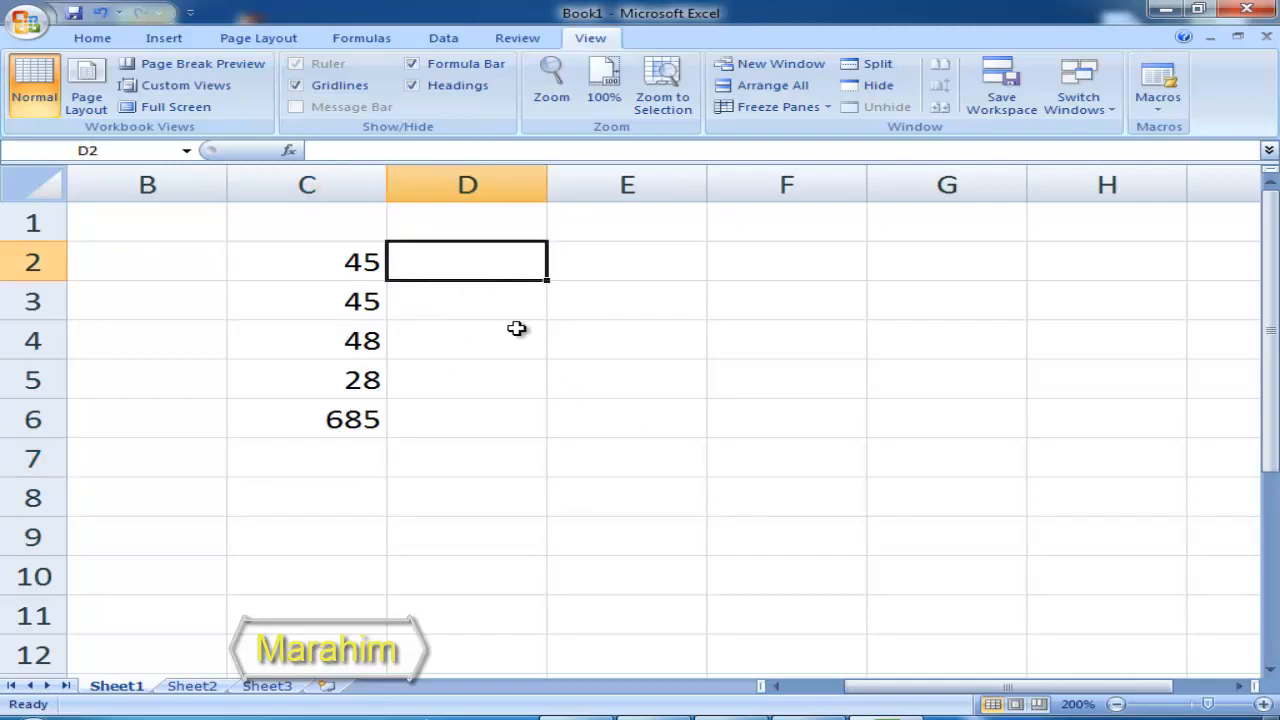
pyautogui.write('55')
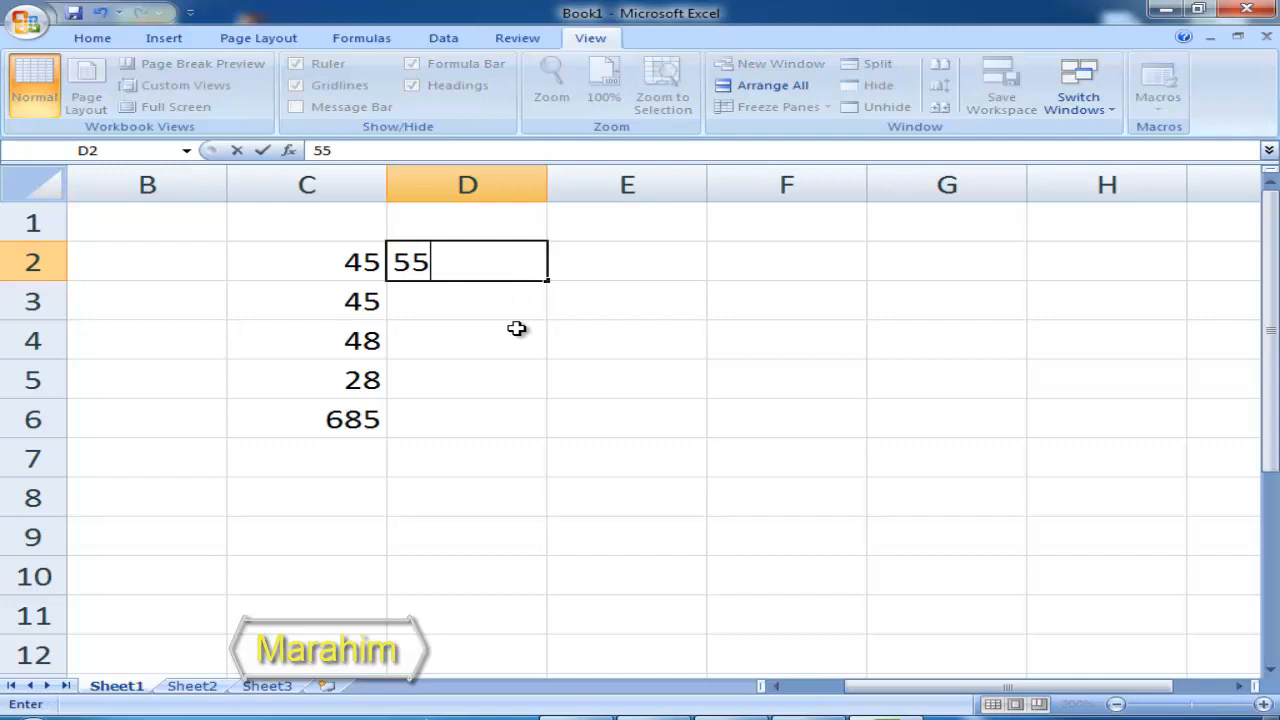
pyautogui.click(469, 309)
pyautogui.write('64')
pyautogui.click(467, 336)
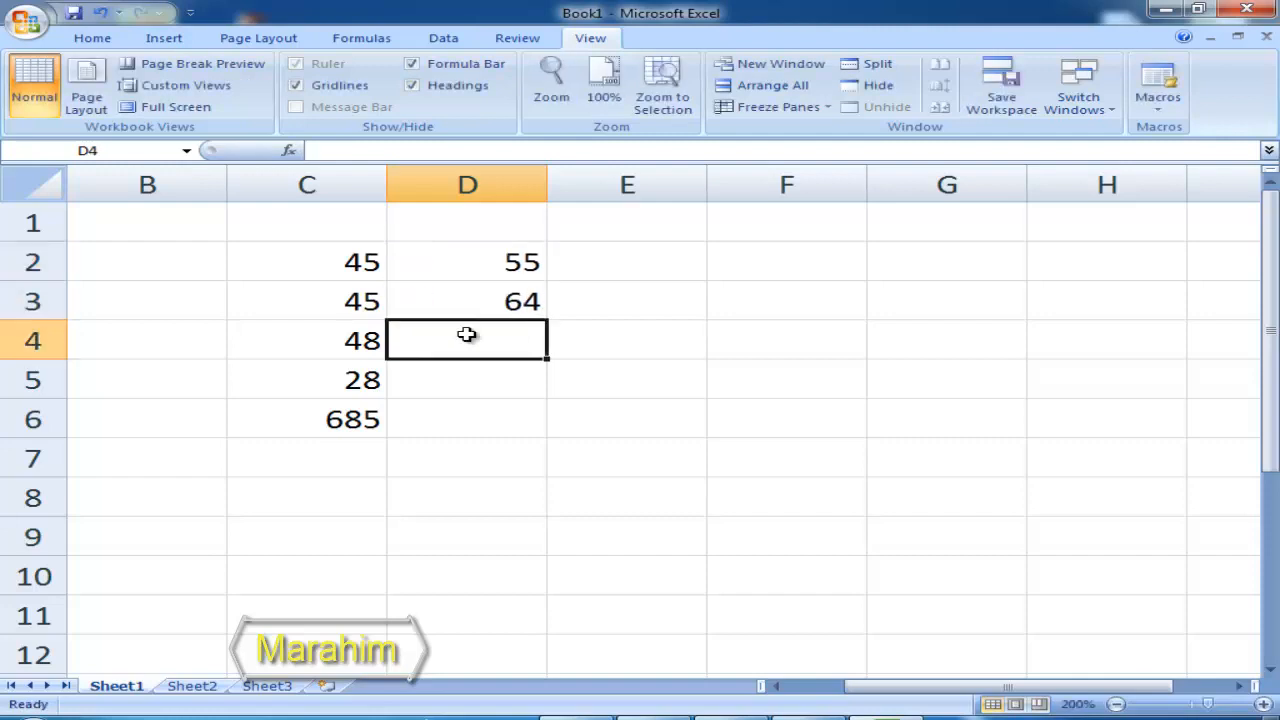
pyautogui.write('87')
pyautogui.click(522, 368)
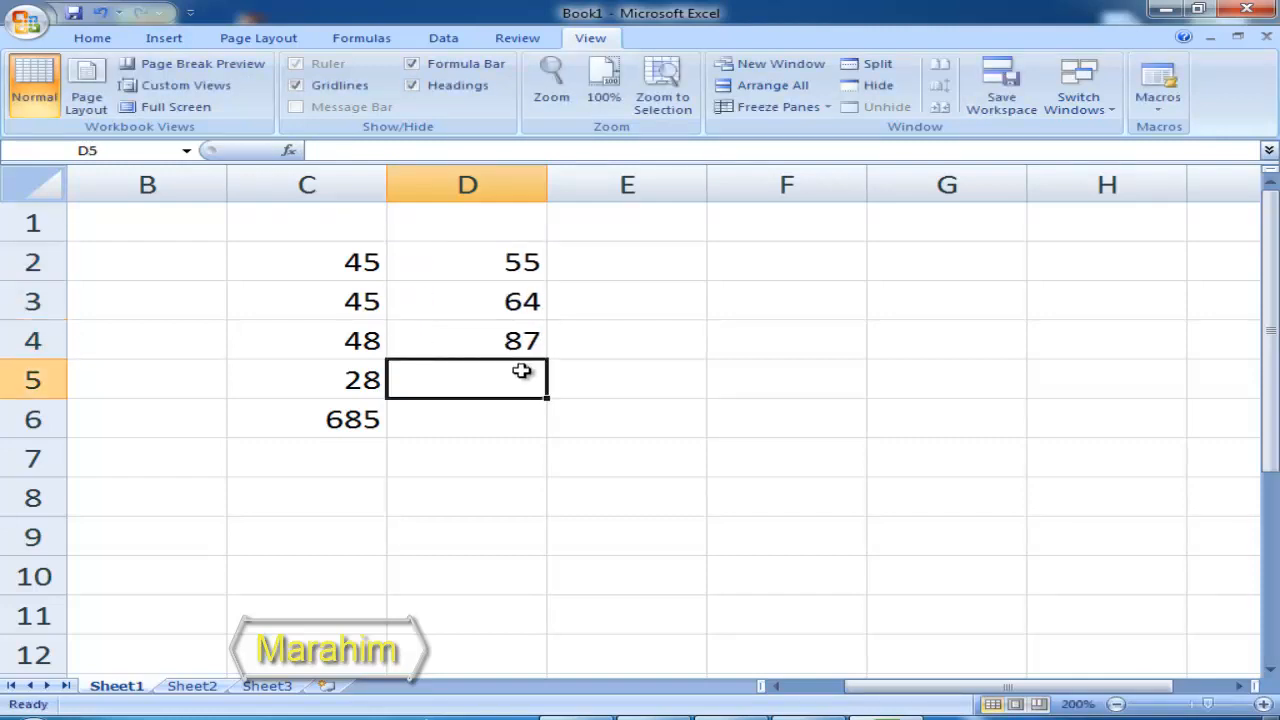
pyautogui.write('58')
pyautogui.click(512, 417)
pyautogui.write('65')
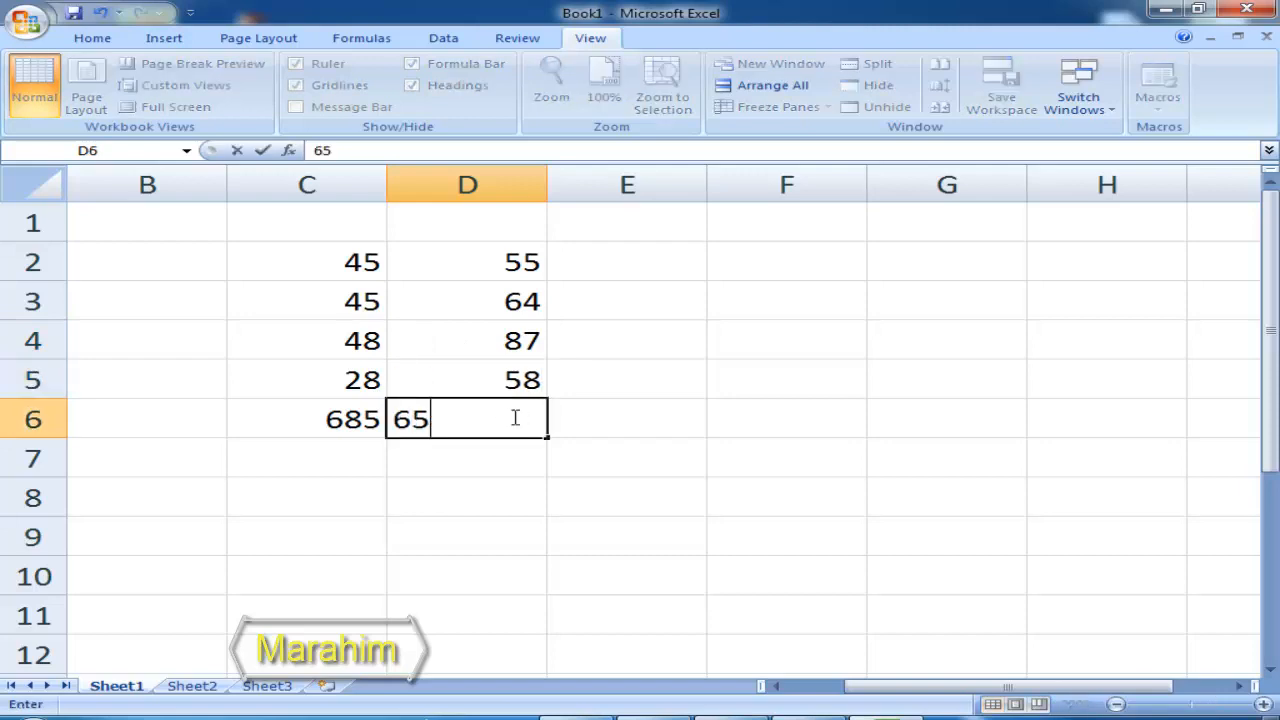
pyautogui.click(712, 497)
# Fill cells E2 to E6 with the values 78, 84, 58, 48 and 45.
pyautogui.click(641, 261)
pyautogui.write('7')
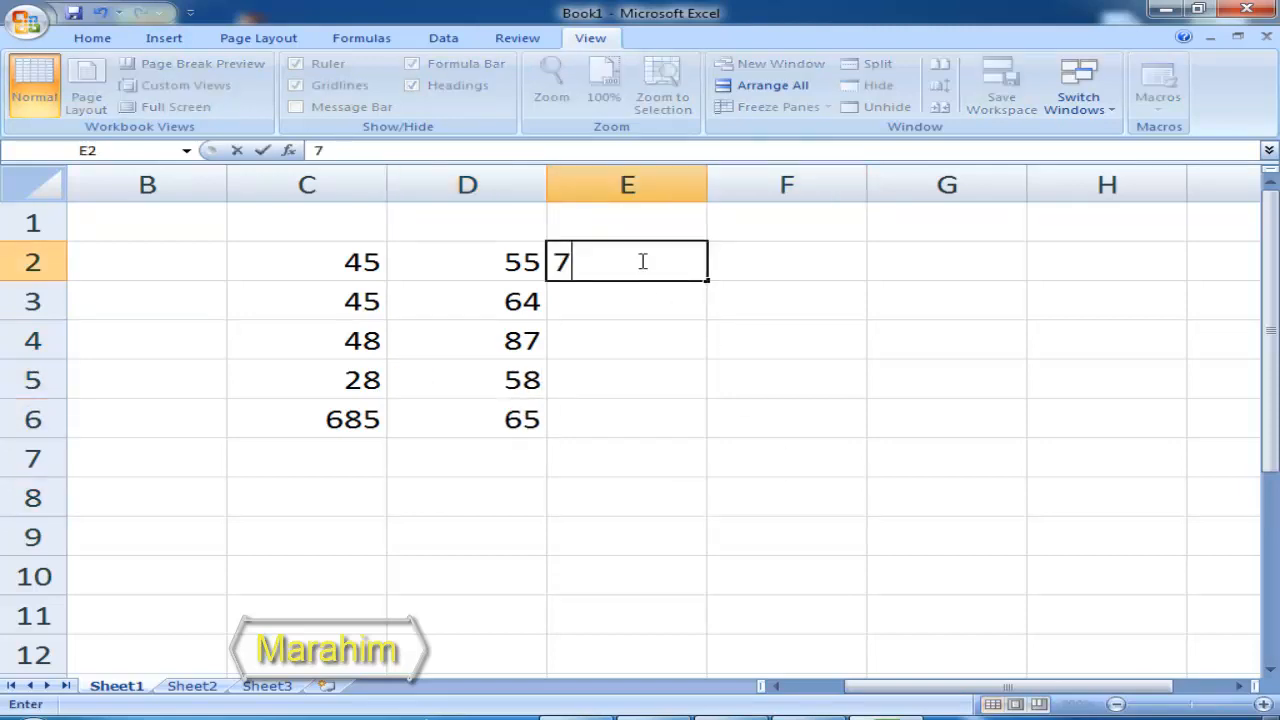
pyautogui.write('8')
pyautogui.click(632, 288)
pyautogui.write('84')
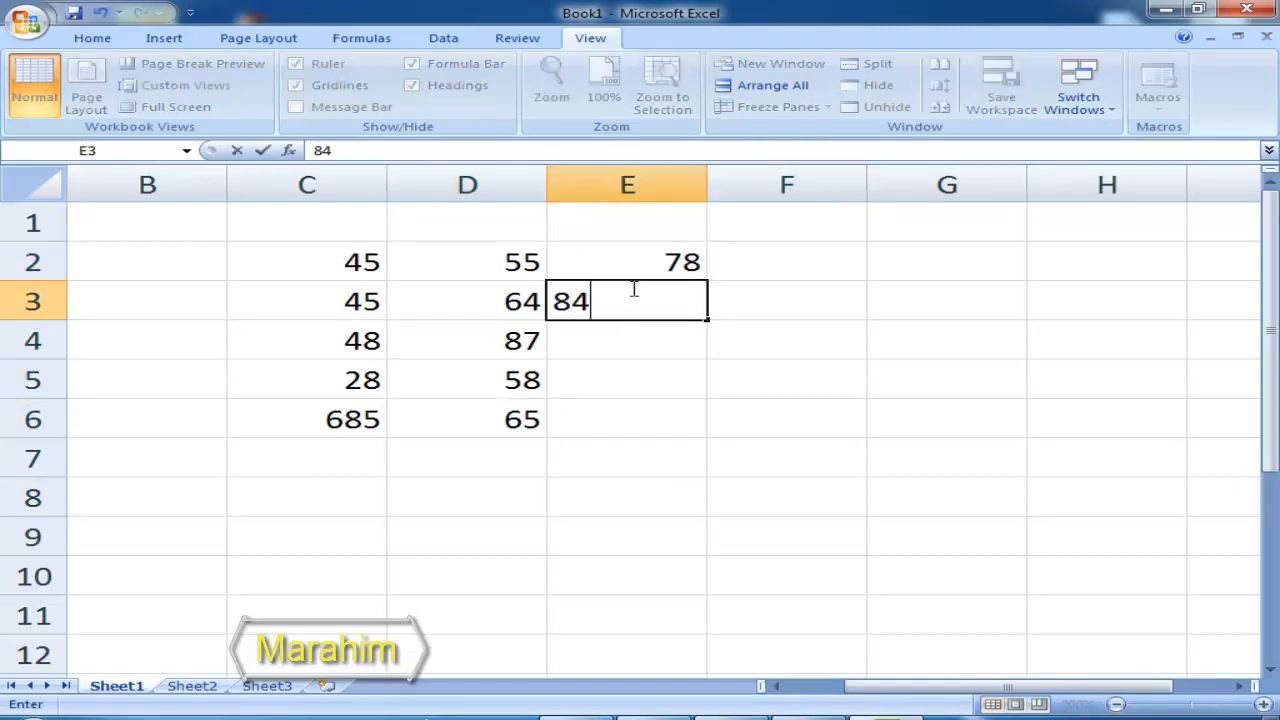
pyautogui.click(647, 348)
pyautogui.write('58')
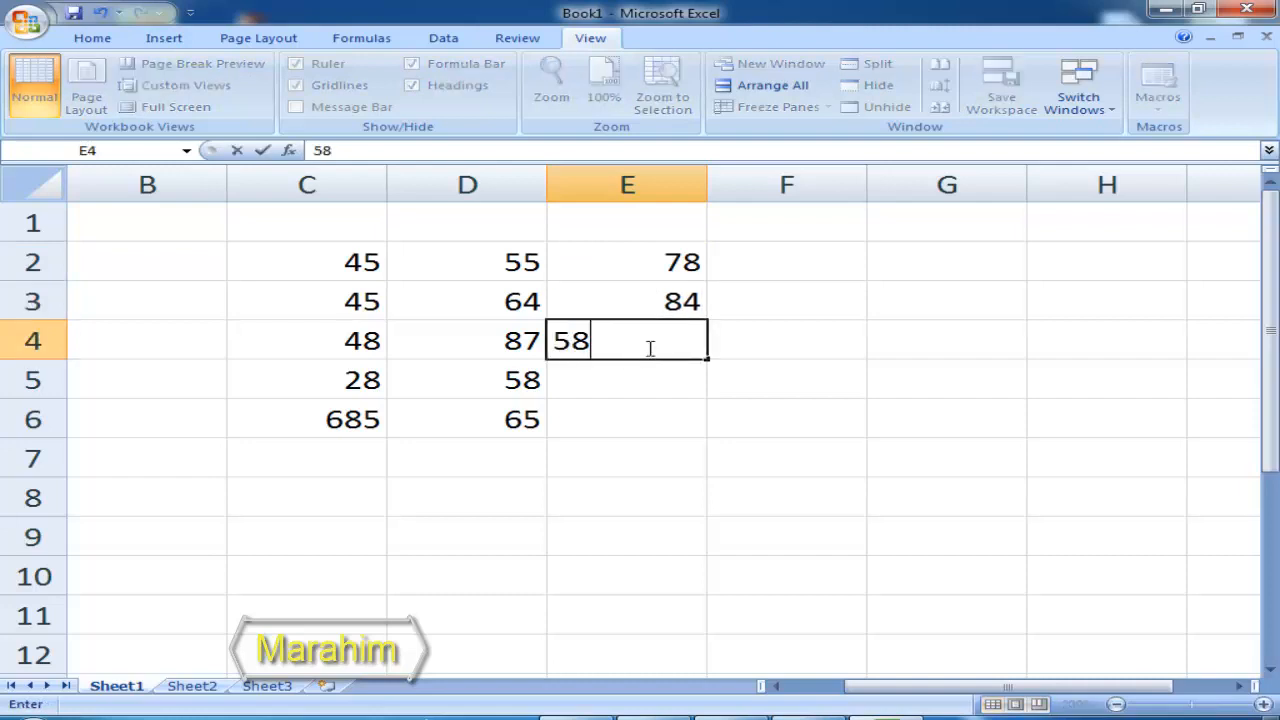
pyautogui.click(620, 383)
pyautogui.write('48')
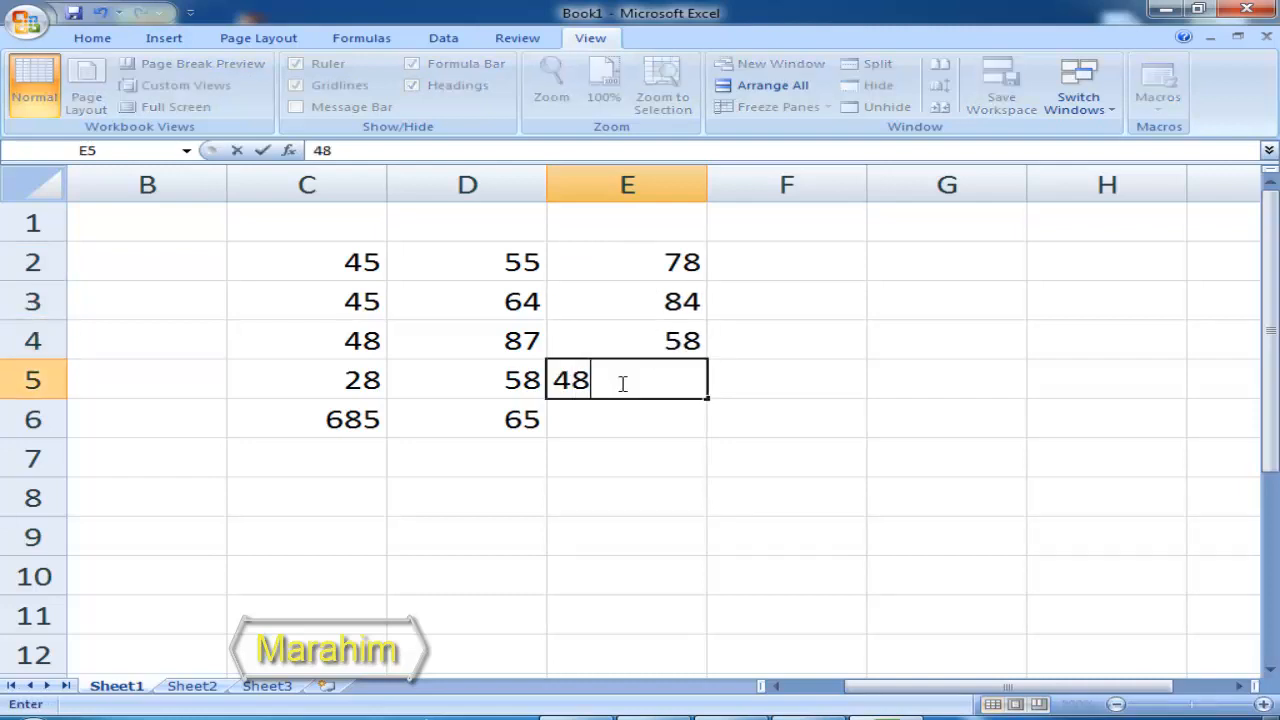
pyautogui.click(649, 446)
pyautogui.click(651, 423)
pyautogui.write('45')
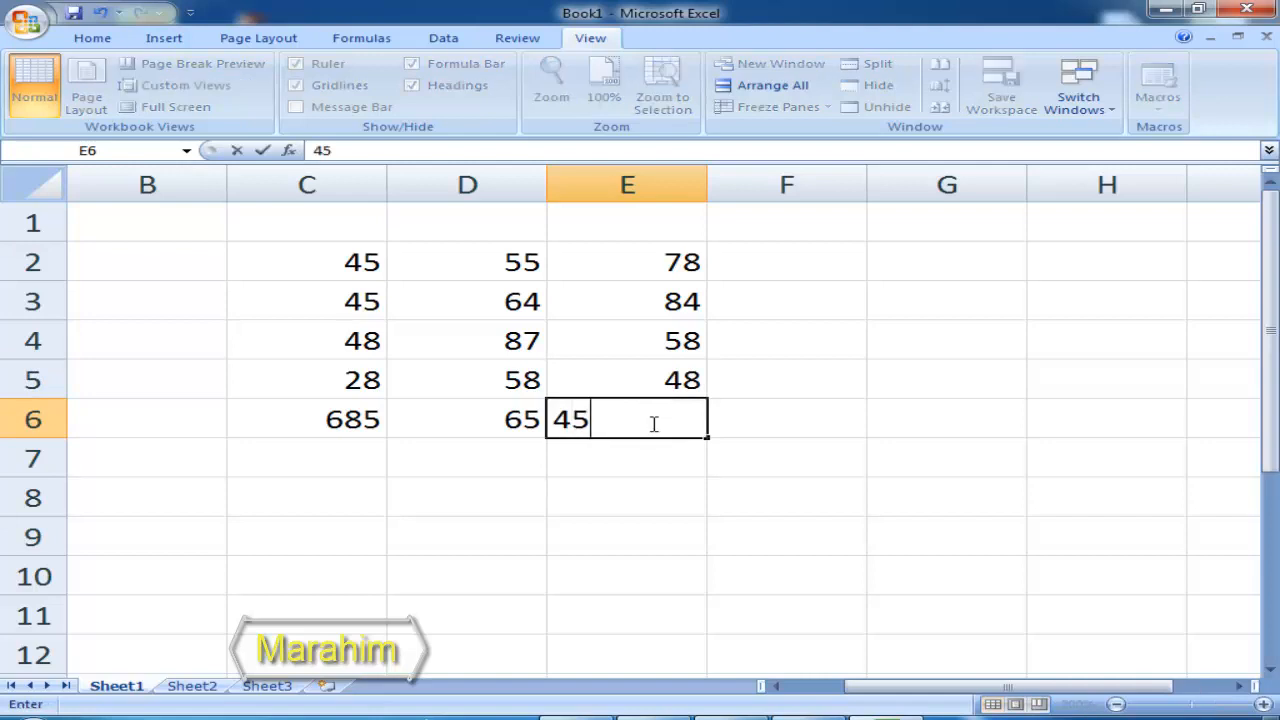
pyautogui.click(672, 484)
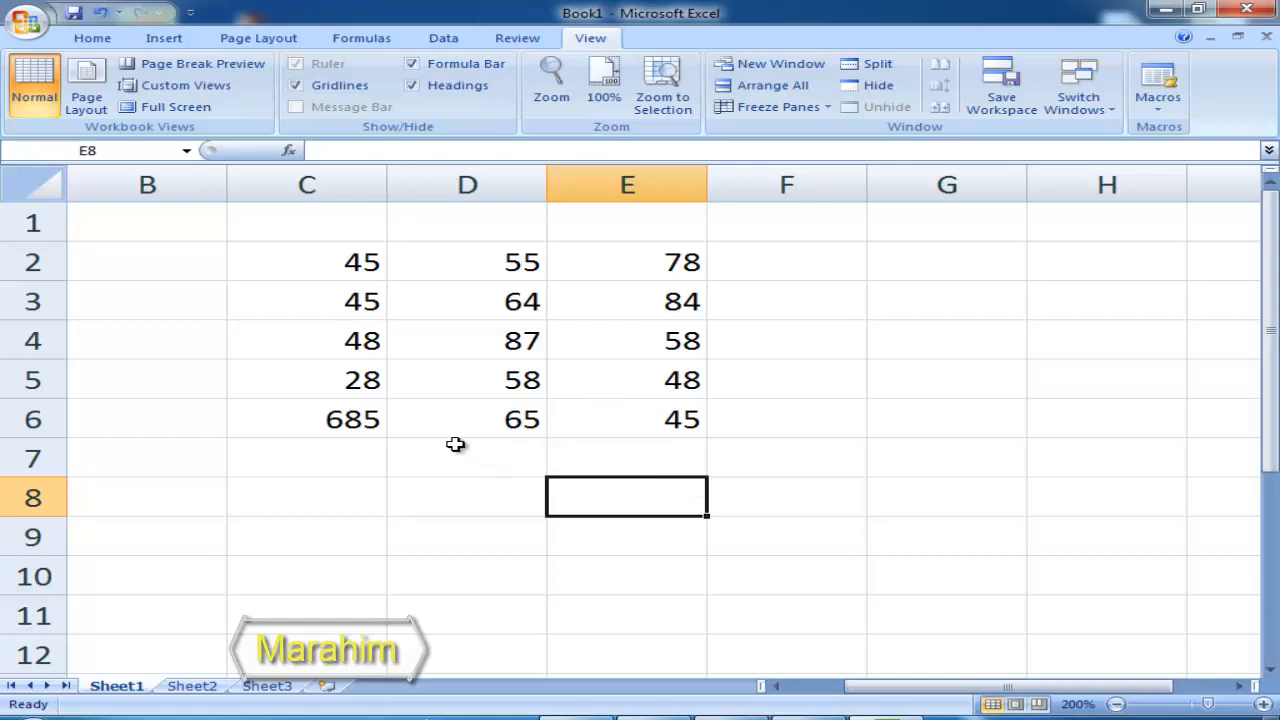
pyautogui.click(300, 458)
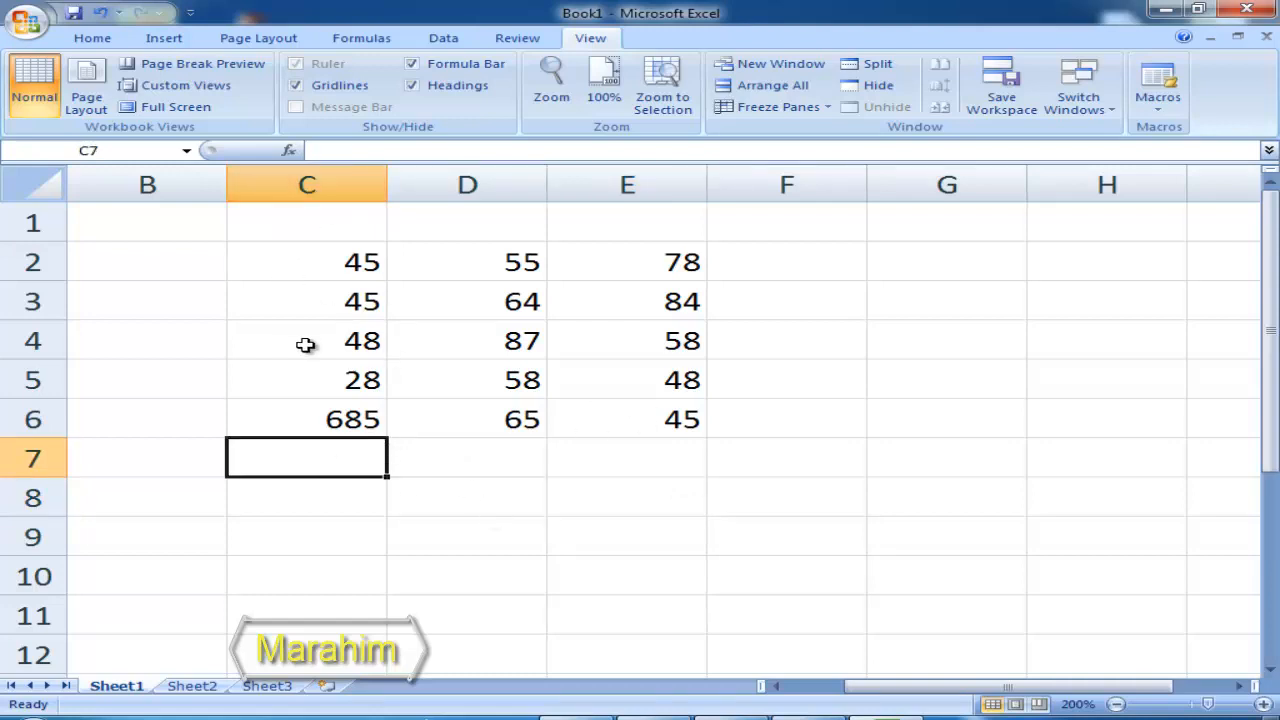
pyautogui.click(340, 184)
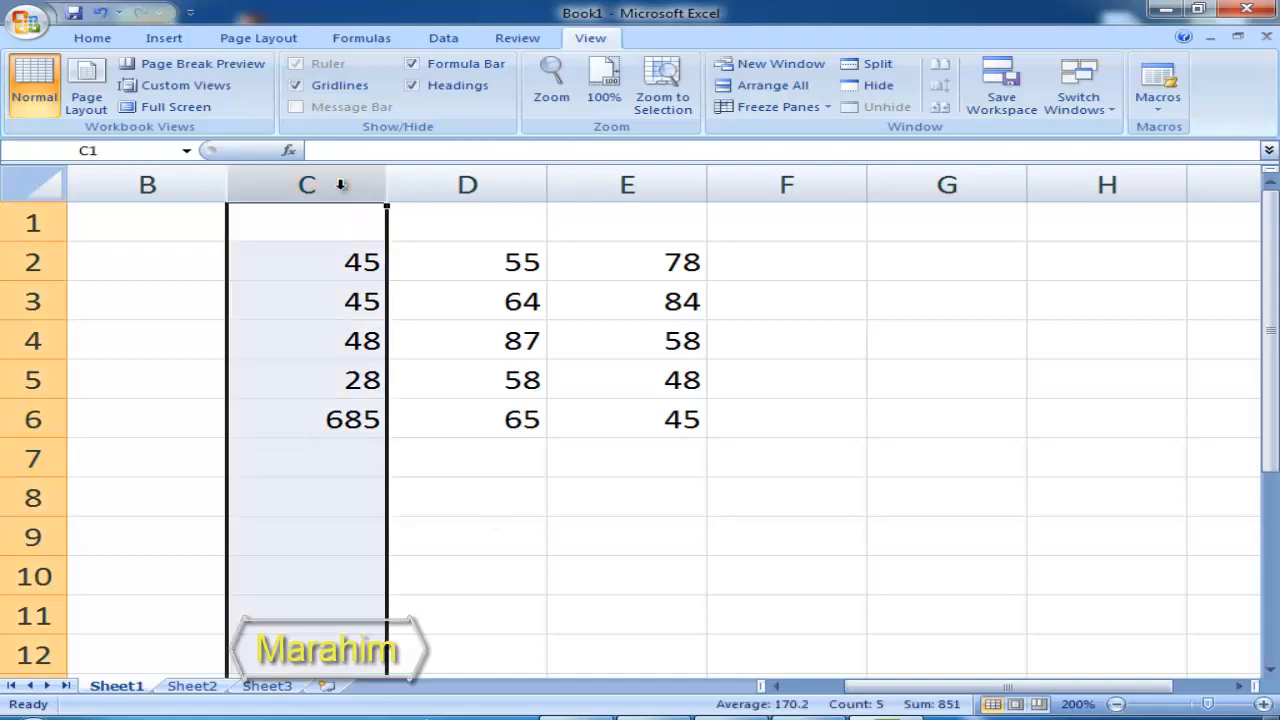
pyautogui.click(321, 378)
pyautogui.click(321, 343)
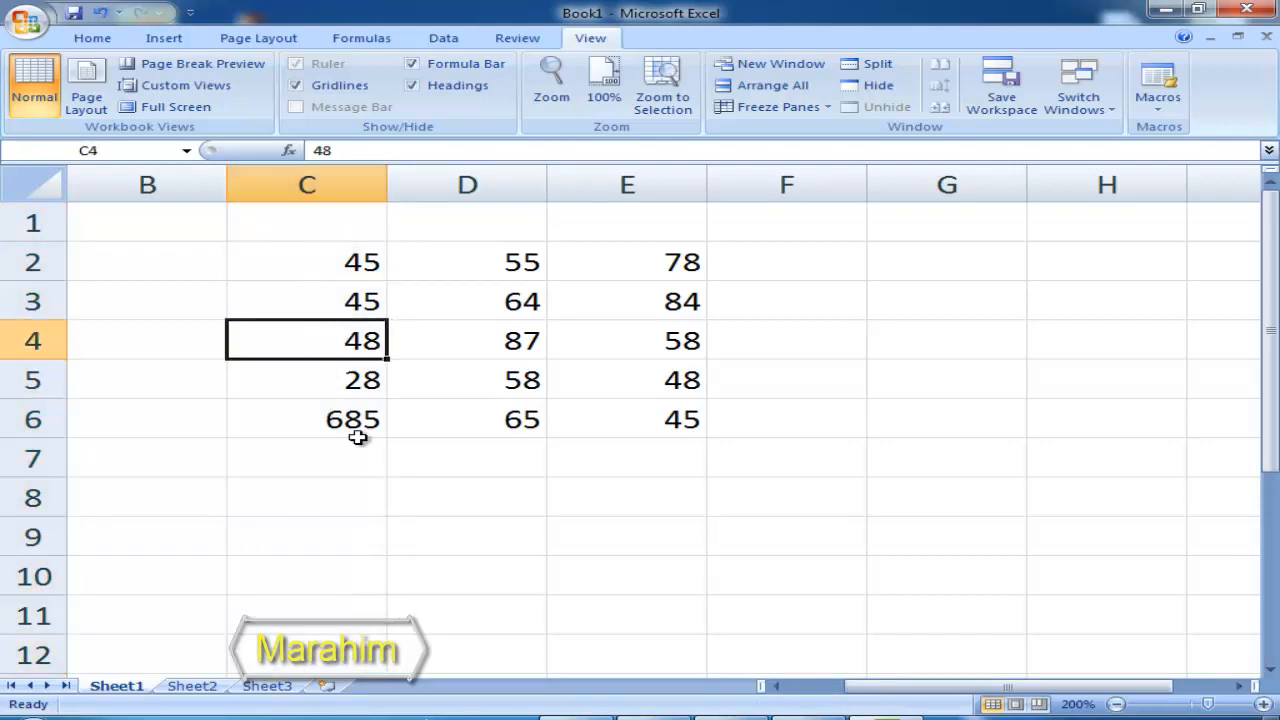
pyautogui.click(343, 415)
# Start a SUM function in cell C7, directly below the first column of numbers.
pyautogui.click(308, 457)
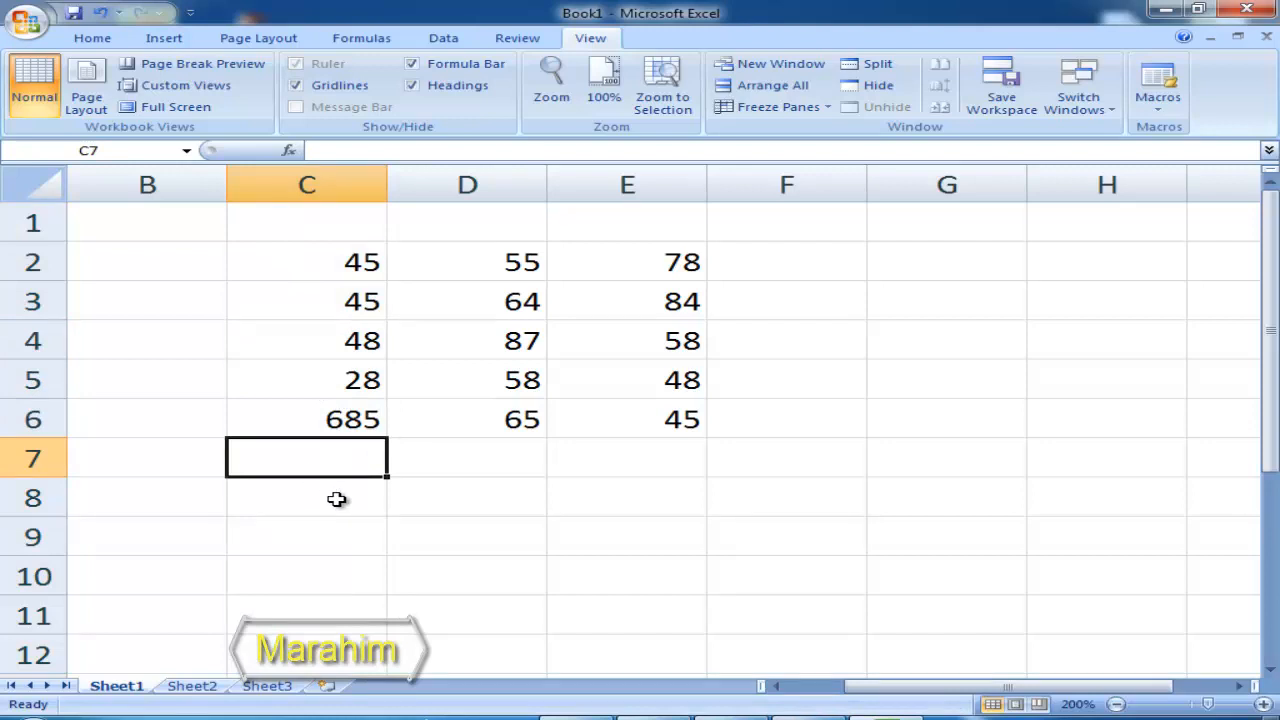
pyautogui.write('=')
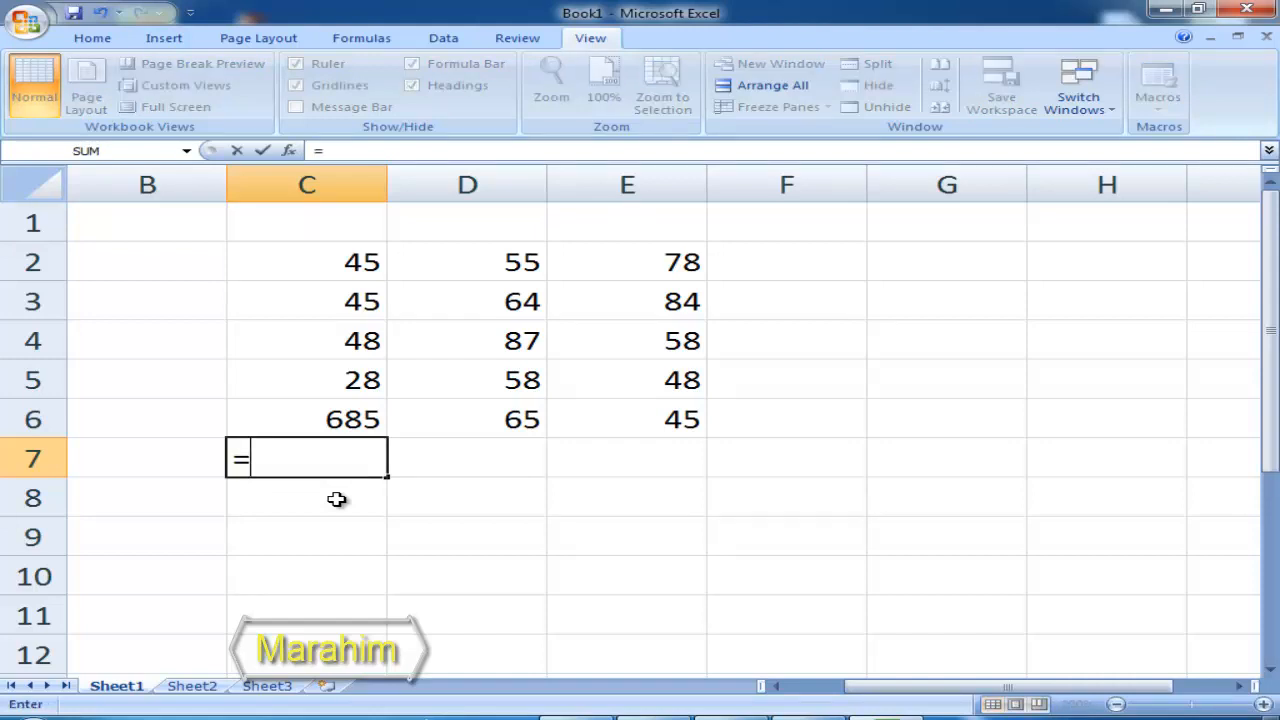
pyautogui.write('sm')
pyautogui.press('BackSpace')
pyautogui.write('i')
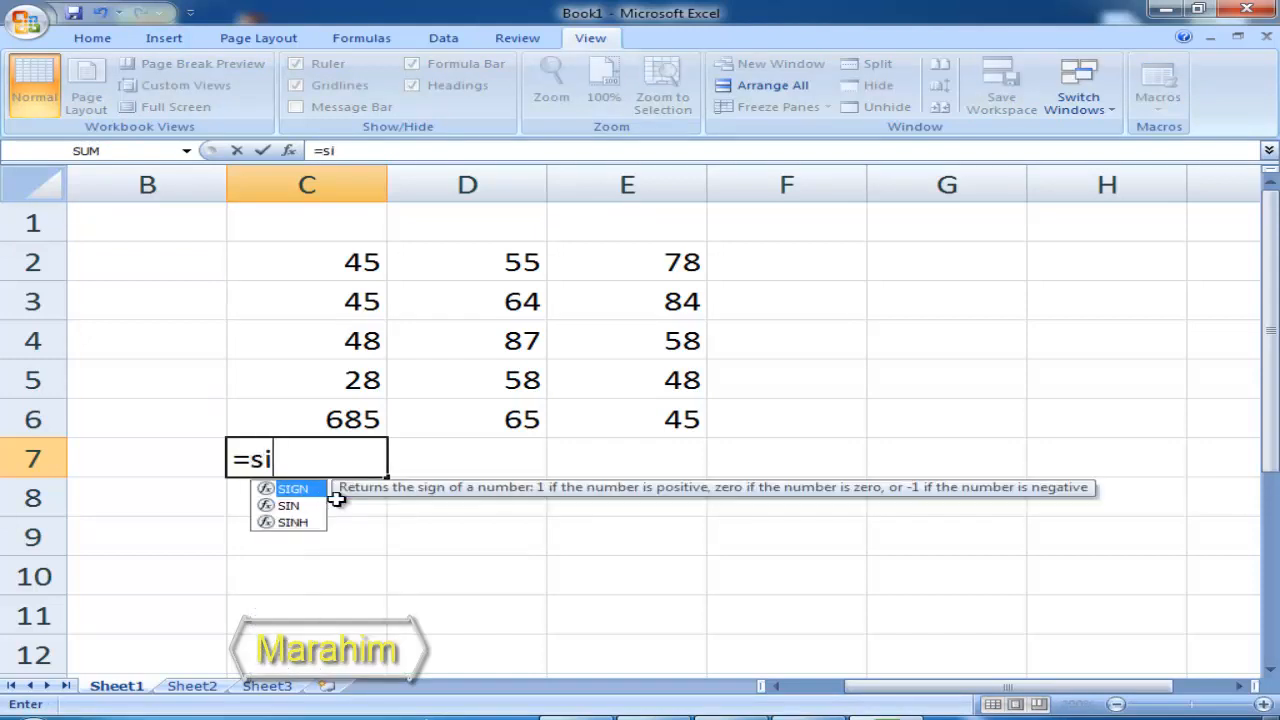
pyautogui.press('BackSpace')
pyautogui.write('um')
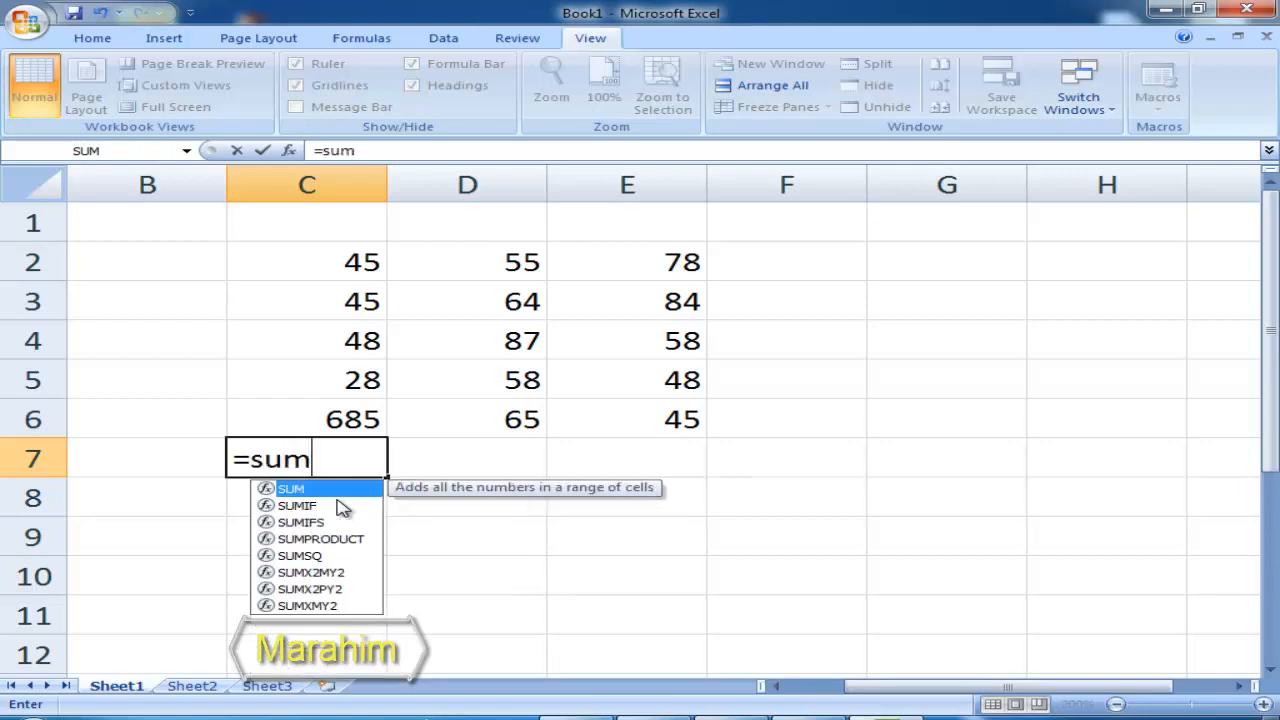
pyautogui.write('(')
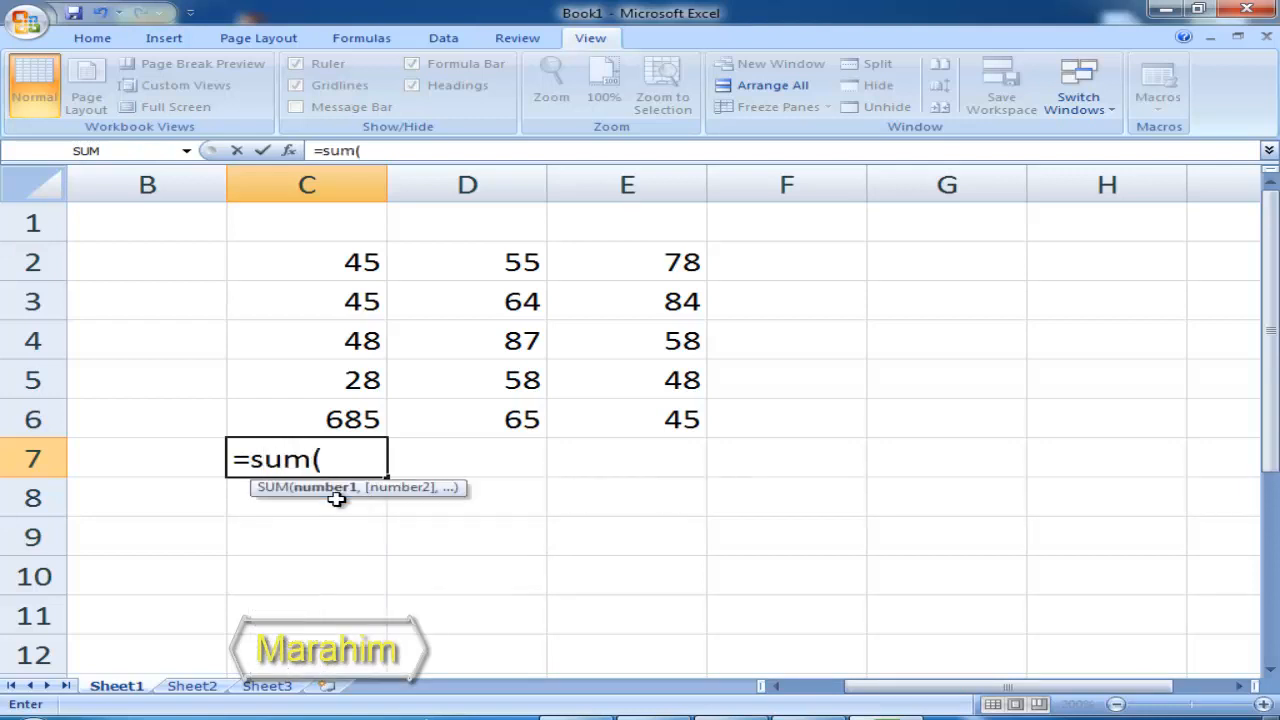
# Complete the C7 formula with the range C2..C6 as =sum(C2..C6) and enter it.
pyautogui.click(343, 185)
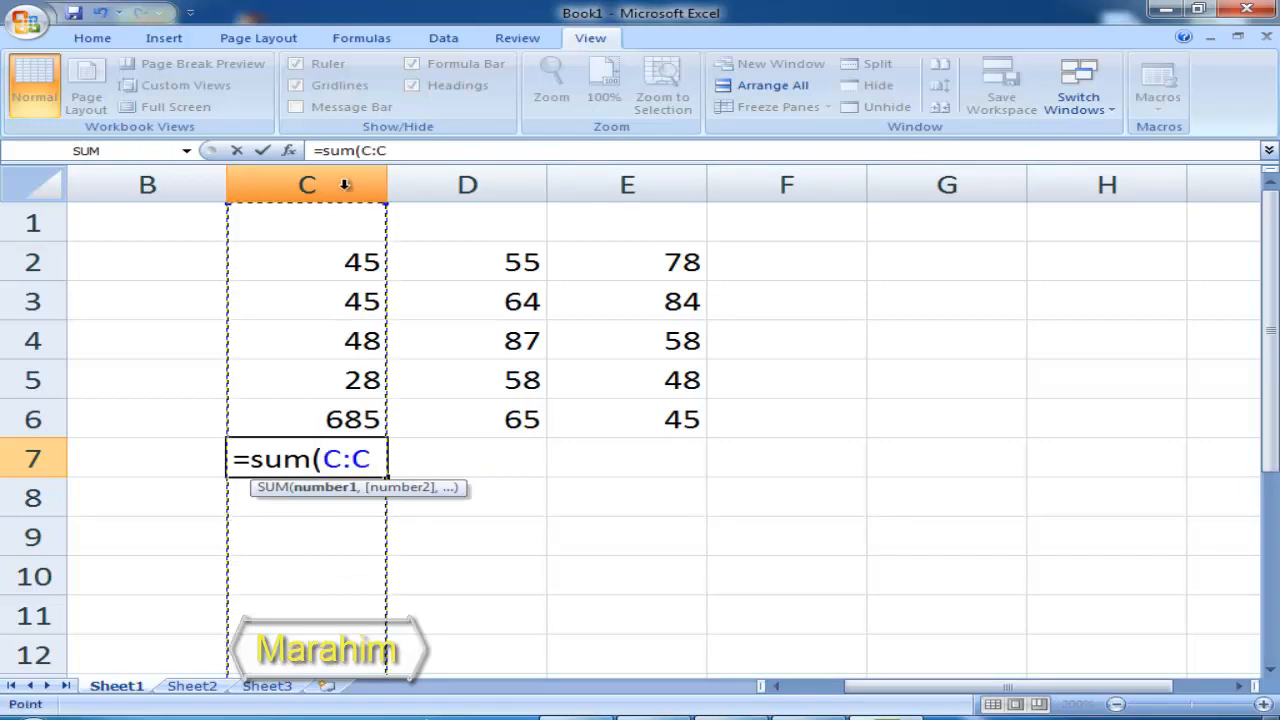
pyautogui.click(376, 458)
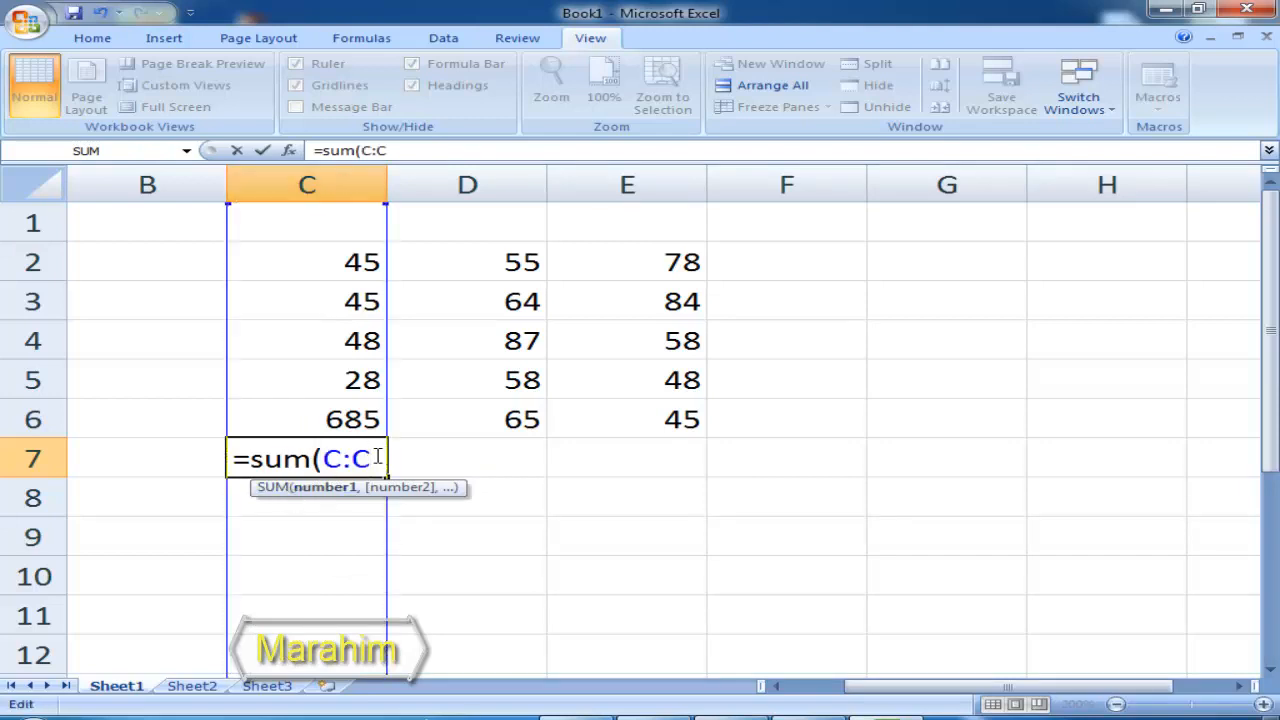
pyautogui.press('BackSpace')
pyautogui.press('BackSpace')
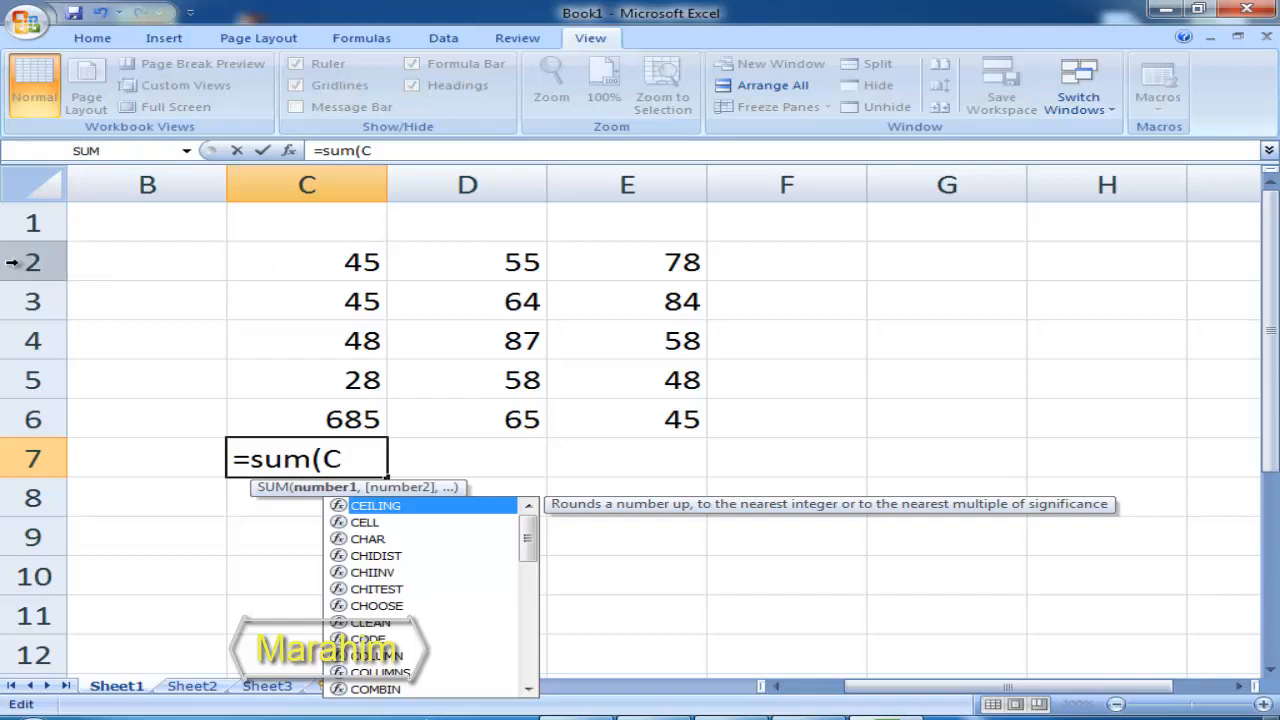
pyautogui.write('2')
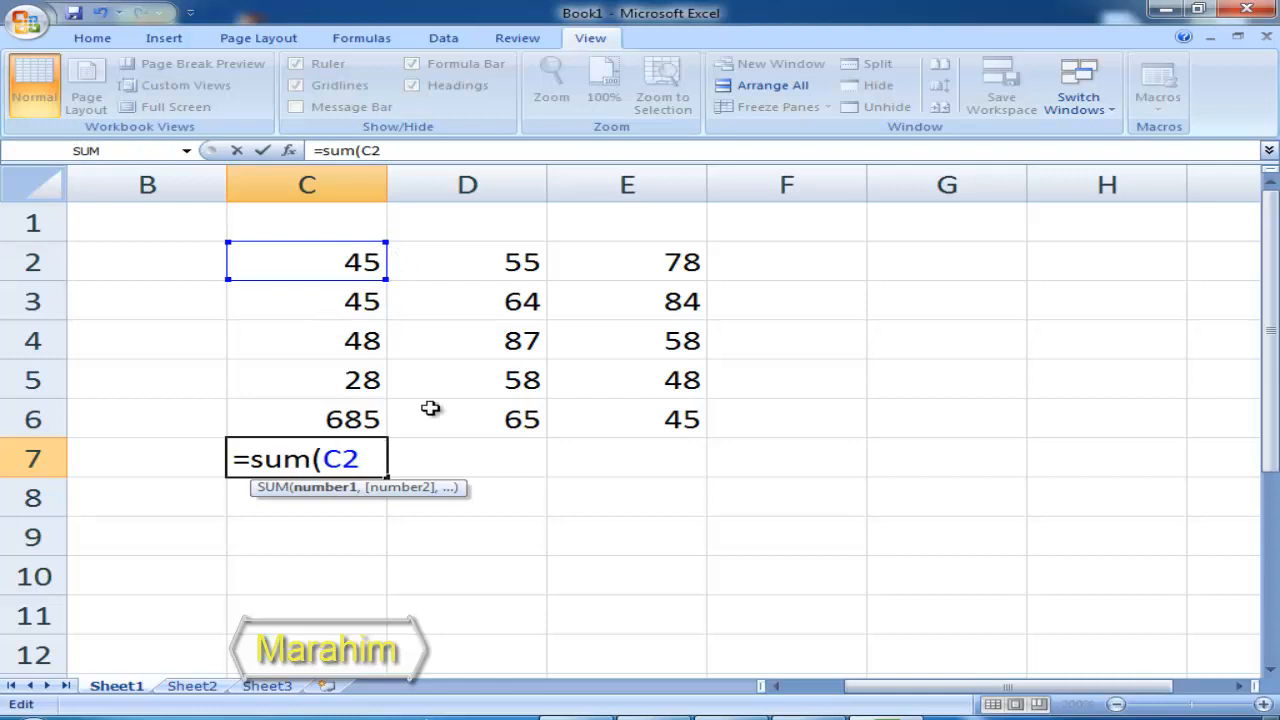
pyautogui.write('..')
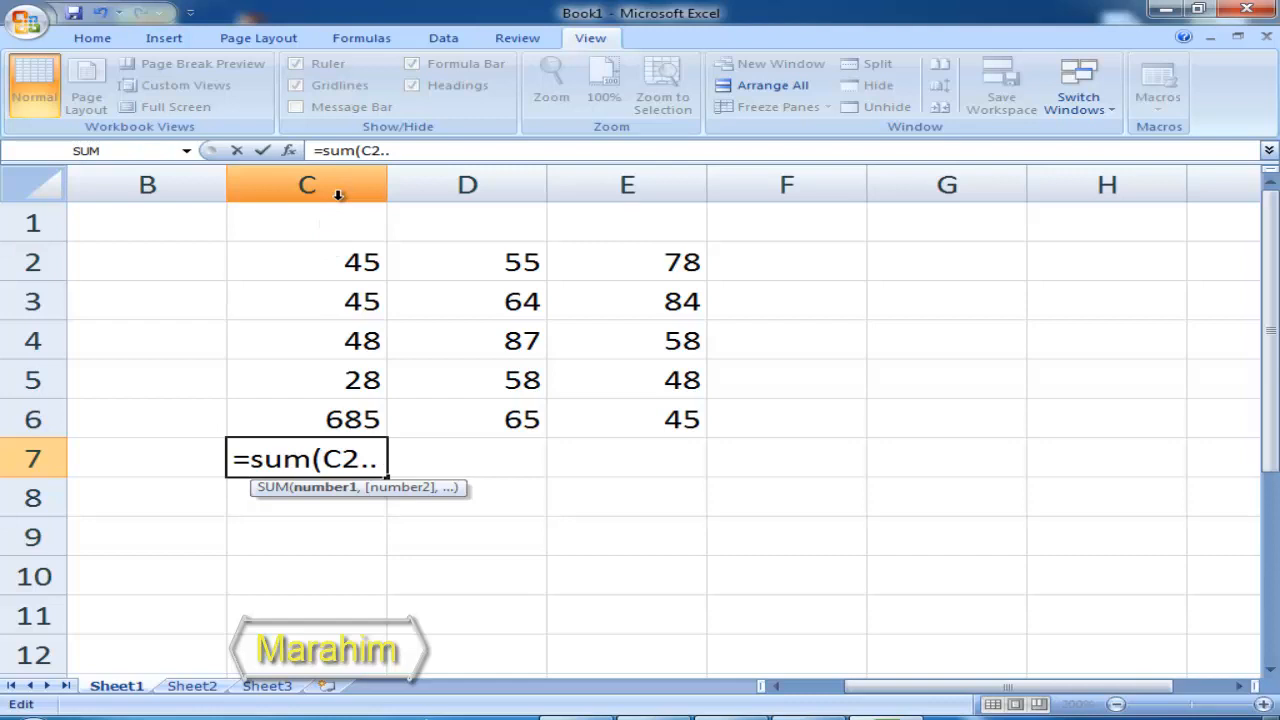
pyautogui.write('c')
pyautogui.press('BackSpace')
pyautogui.write('C')
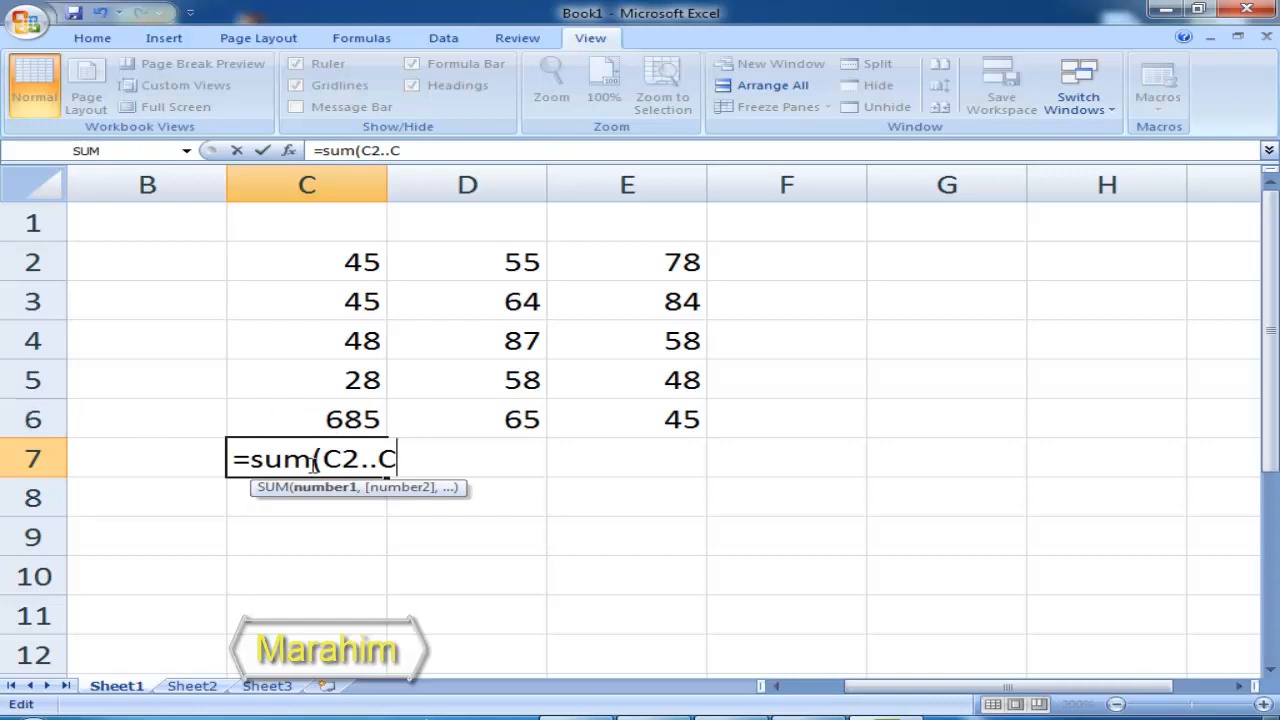
pyautogui.write('6')
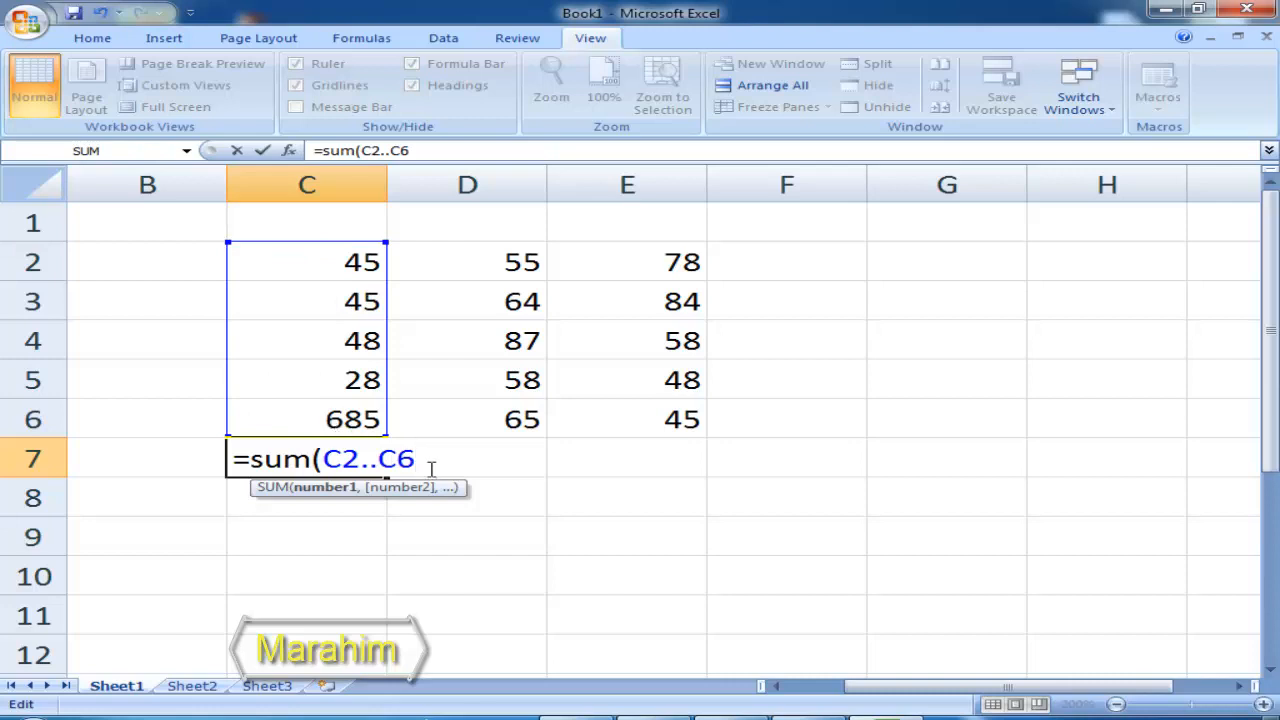
pyautogui.write('+')
pyautogui.press('BackSpace')
pyautogui.write(')')
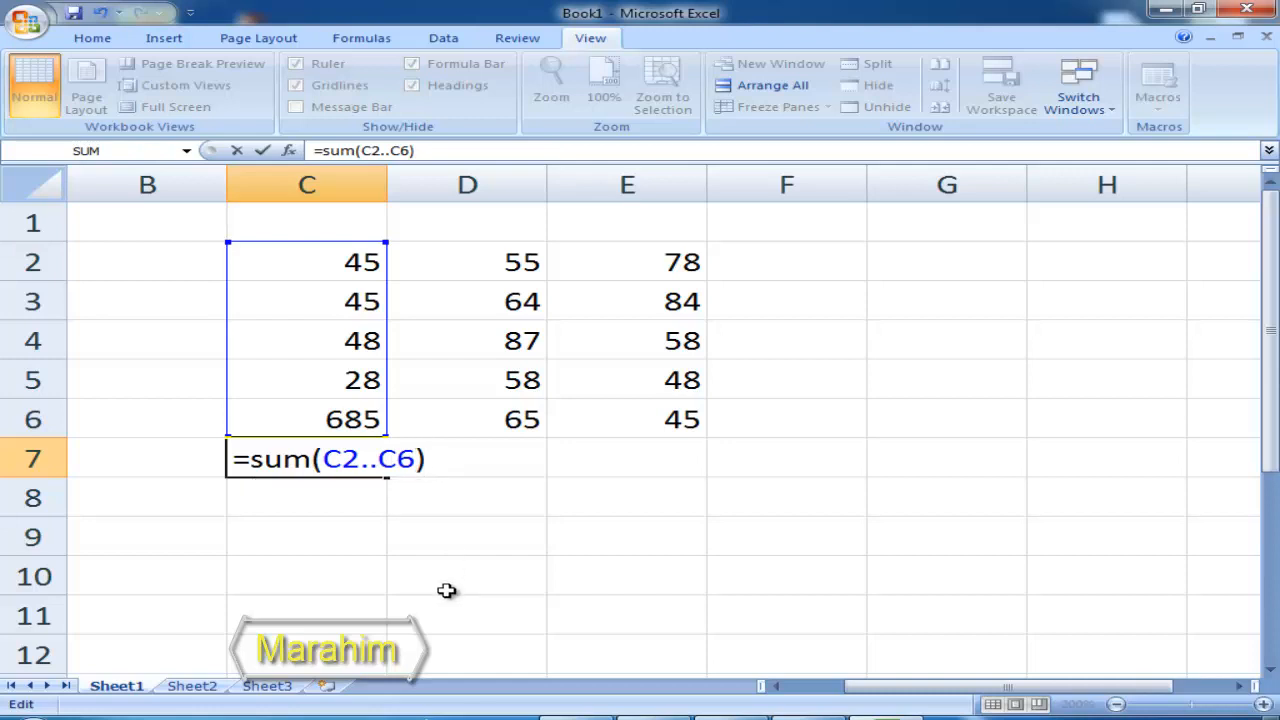
pyautogui.press('Return')
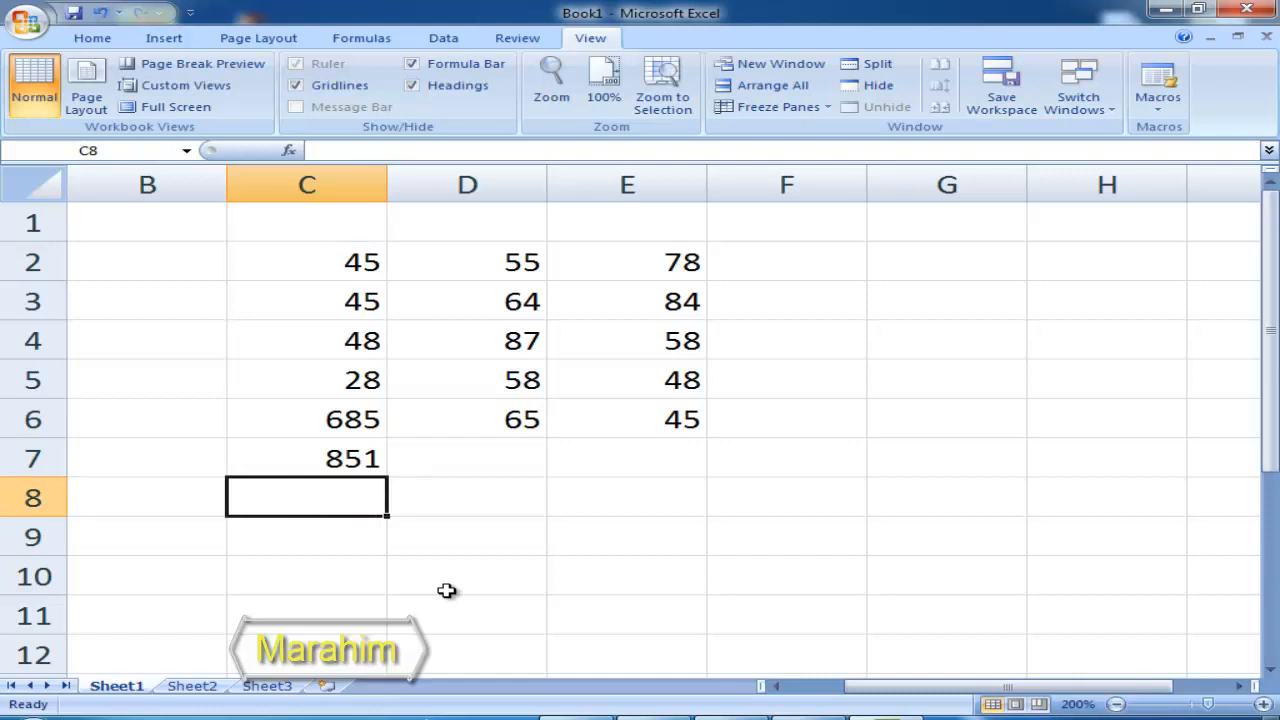
# Check the C7 formula and compare its total with the status bar sum of cells C2 to C6.
pyautogui.click(358, 456)
pyautogui.click(450, 494)
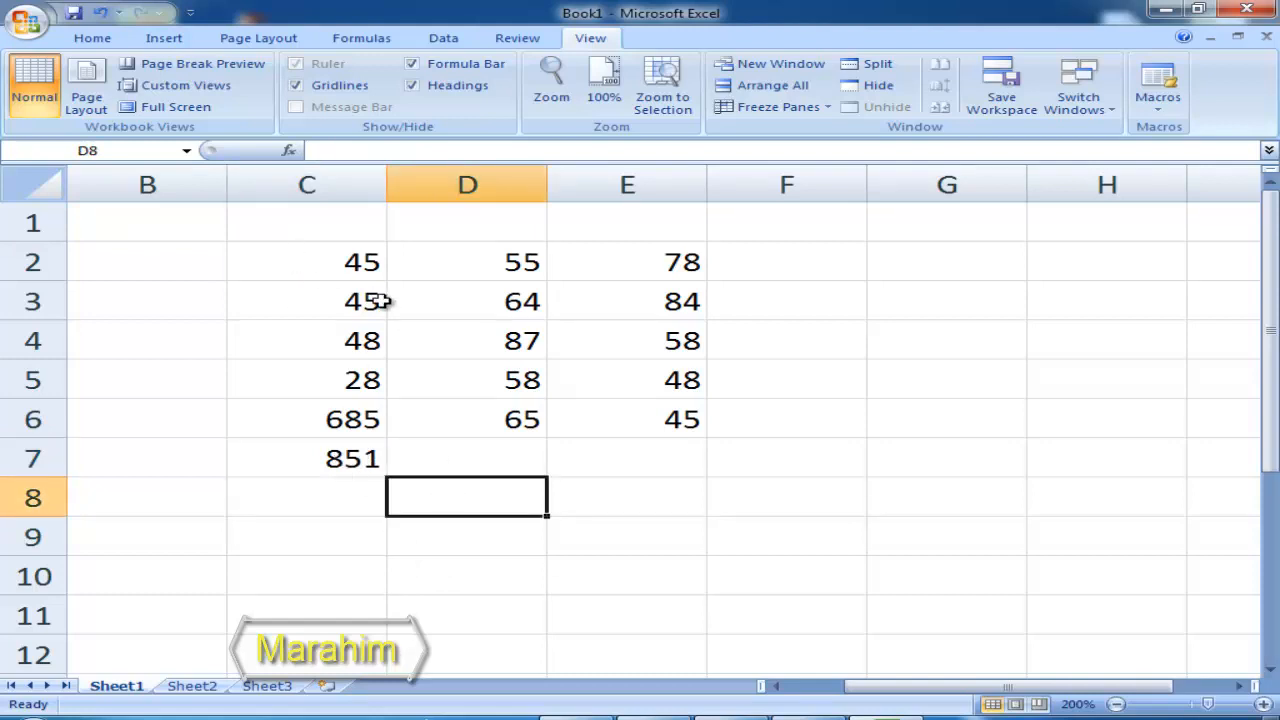
pyautogui.click(335, 452)
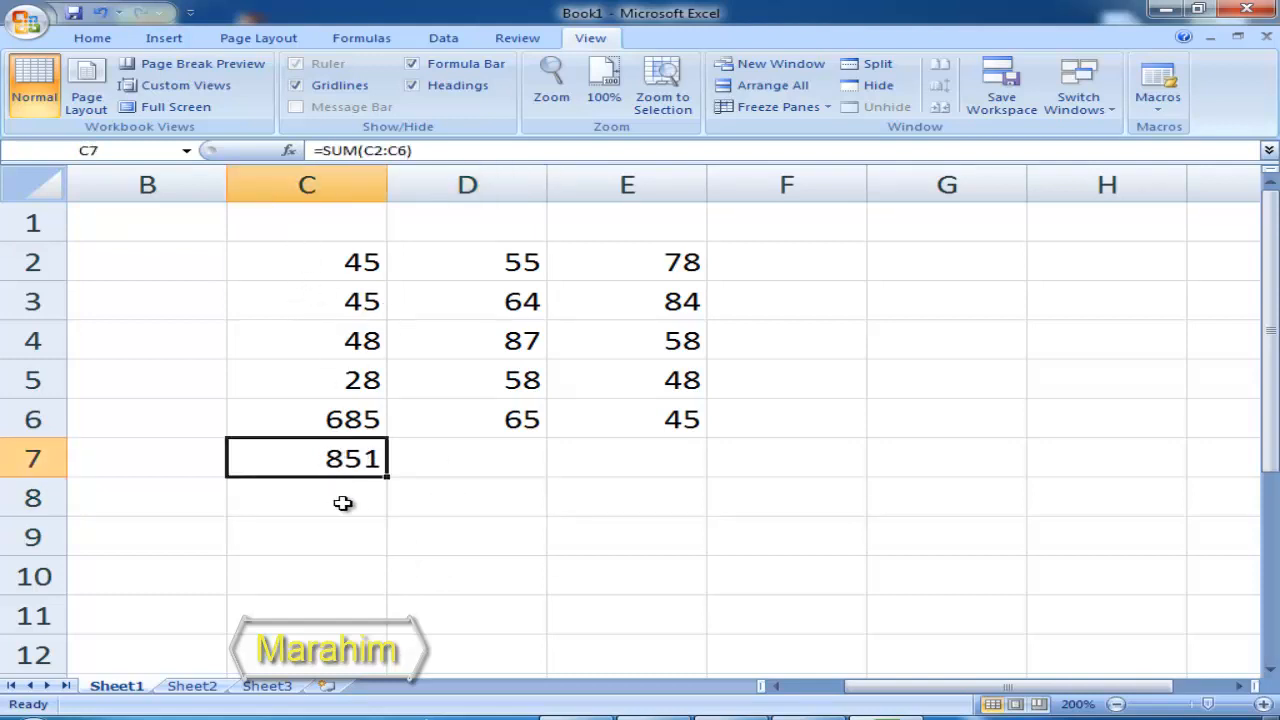
pyautogui.click(345, 502)
pyautogui.click(333, 466)
pyautogui.moveTo(343, 260); pyautogui.dragTo(345, 423)
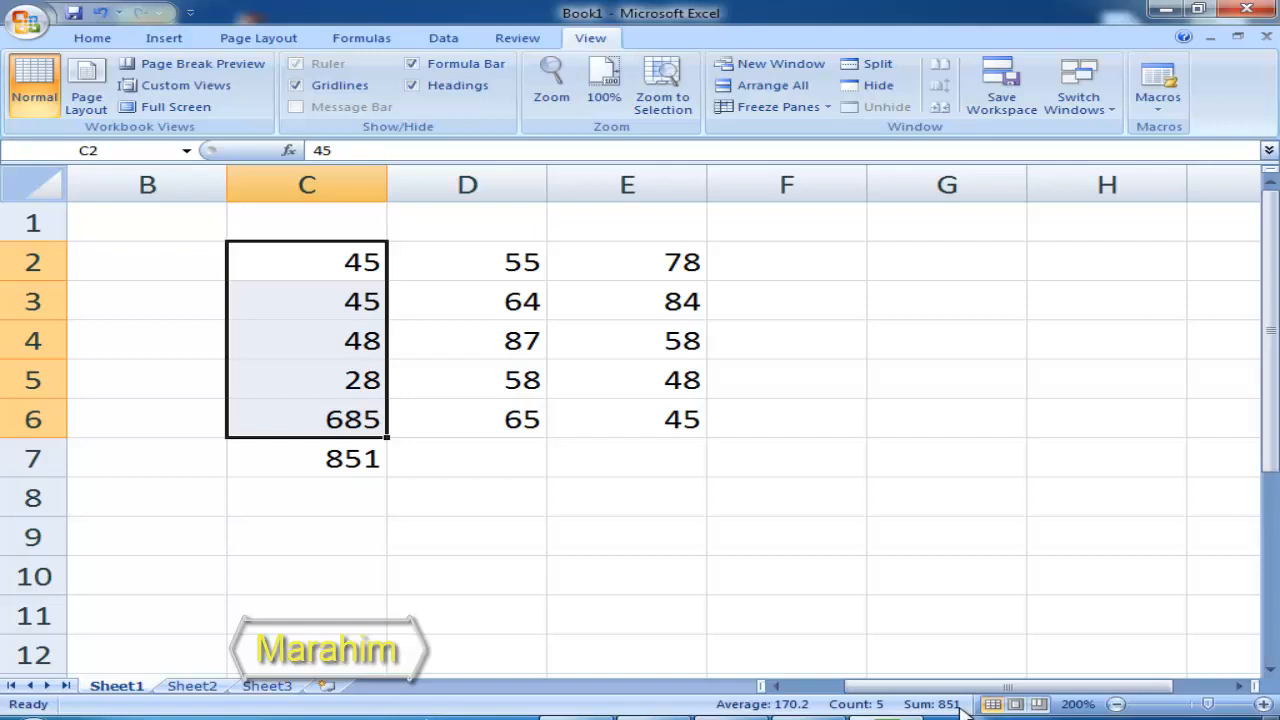
pyautogui.click(313, 467)
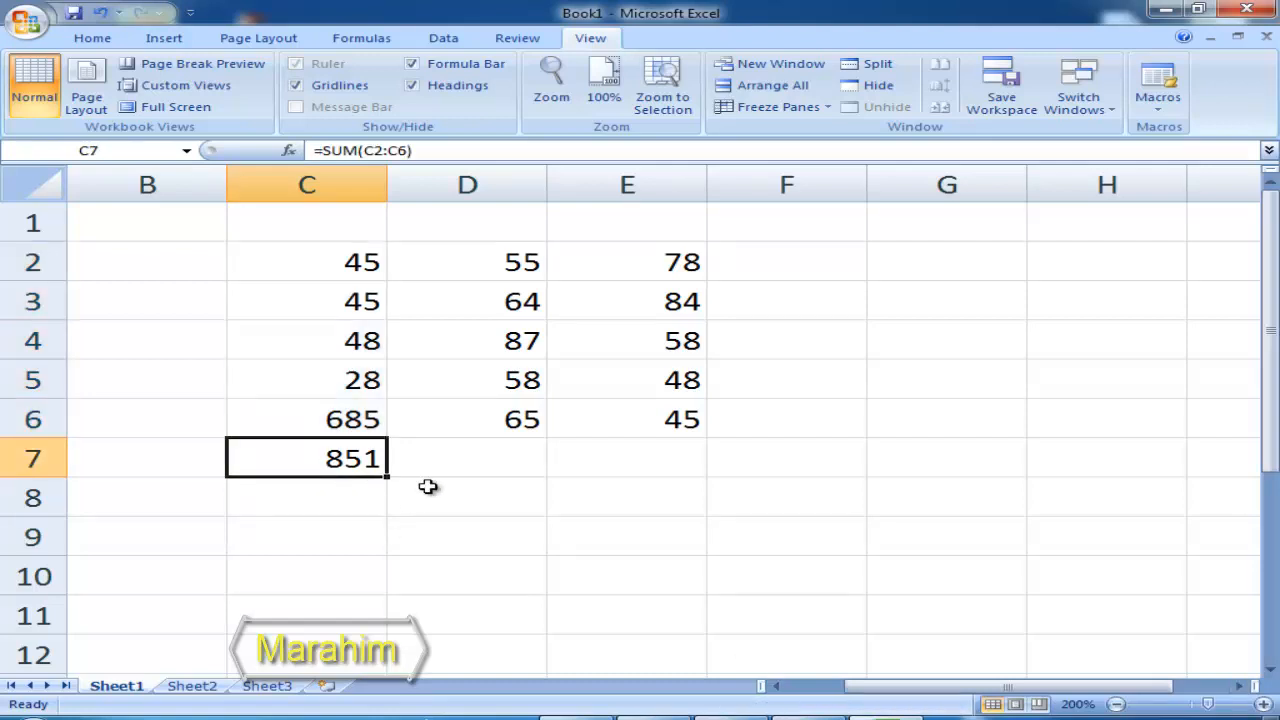
pyautogui.click(347, 422)
pyautogui.click(367, 463)
pyautogui.click(745, 343)
pyautogui.click(317, 345)
pyautogui.click(646, 332)
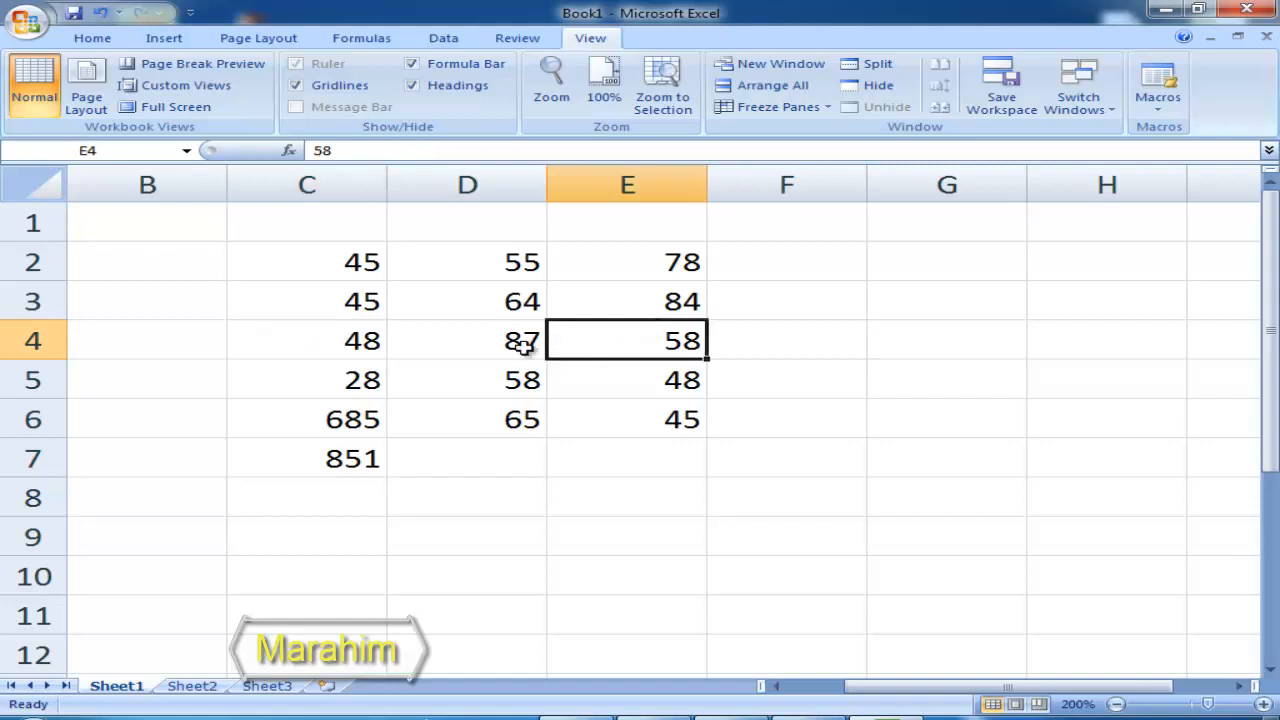
pyautogui.click(522, 344)
pyautogui.click(648, 334)
# Fill the SUM formula from C7 across into cells D7 and E7.
pyautogui.click(515, 459)
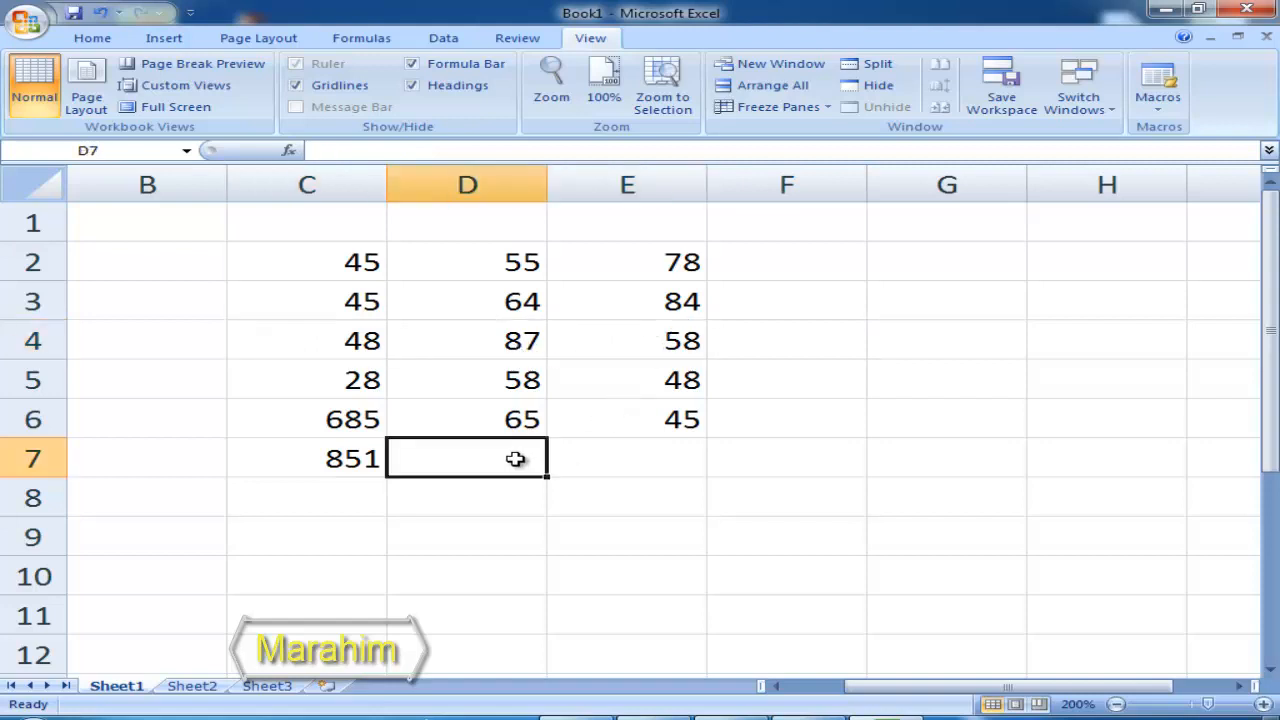
pyautogui.click(356, 461)
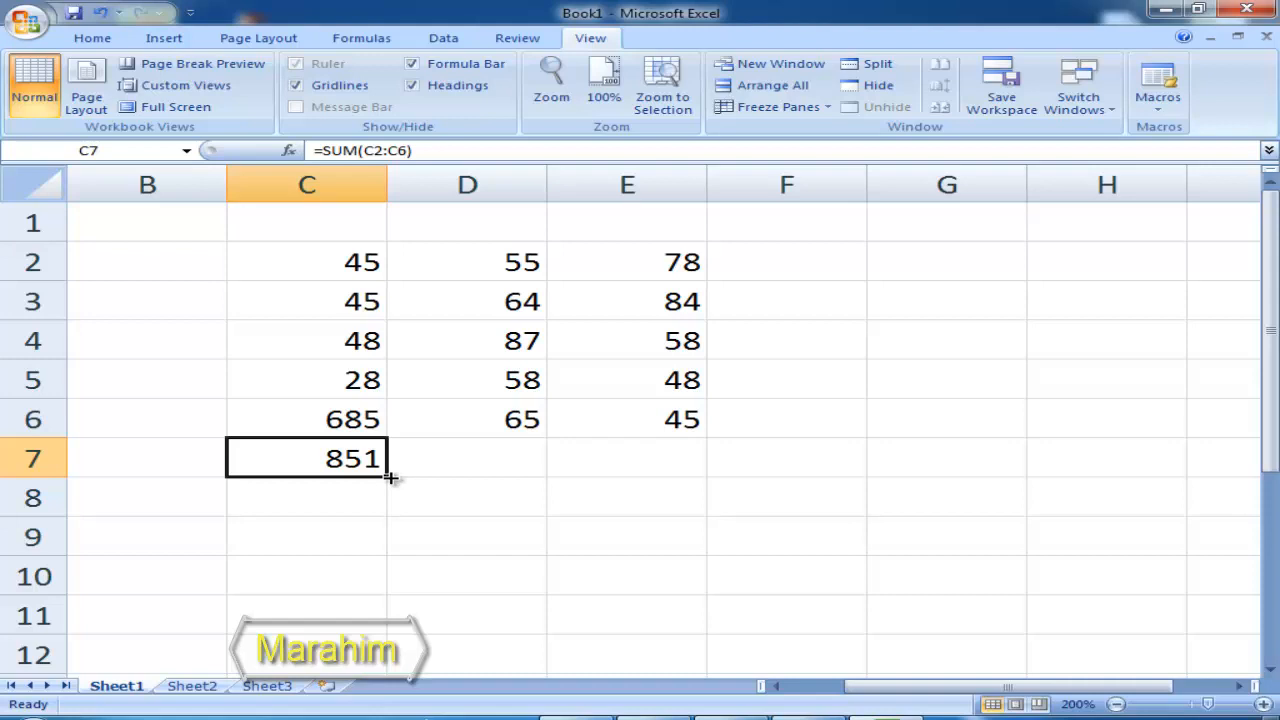
pyautogui.moveTo(389, 477); pyautogui.dragTo(650, 472)
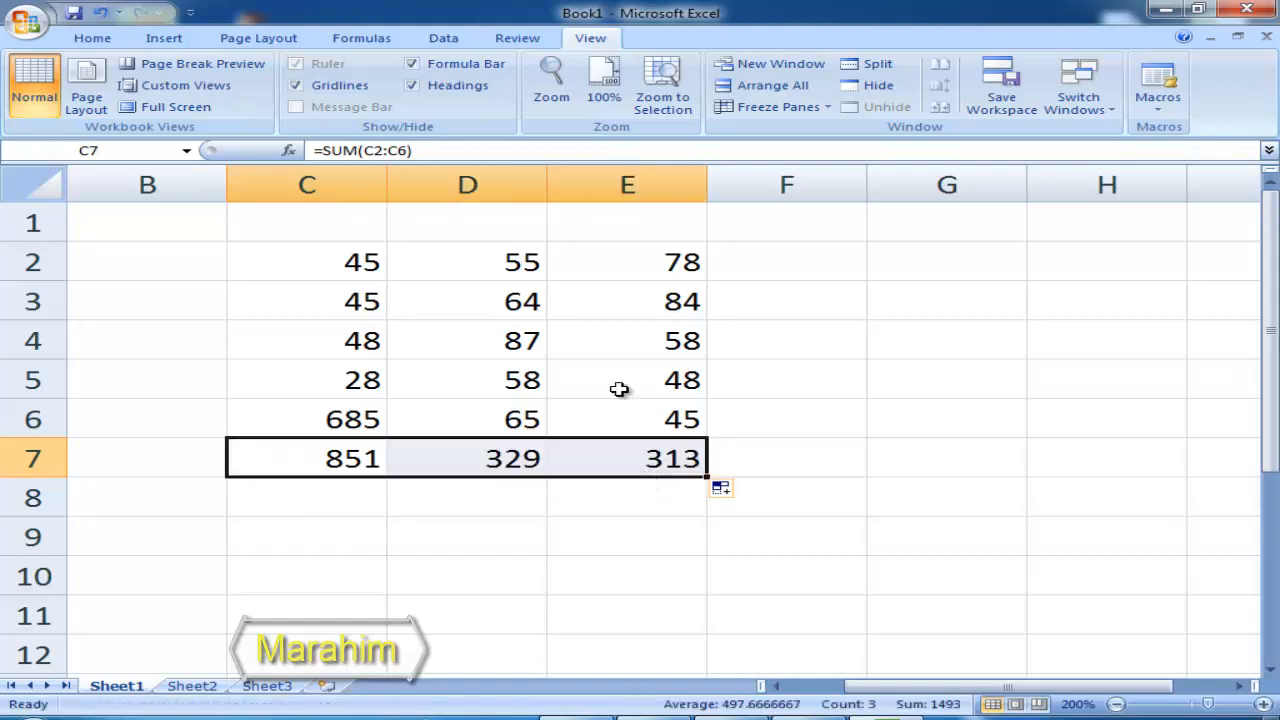
# Inspect the formulas in D7 and E7 and compare E7 with the status bar sum of cells E2 to E6.
pyautogui.click(680, 287)
pyautogui.click(328, 331)
pyautogui.click(615, 343)
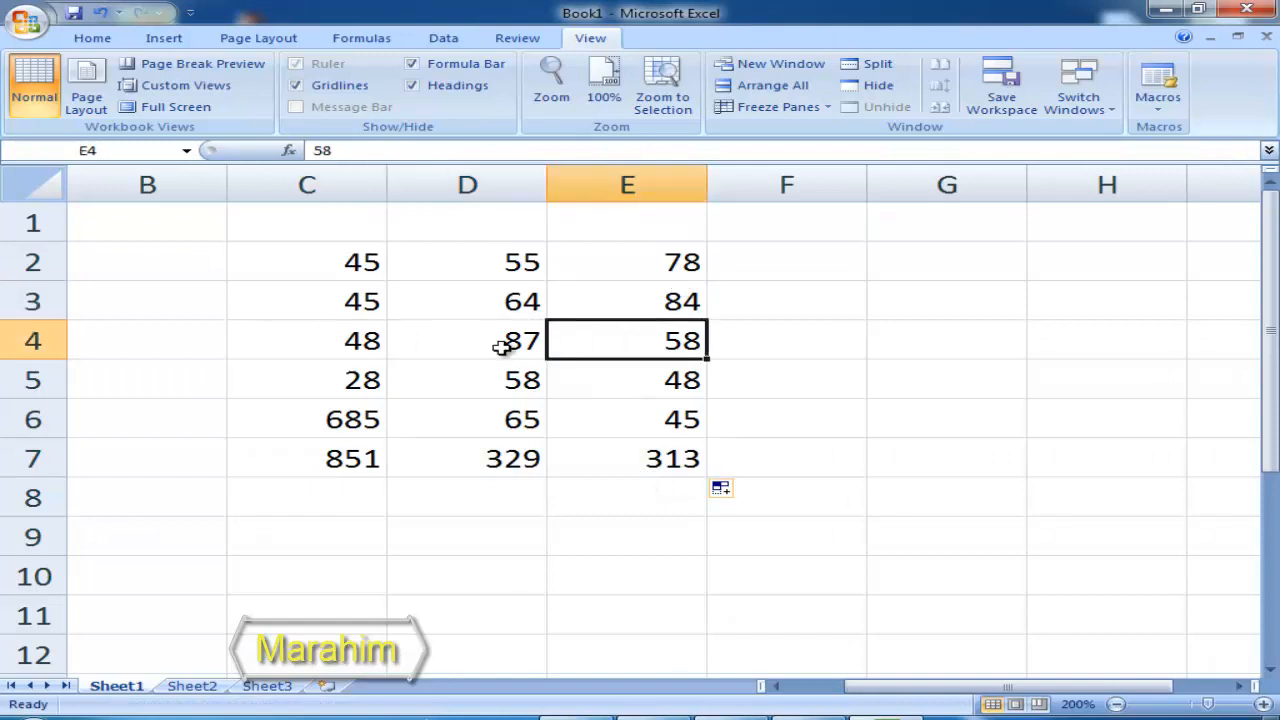
pyautogui.click(500, 458)
pyautogui.click(668, 466)
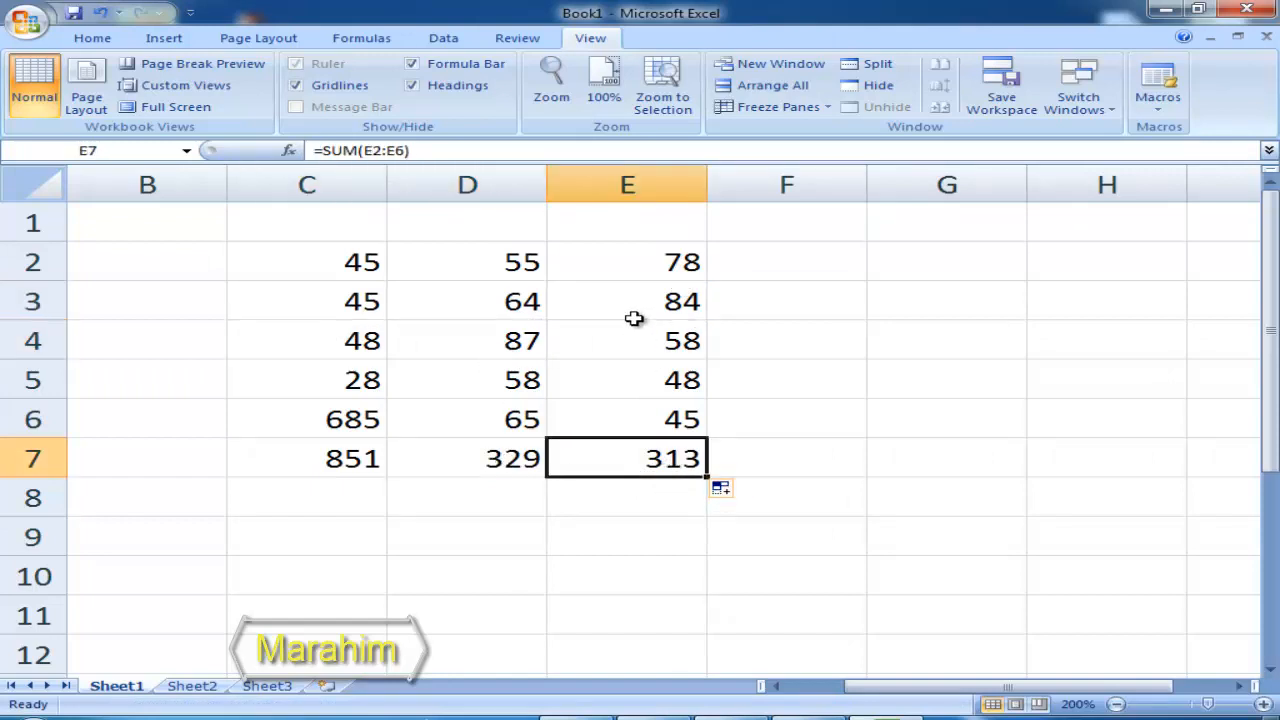
pyautogui.moveTo(636, 260); pyautogui.dragTo(653, 409)
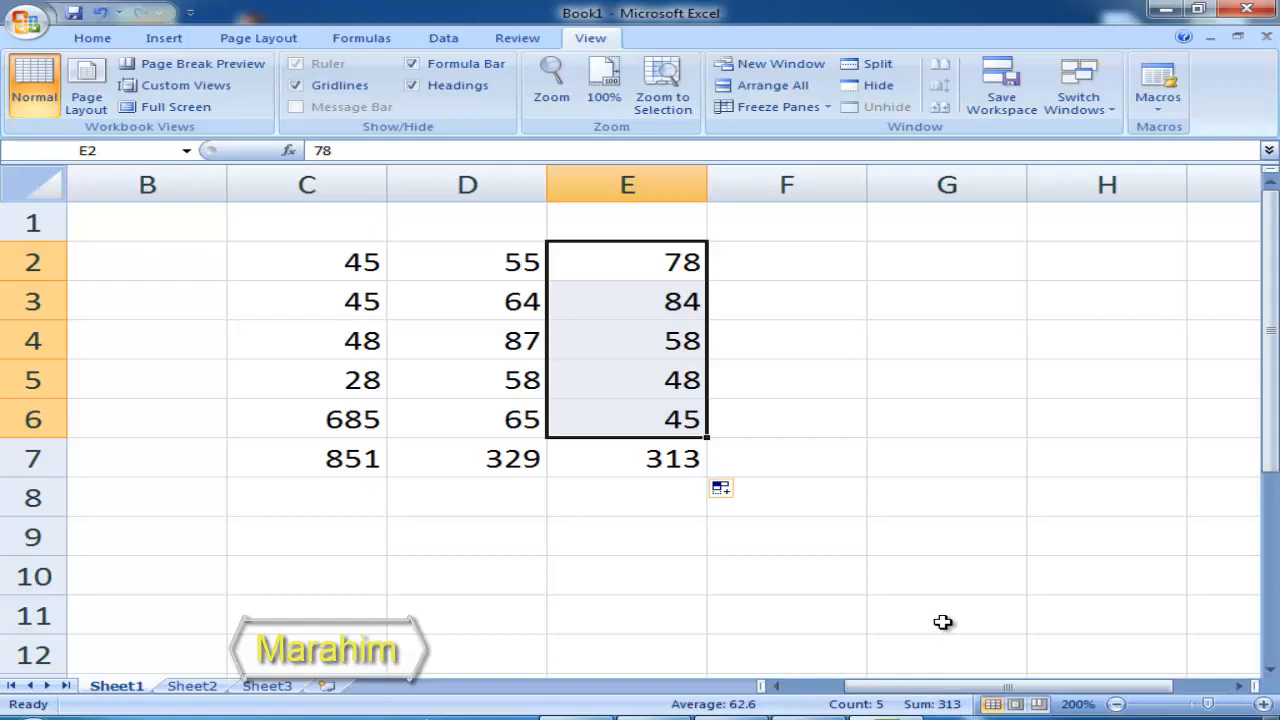
pyautogui.click(664, 466)
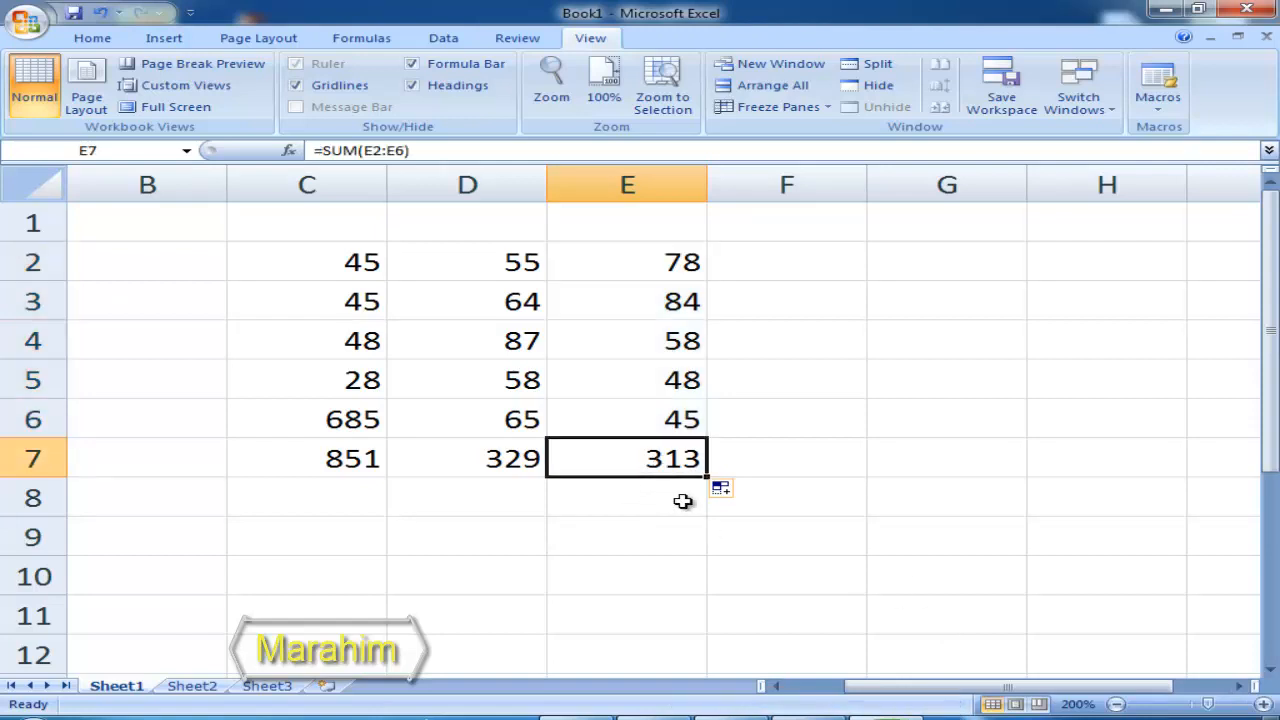
# Enter the formula =sum(c2..e2) in cell F2 to total the first row of numbers.
pyautogui.click(830, 268)
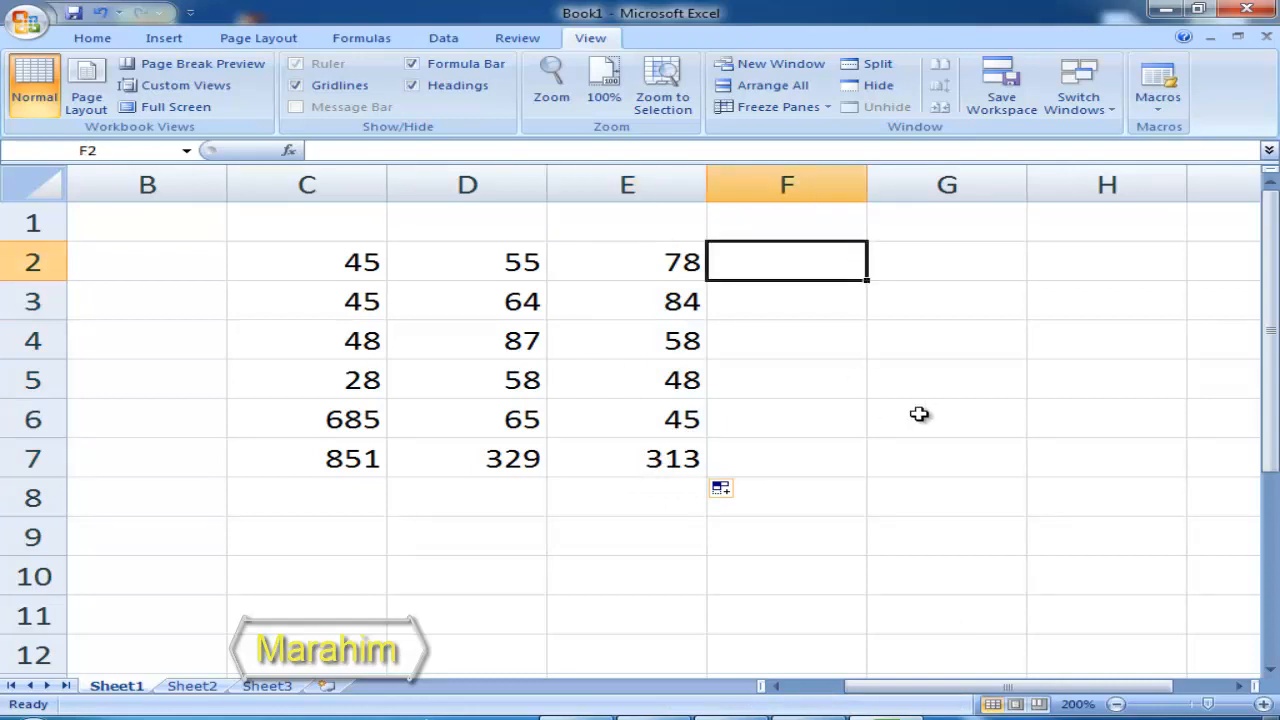
pyautogui.write('=sum')
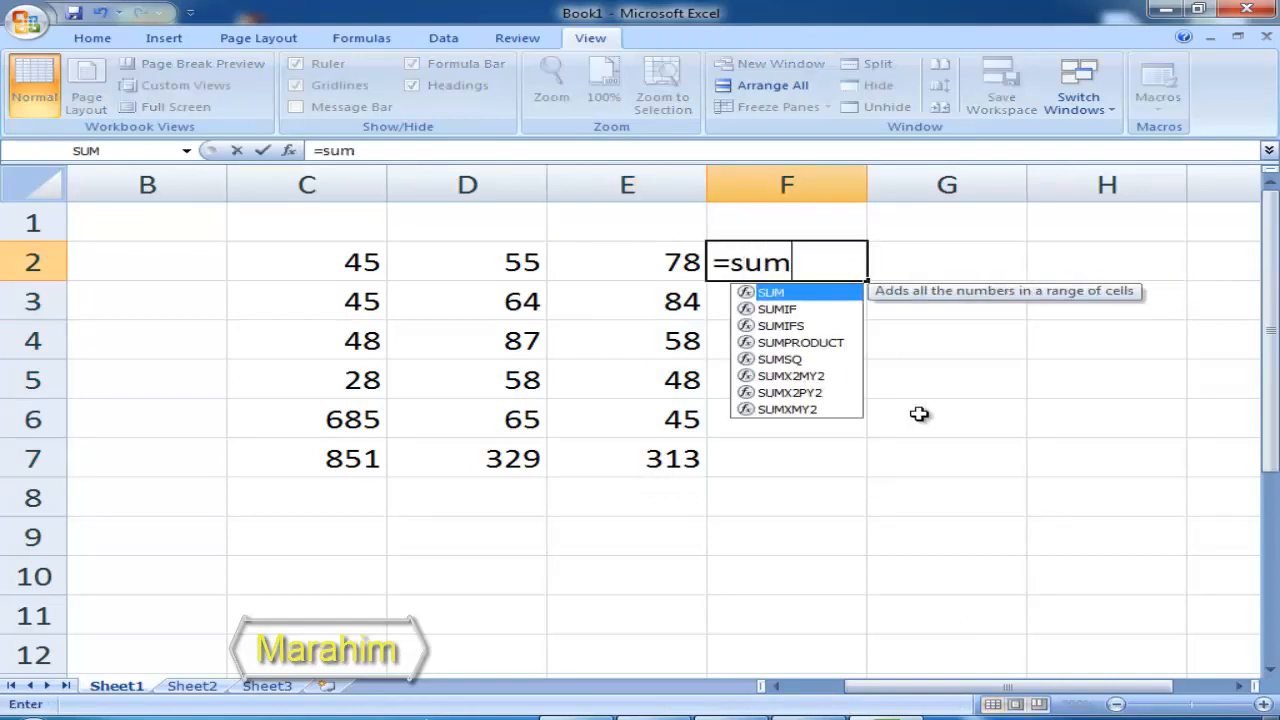
pyautogui.write('(')
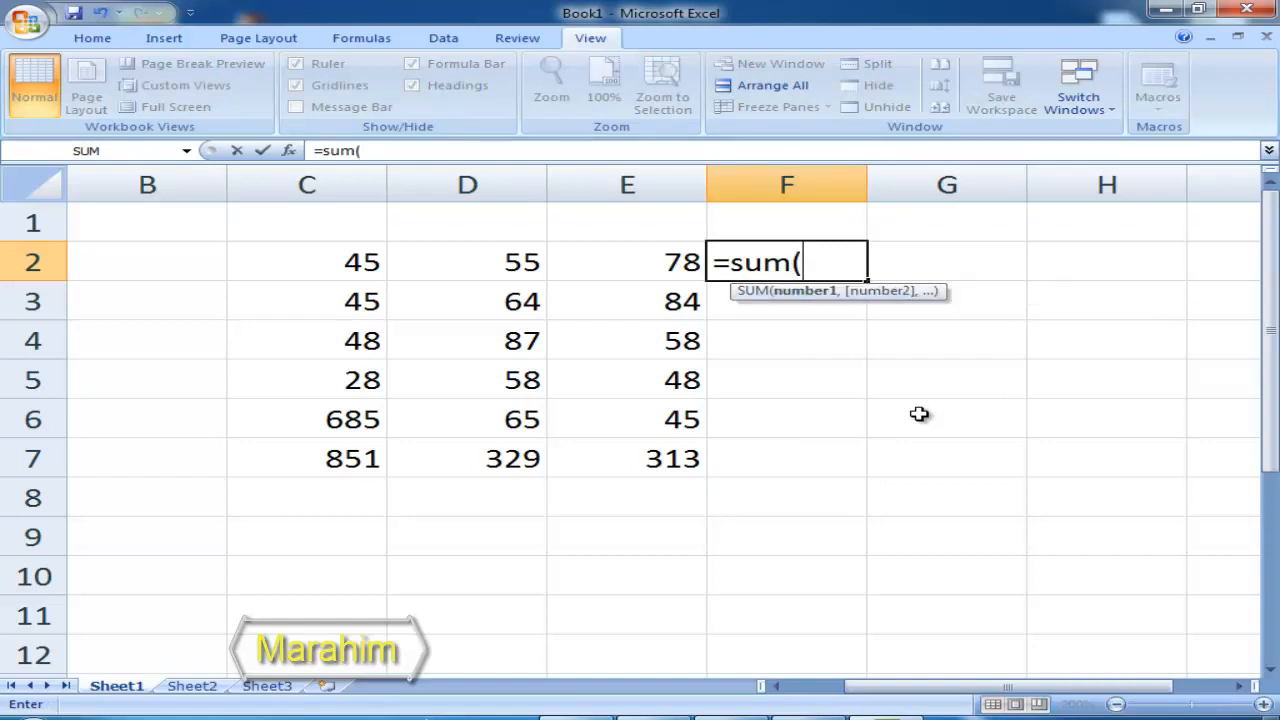
pyautogui.write('d')
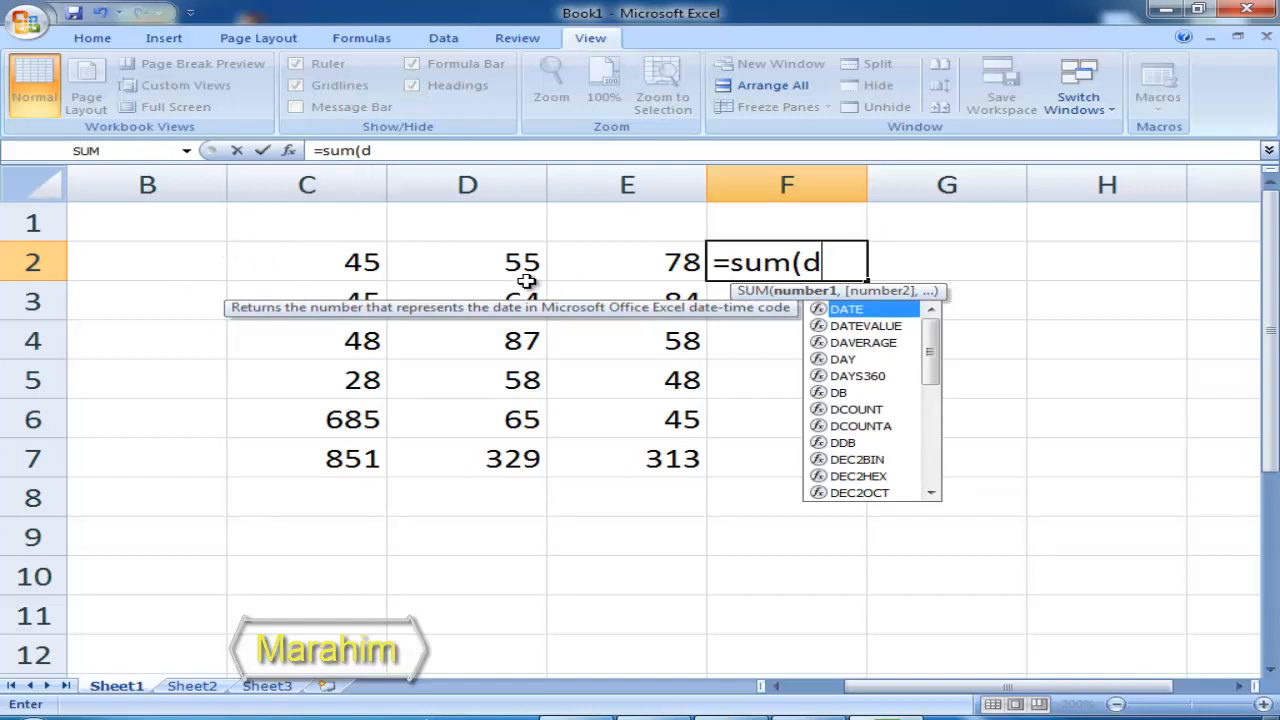
pyautogui.press('BackSpace')
pyautogui.write('c')
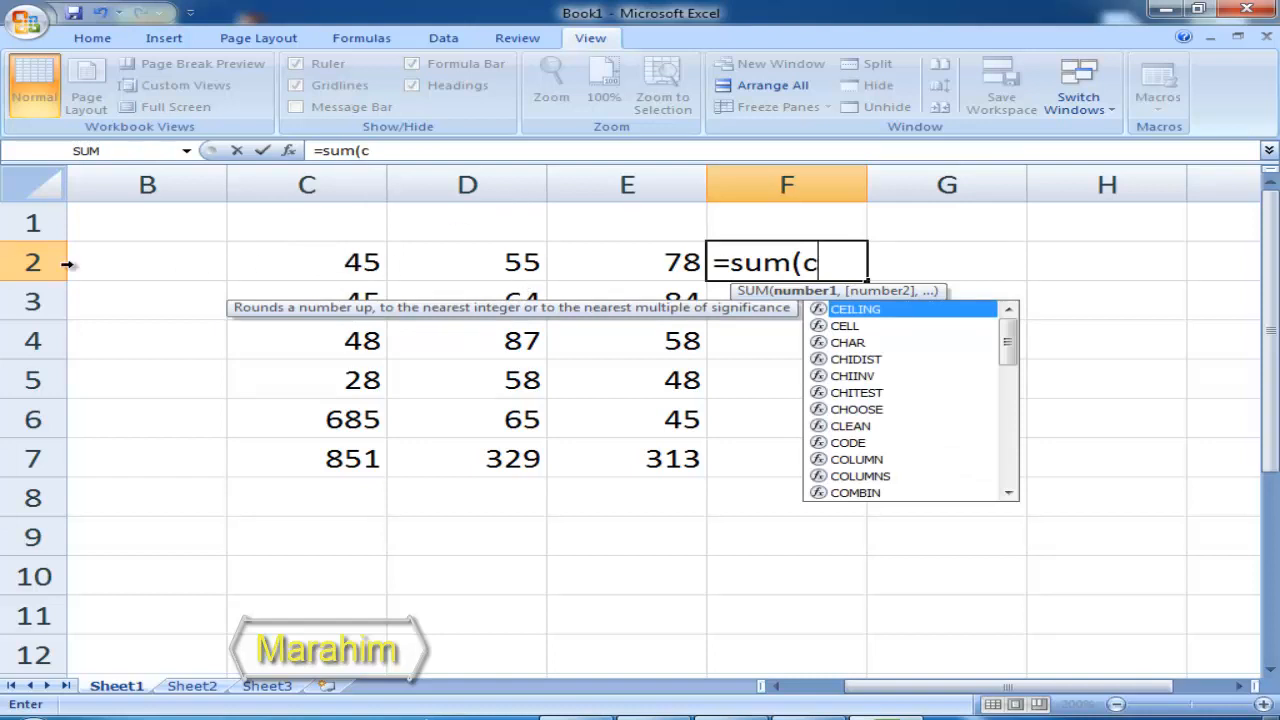
pyautogui.write('2')
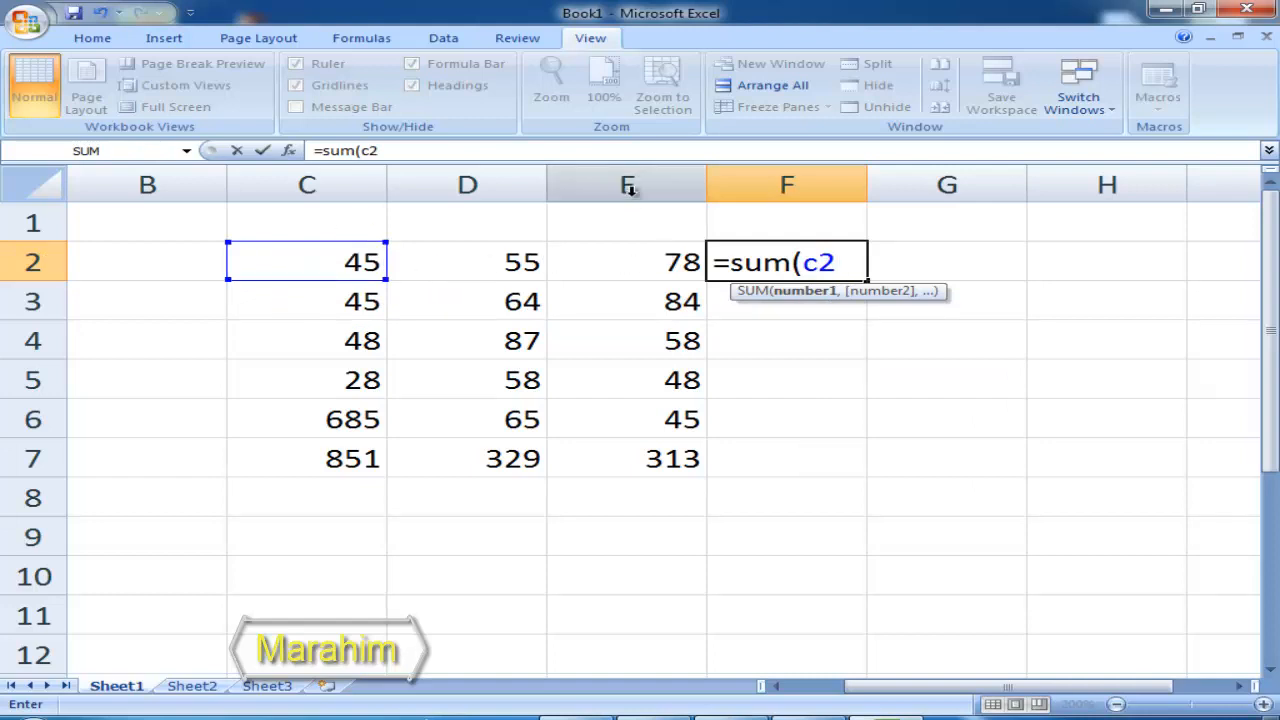
pyautogui.write('e')
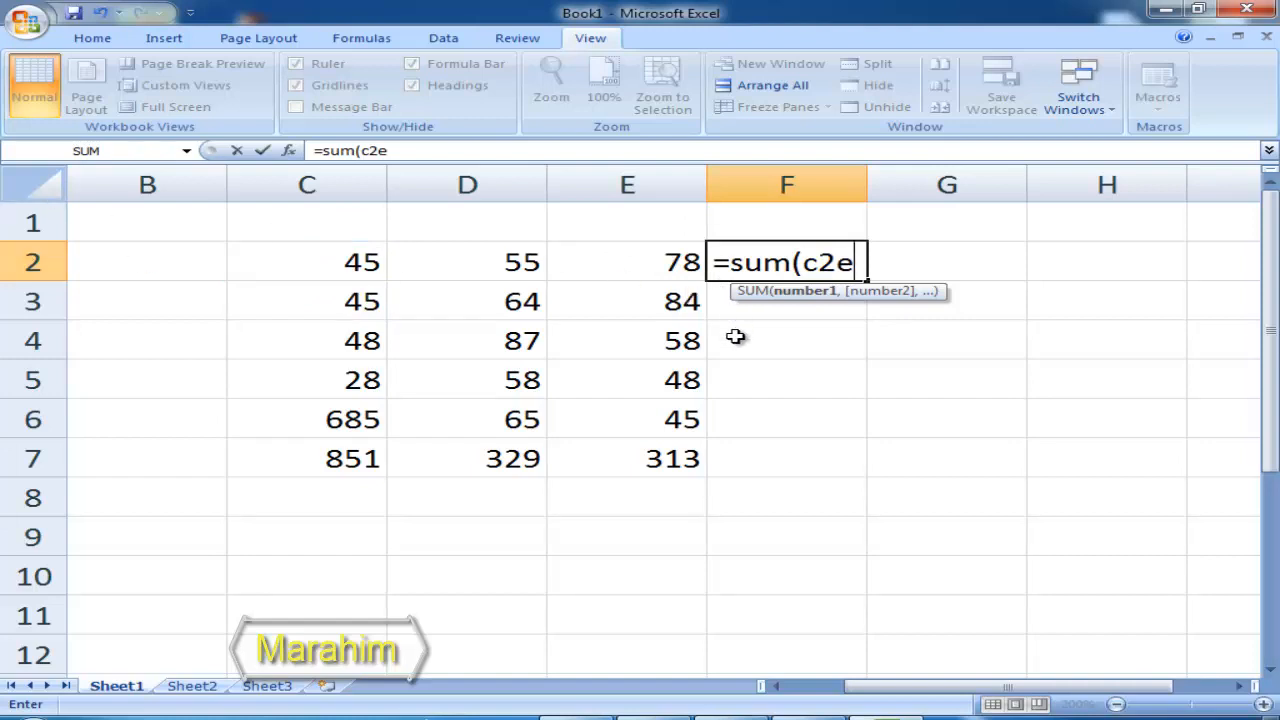
pyautogui.press('BackSpace')
pyautogui.write('..e2')
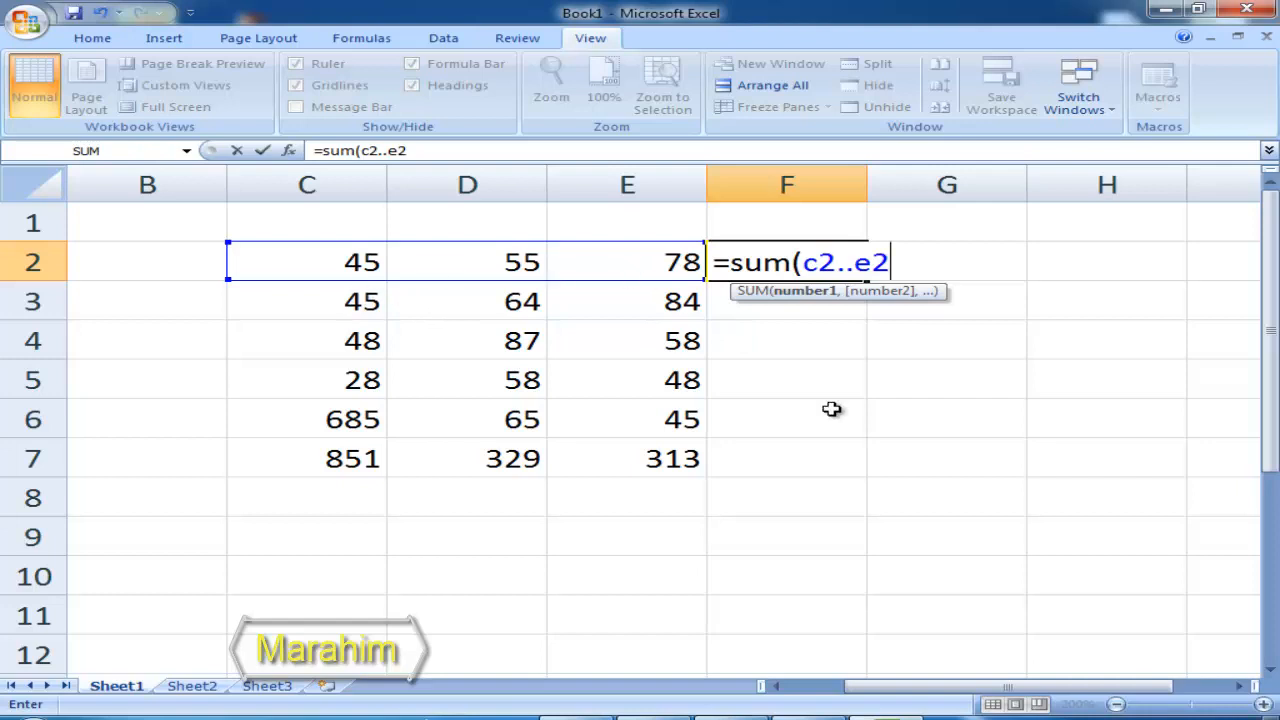
pyautogui.write(')')
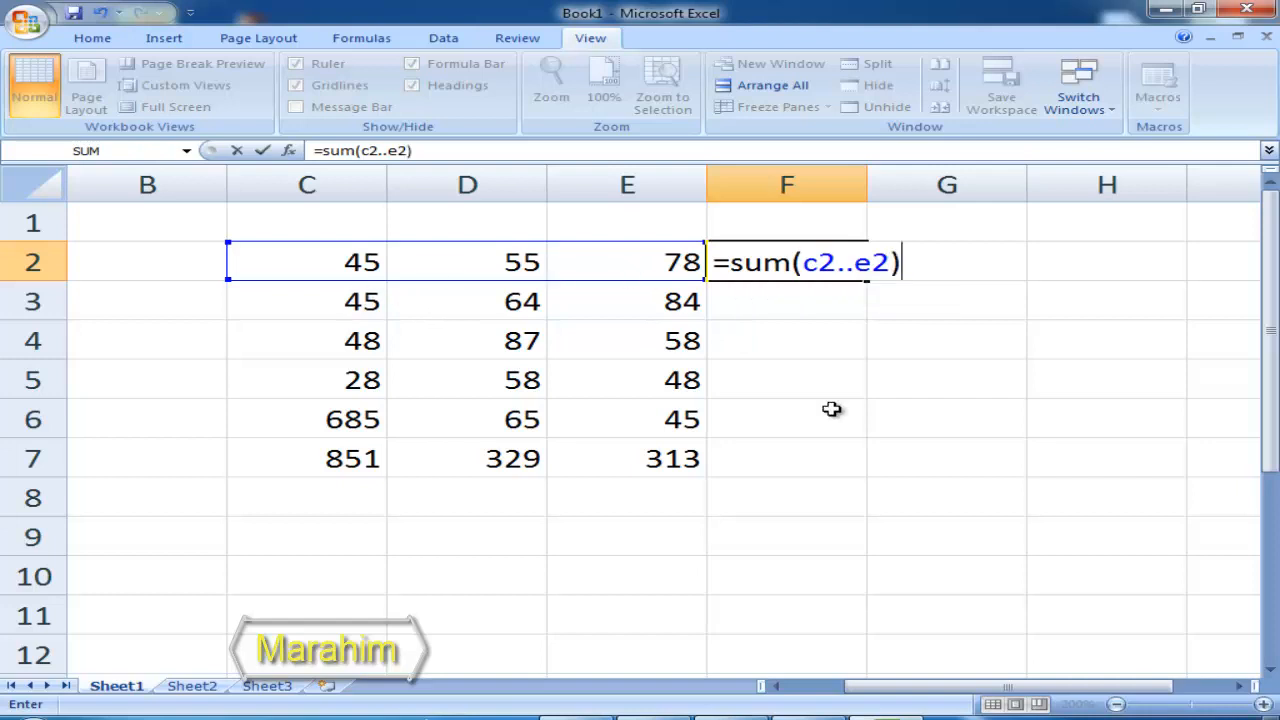
pyautogui.press('Return')
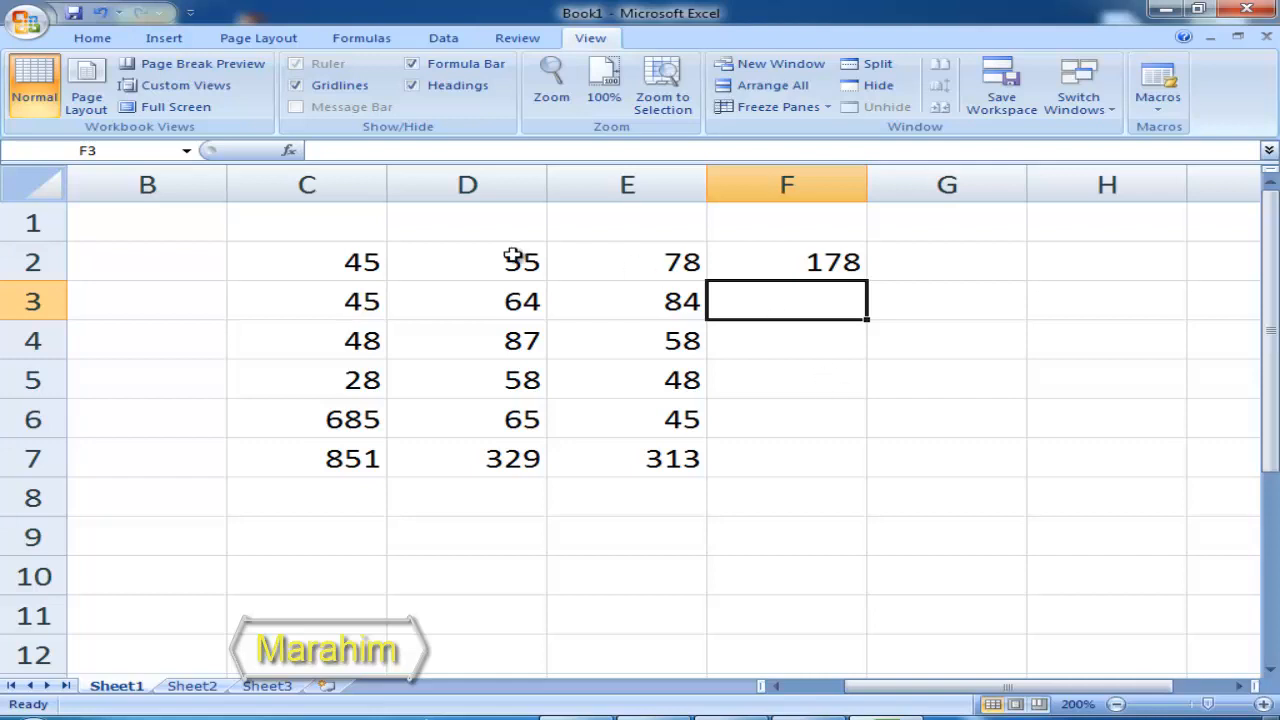
# Compare the status bar sum of cells C2 to E2 with the F2 total and inspect the F2 formula.
pyautogui.moveTo(357, 260); pyautogui.dragTo(590, 283)
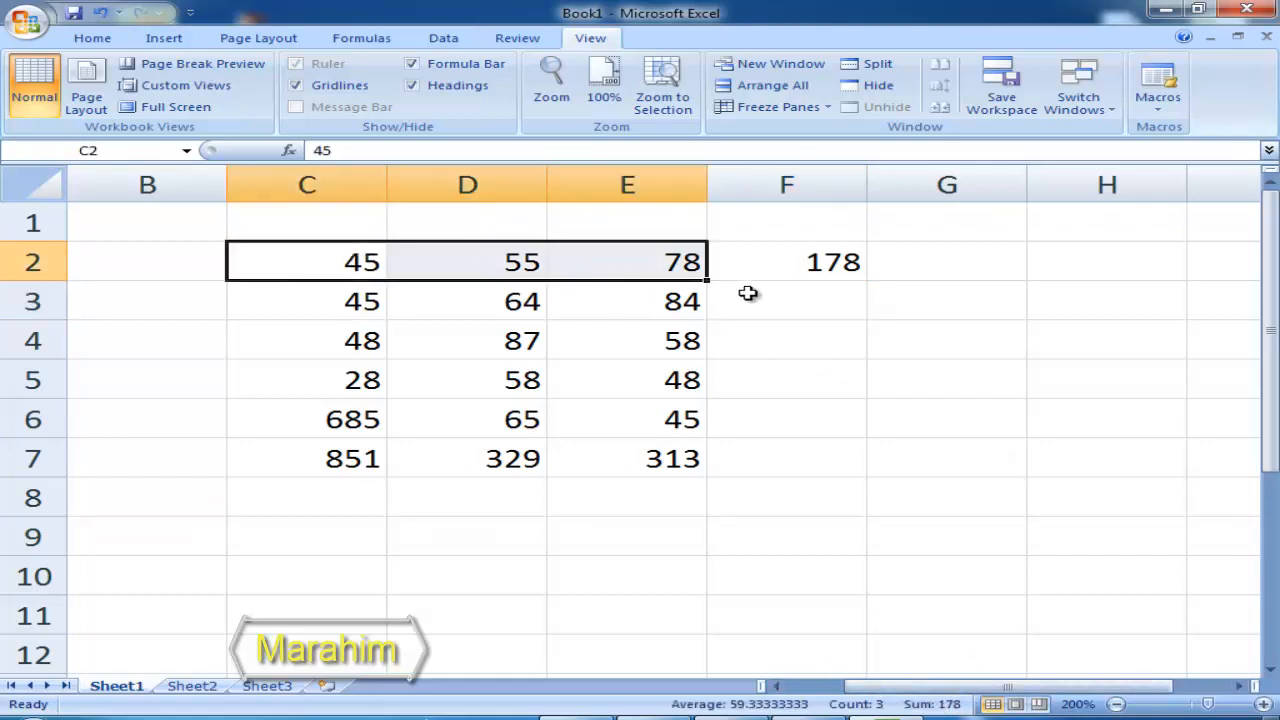
pyautogui.click(850, 265)
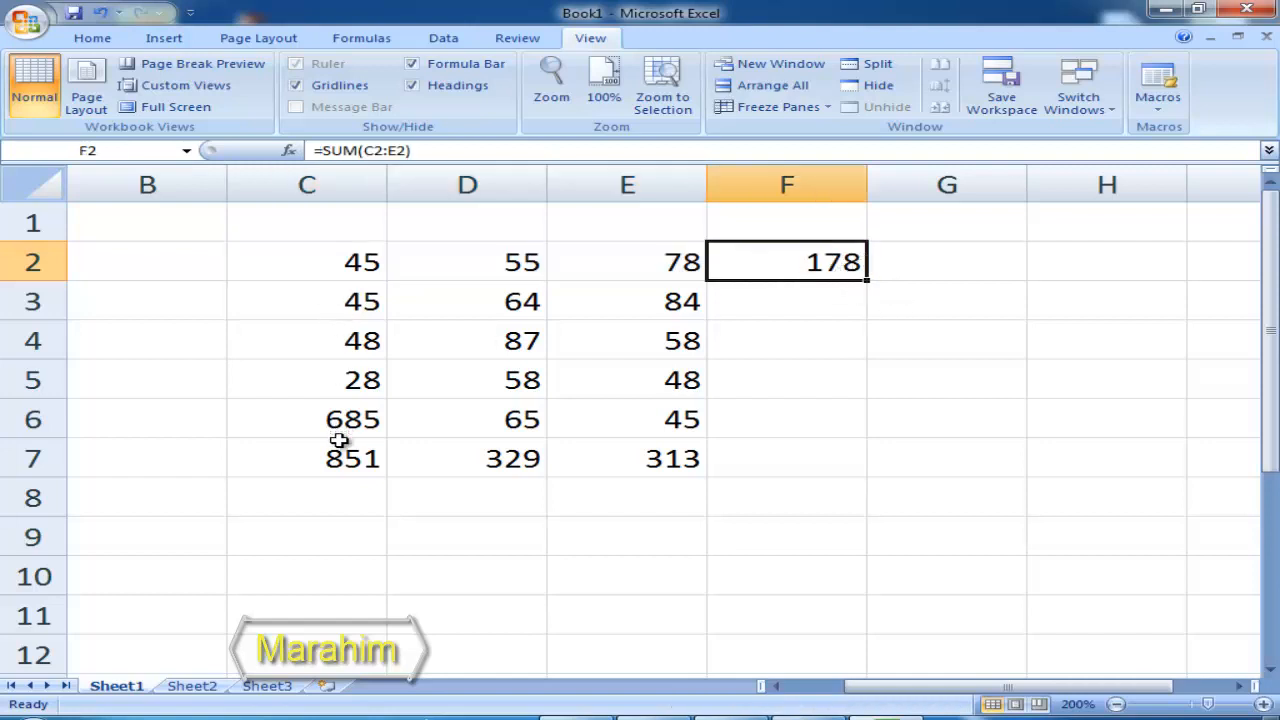
pyautogui.click(802, 325)
pyautogui.click(799, 314)
pyautogui.click(820, 374)
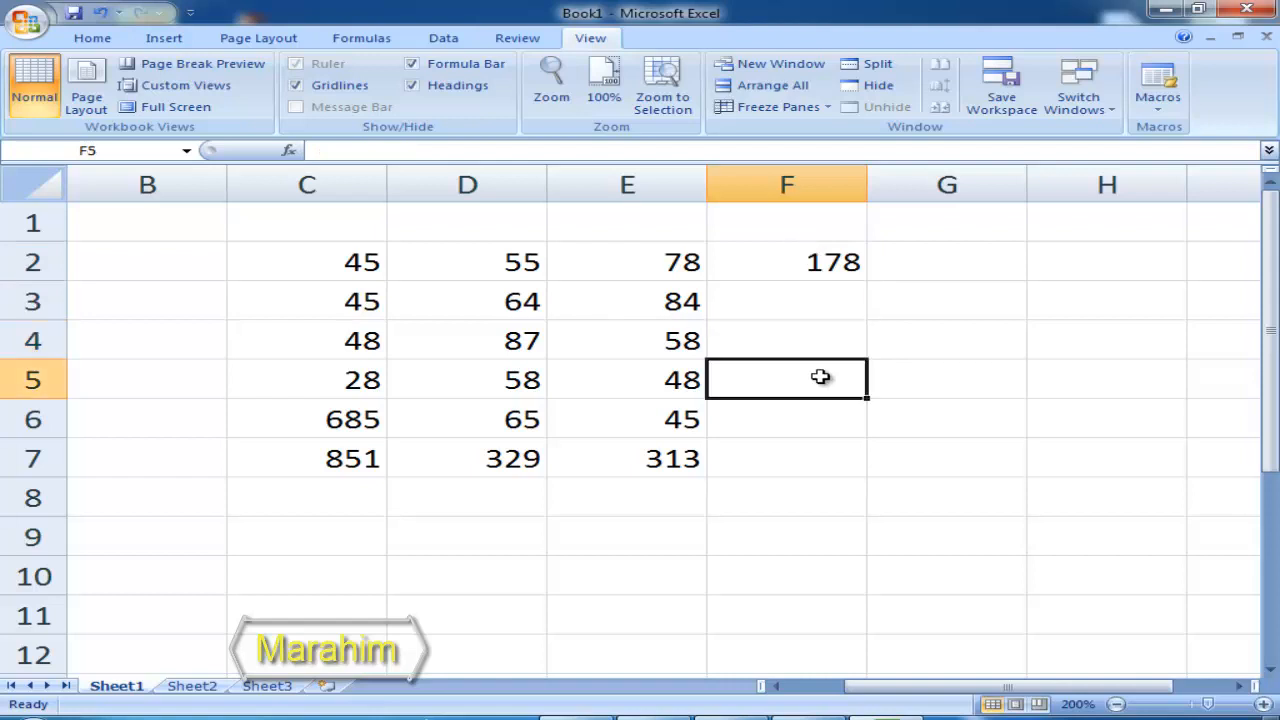
# Fill the SUM formula from F2 down through F7 and check the resulting formula in F7.
pyautogui.click(806, 272)
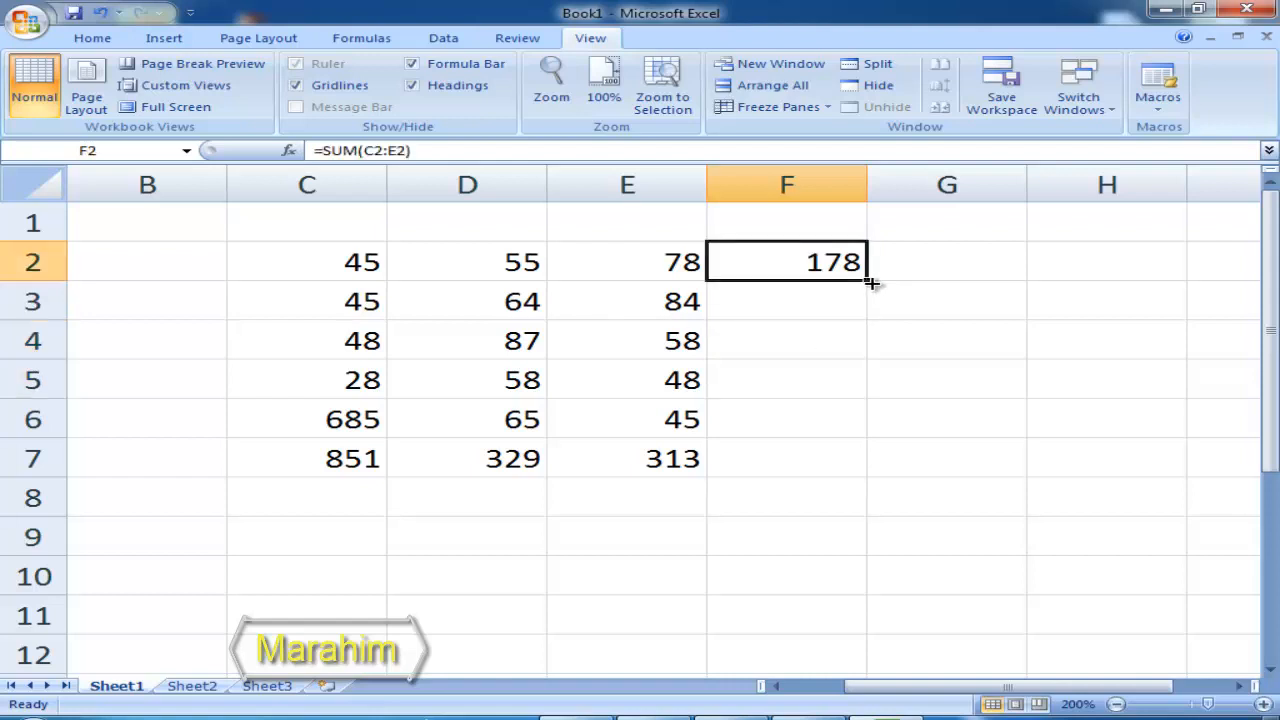
pyautogui.moveTo(870, 283); pyautogui.dragTo(880, 462)
pyautogui.click(888, 460)
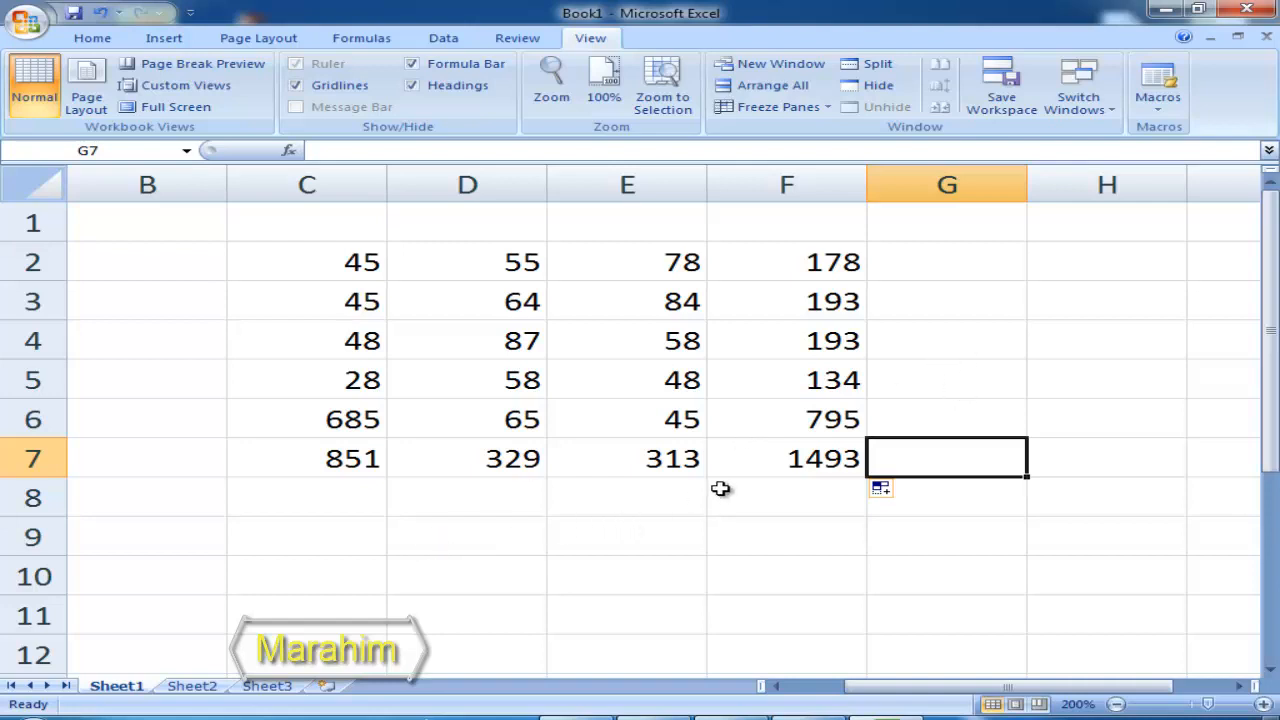
pyautogui.click(768, 463)
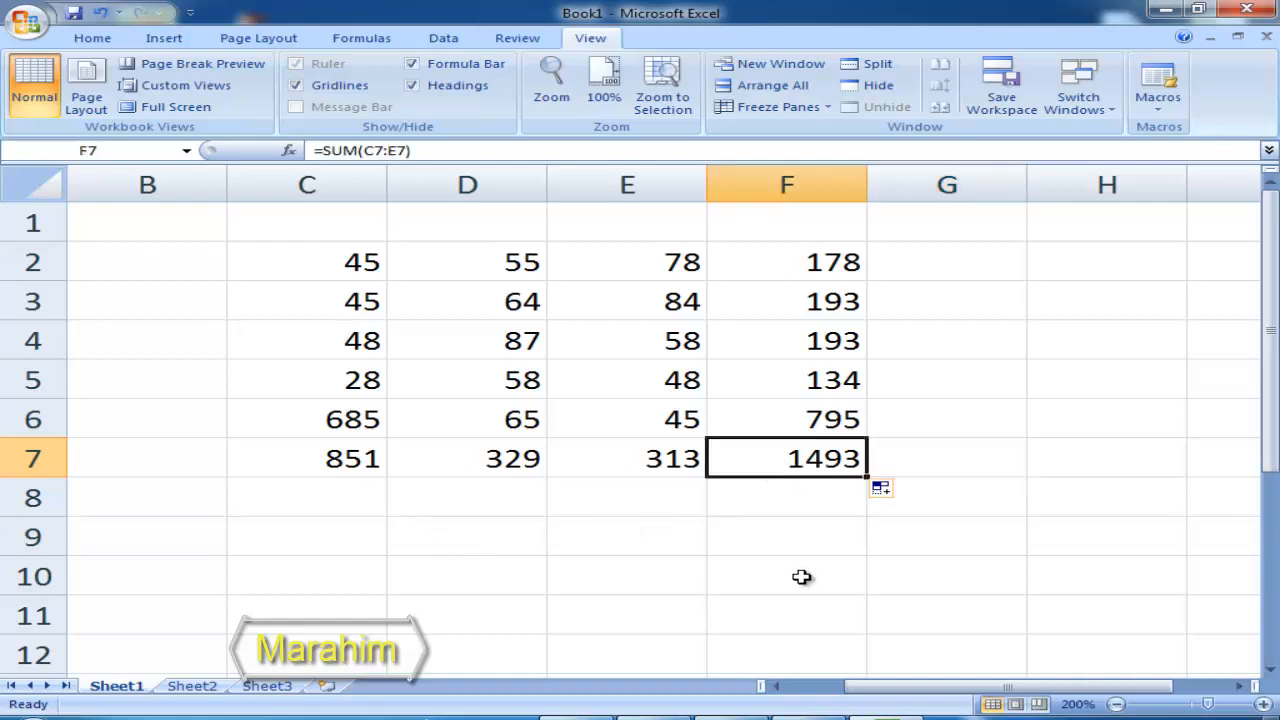
# Enter the C7 total 851 as a plain number in D9, below the table, and 400 in D10.
pyautogui.click(460, 540)
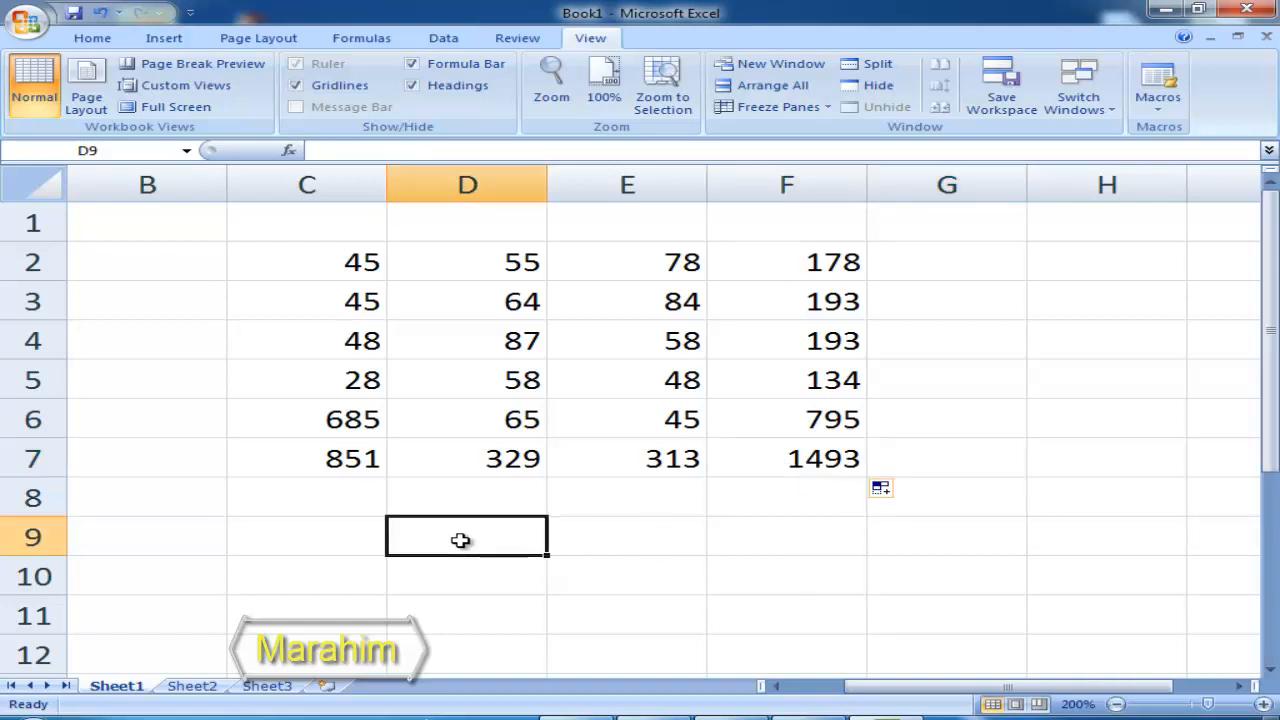
pyautogui.scroll(-2, 462, 536)
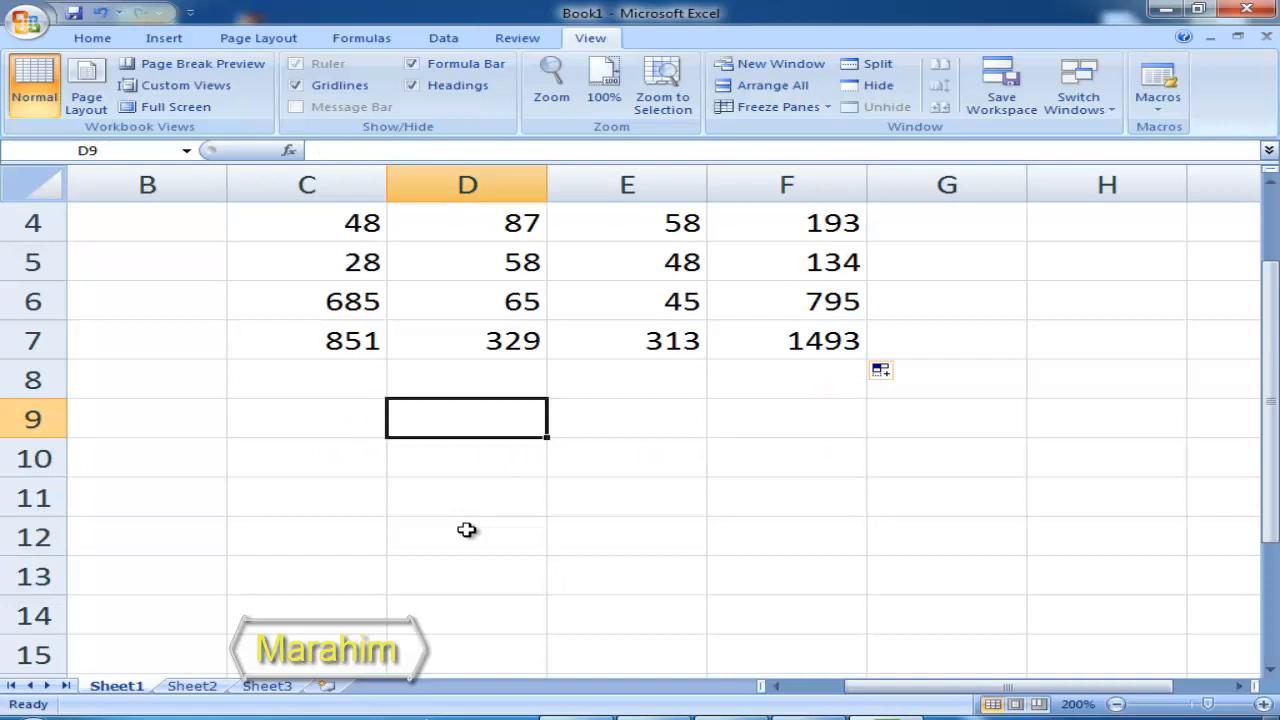
pyautogui.scroll(1, 497, 483)
pyautogui.click(505, 484)
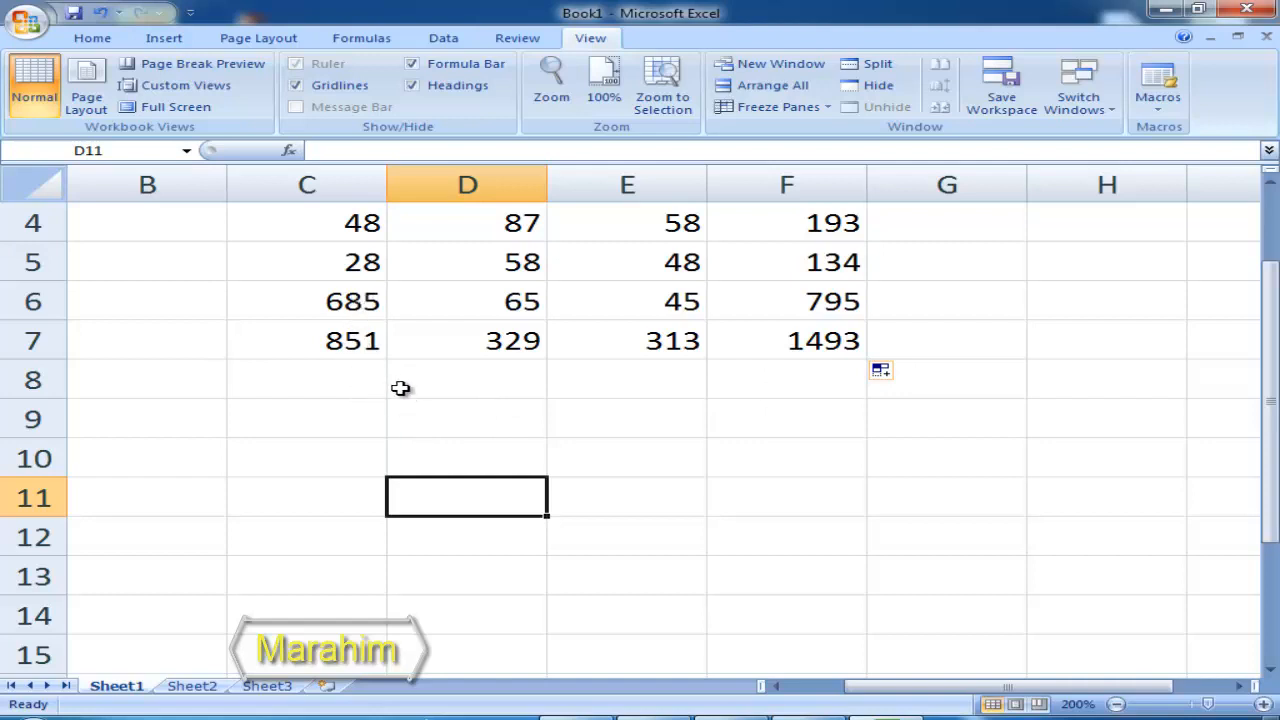
pyautogui.click(350, 352)
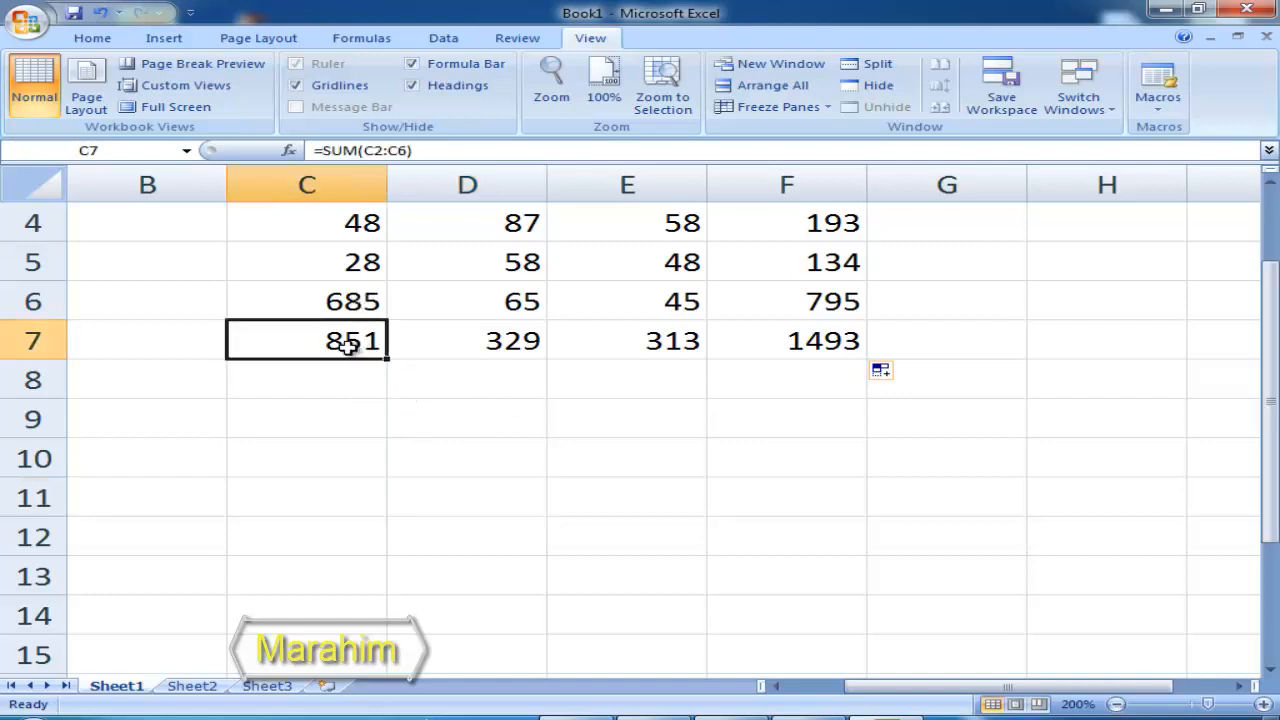
pyautogui.click(364, 403)
pyautogui.click(494, 423)
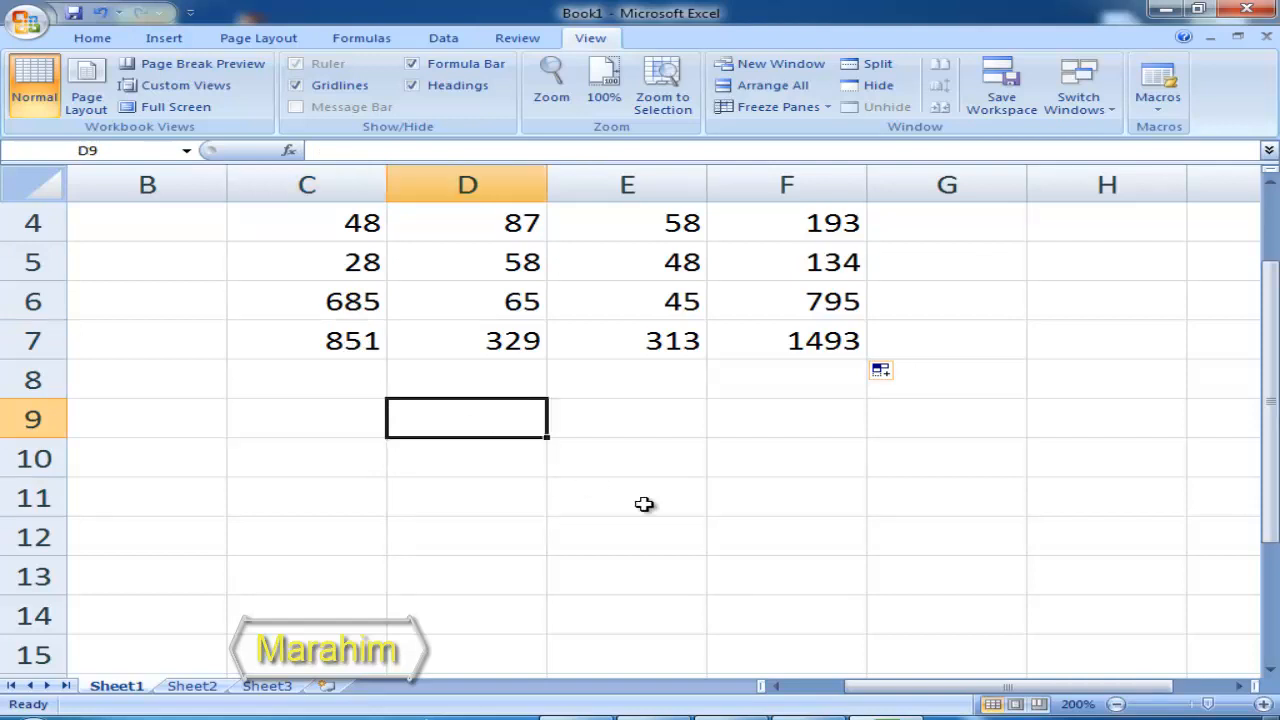
pyautogui.write('851')
pyautogui.press('Return')
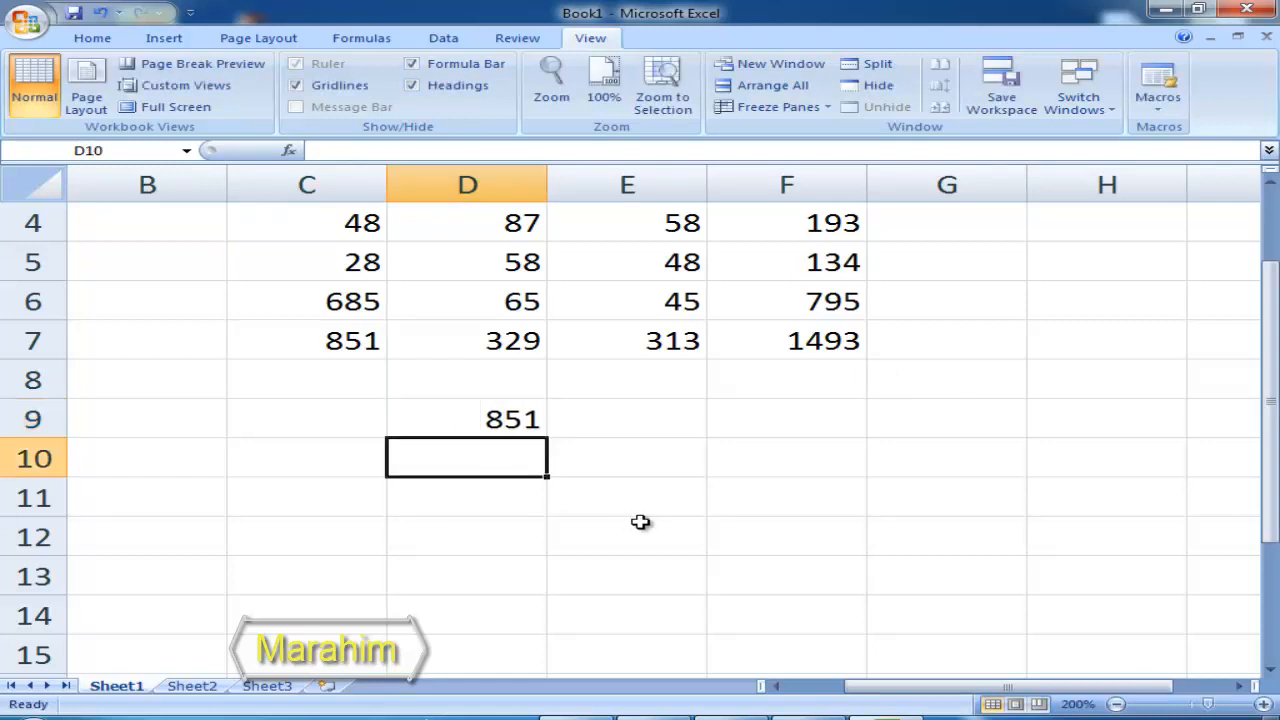
pyautogui.write('400')
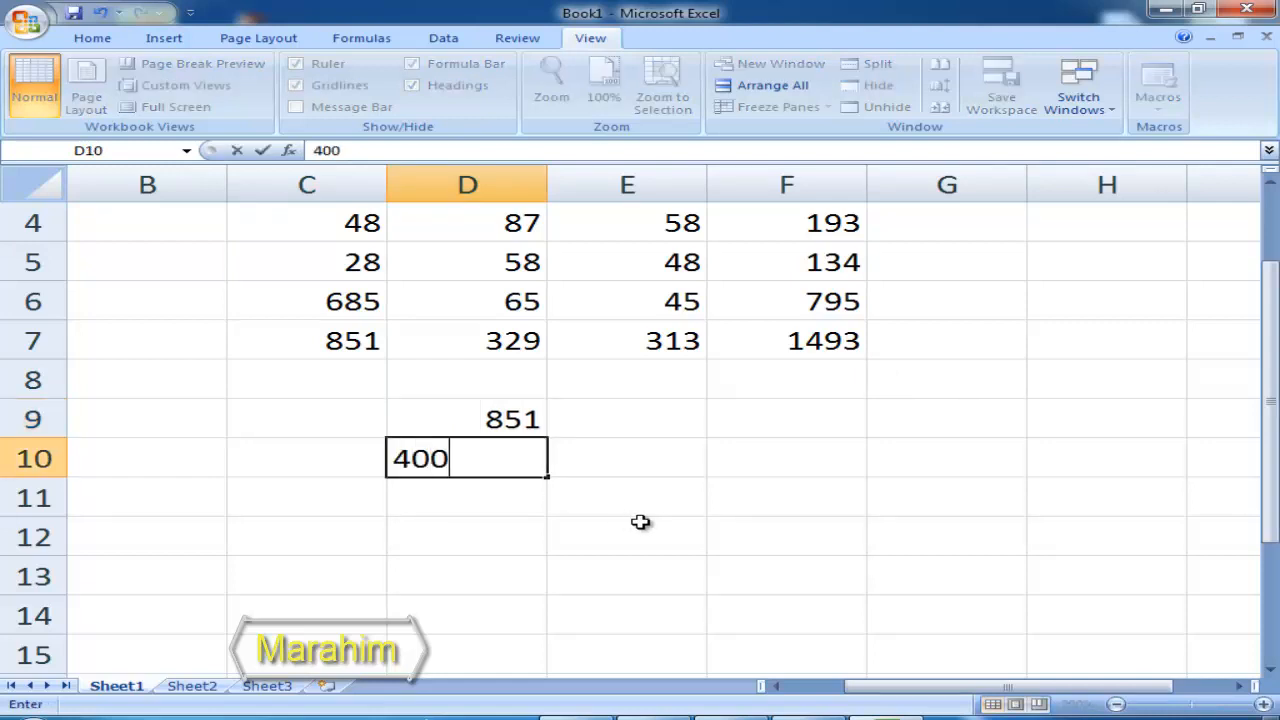
pyautogui.press('Return')
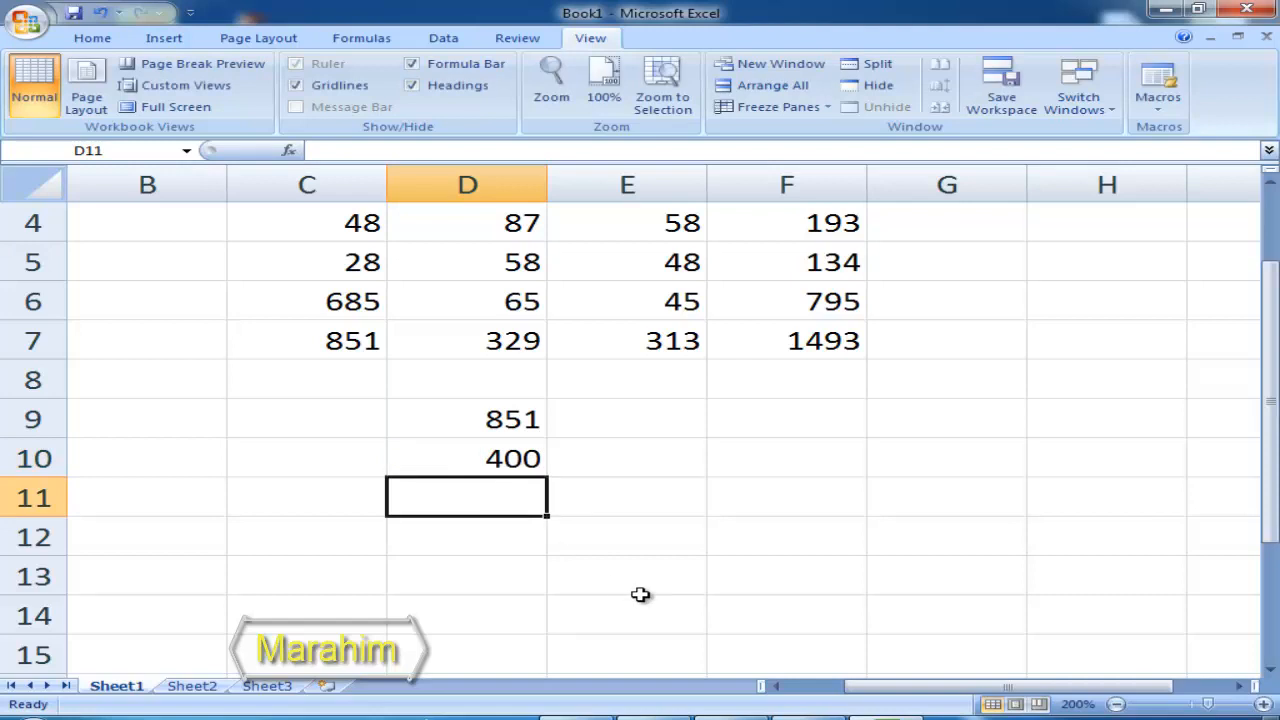
# Enter the subtraction formula =d9-d10 in cell D11 and check the stored formula.
pyautogui.write('=')
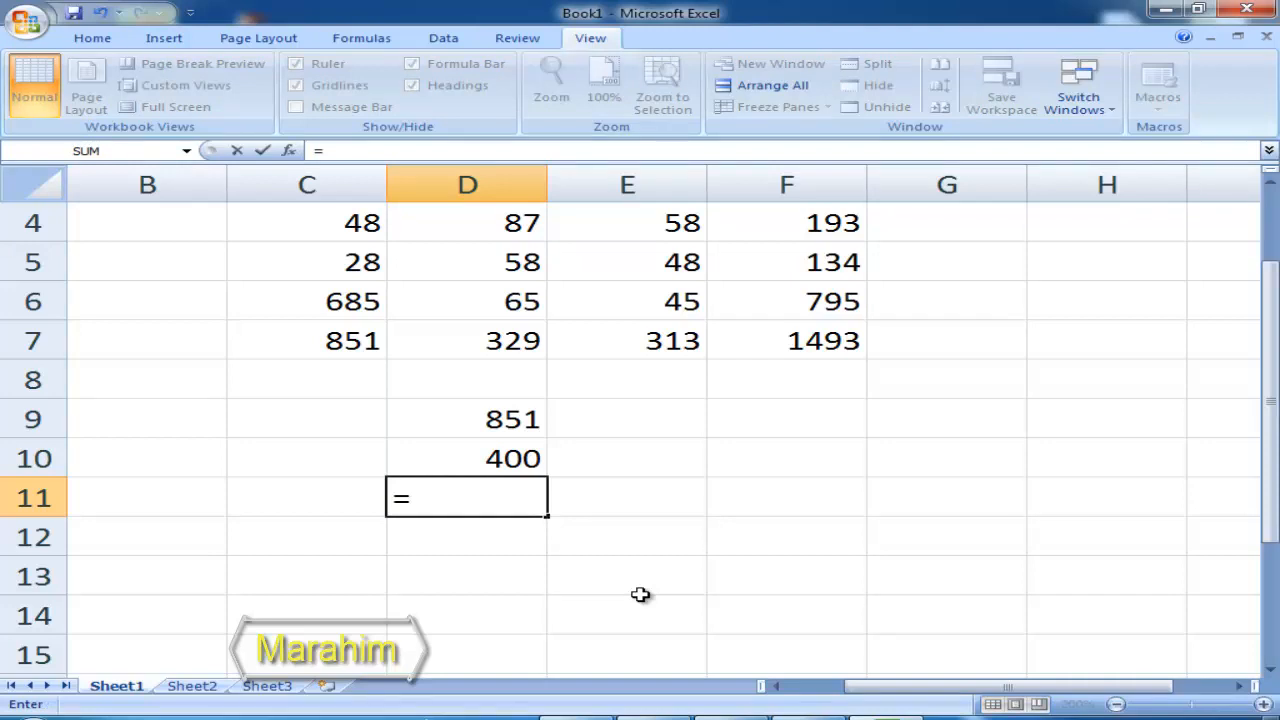
pyautogui.write('d')
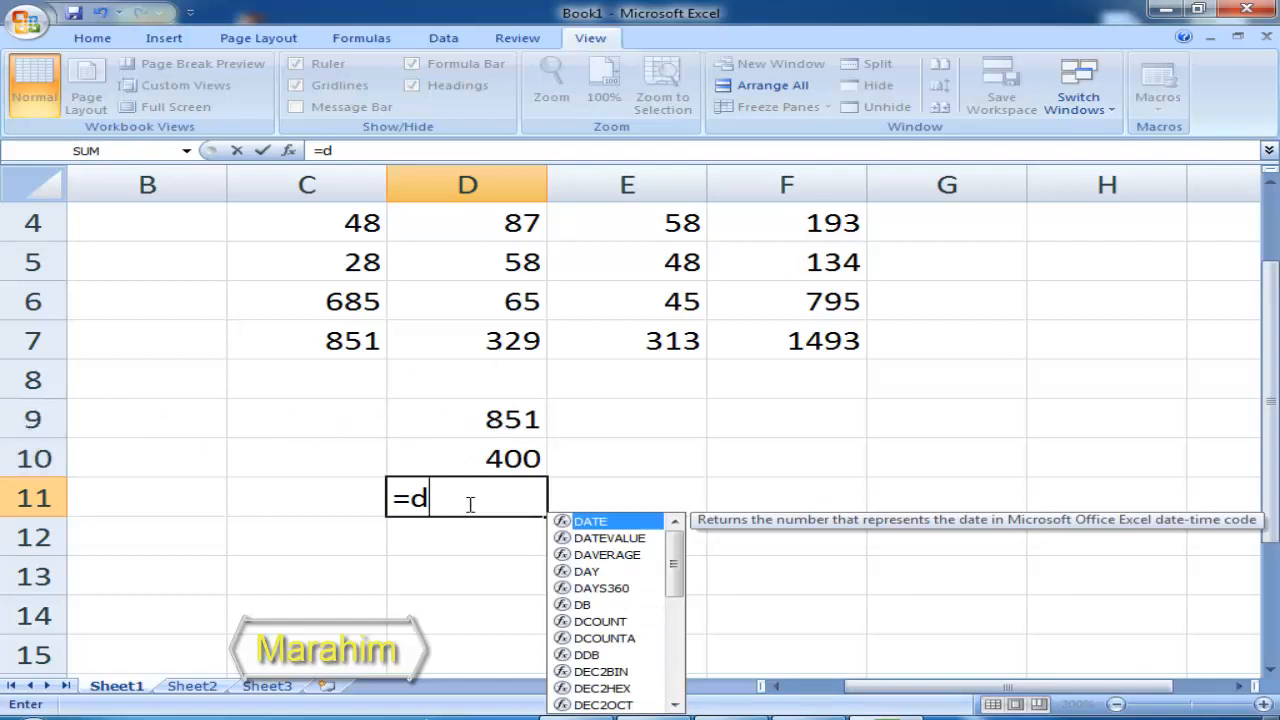
pyautogui.write('9')
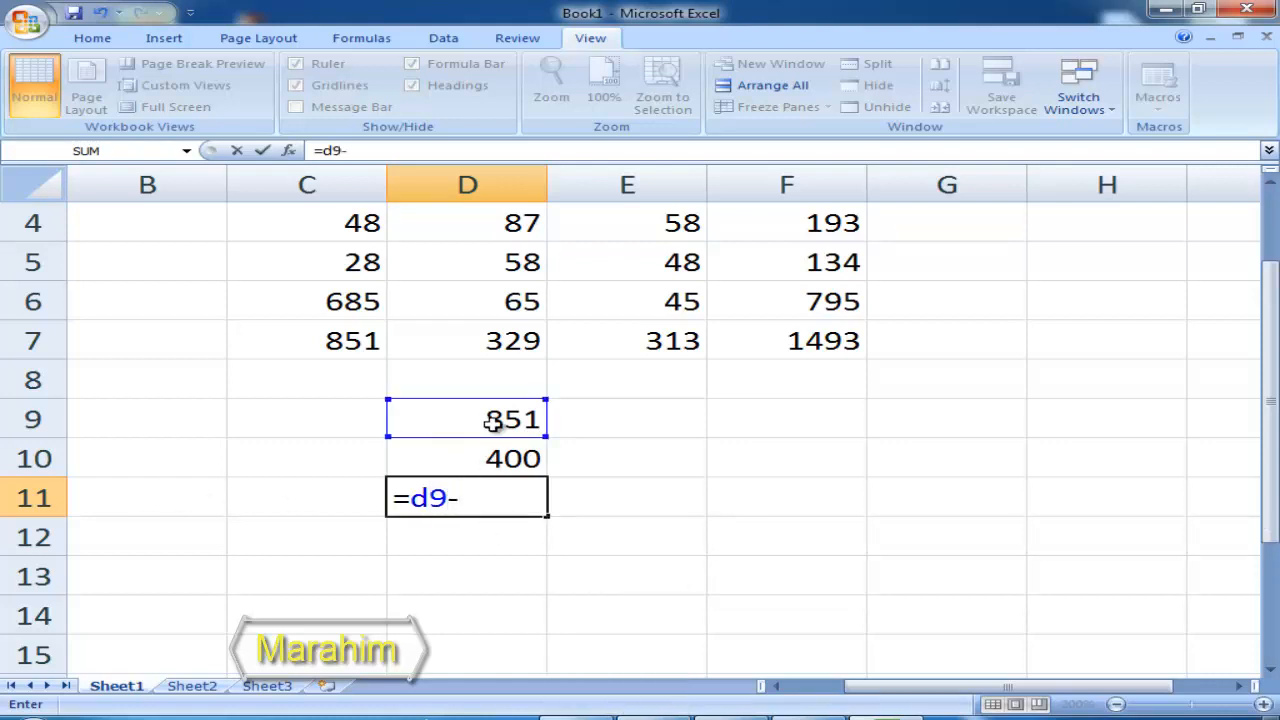
pyautogui.write('-d10')
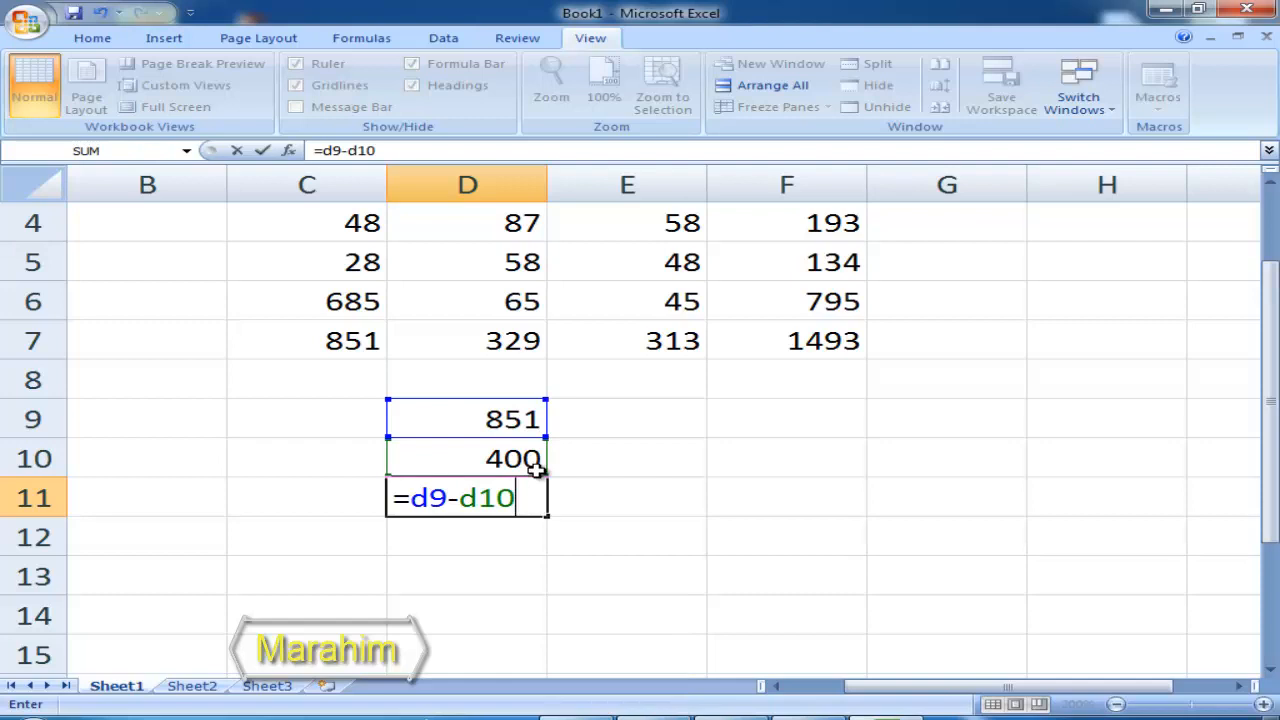
pyautogui.write(')')
pyautogui.press('BackSpace')
pyautogui.press('Return')
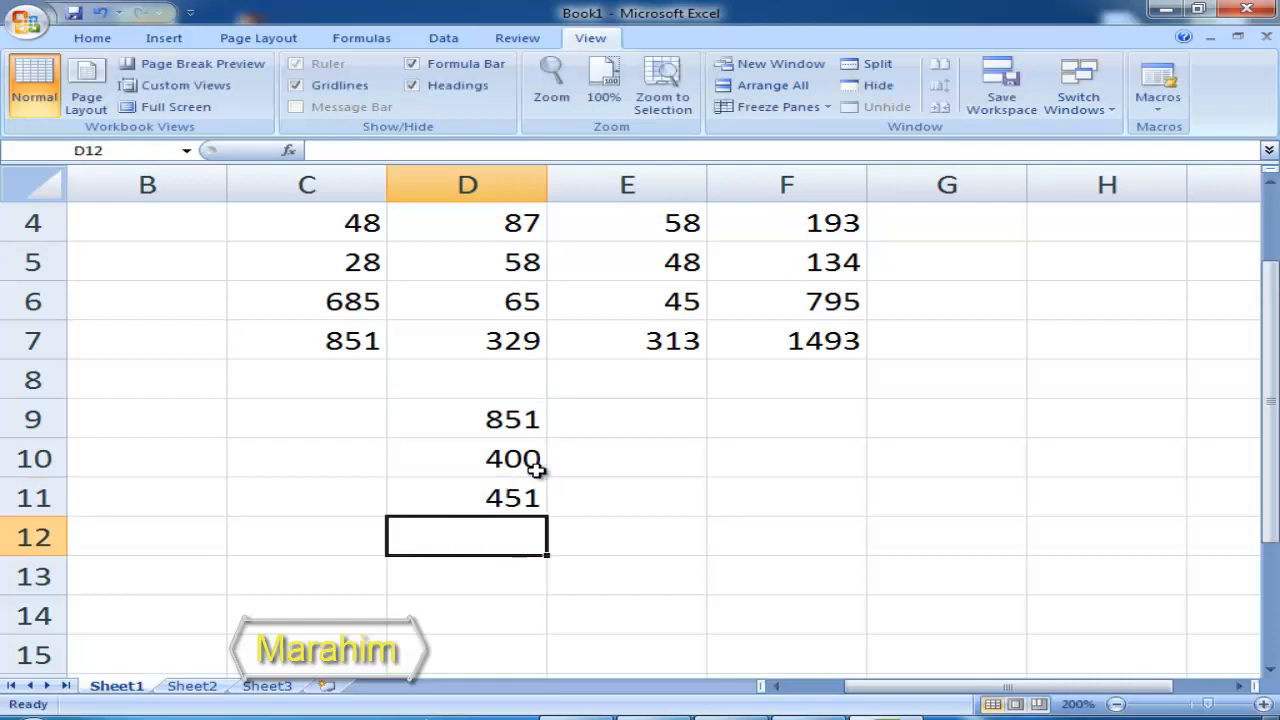
pyautogui.click(478, 493)
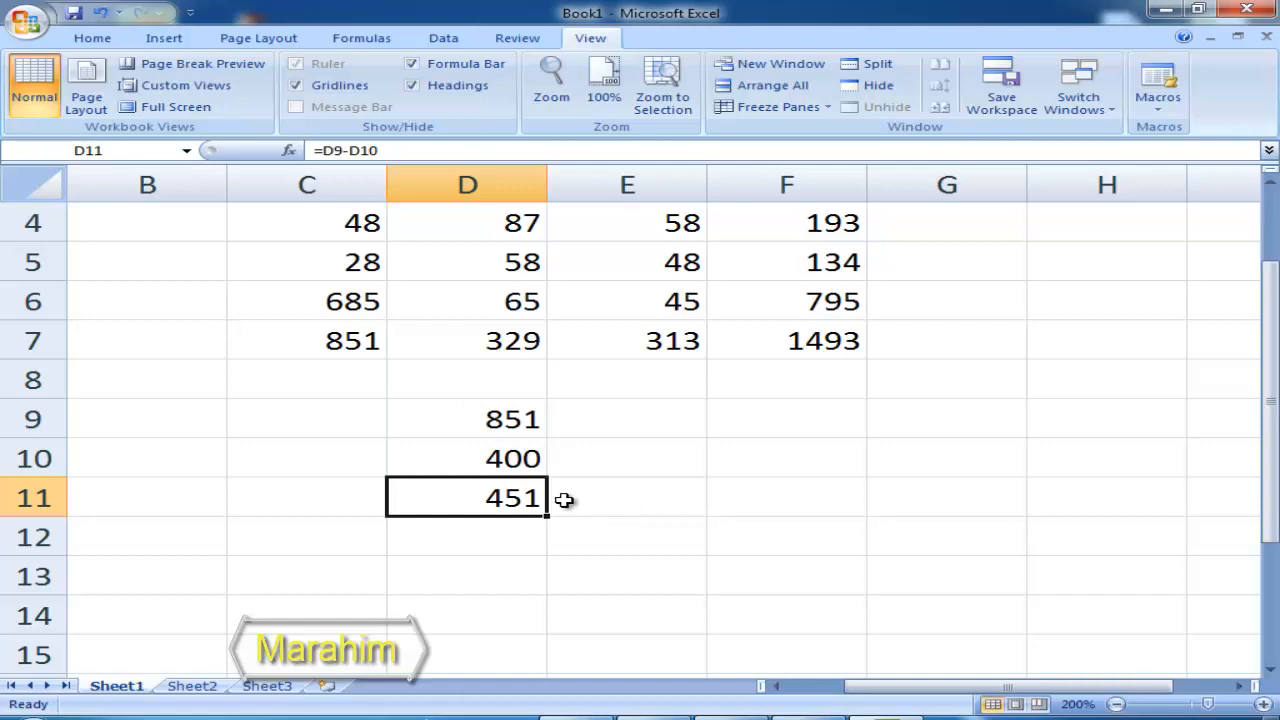
# Enter 851 in E9 and 400 in E10 as a second pair of sample numbers.
pyautogui.click(640, 420)
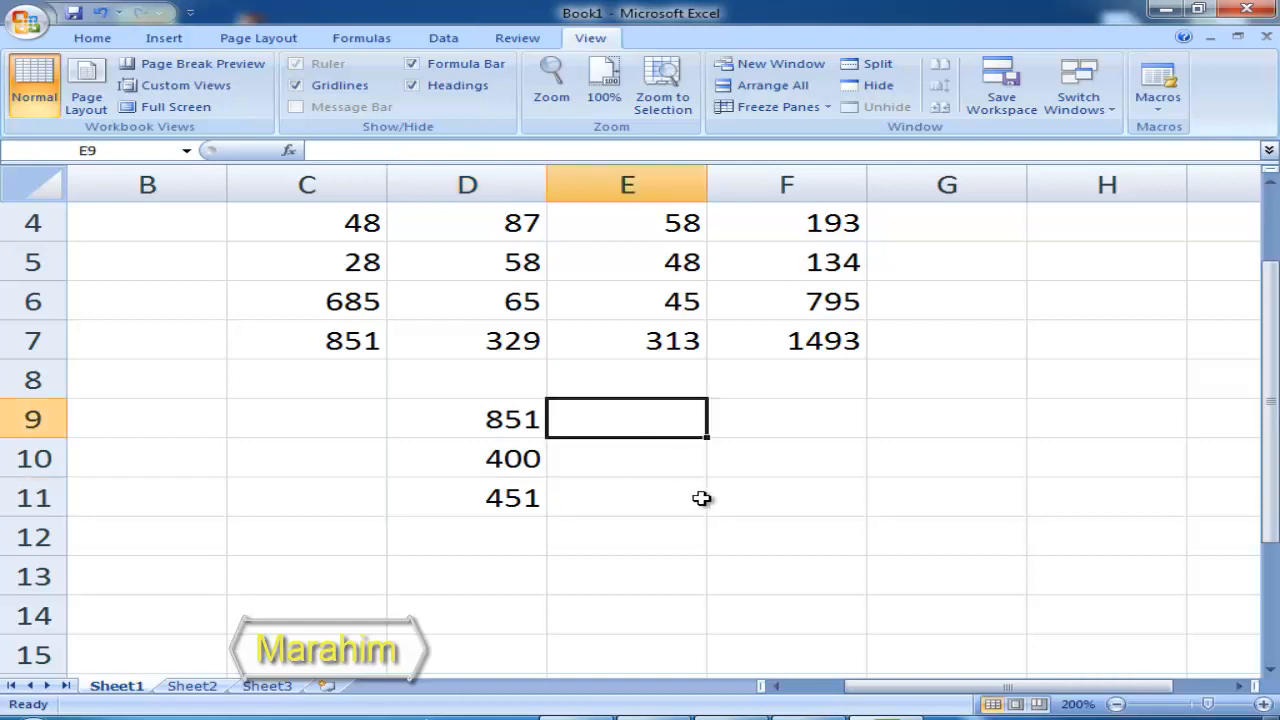
pyautogui.write('851')
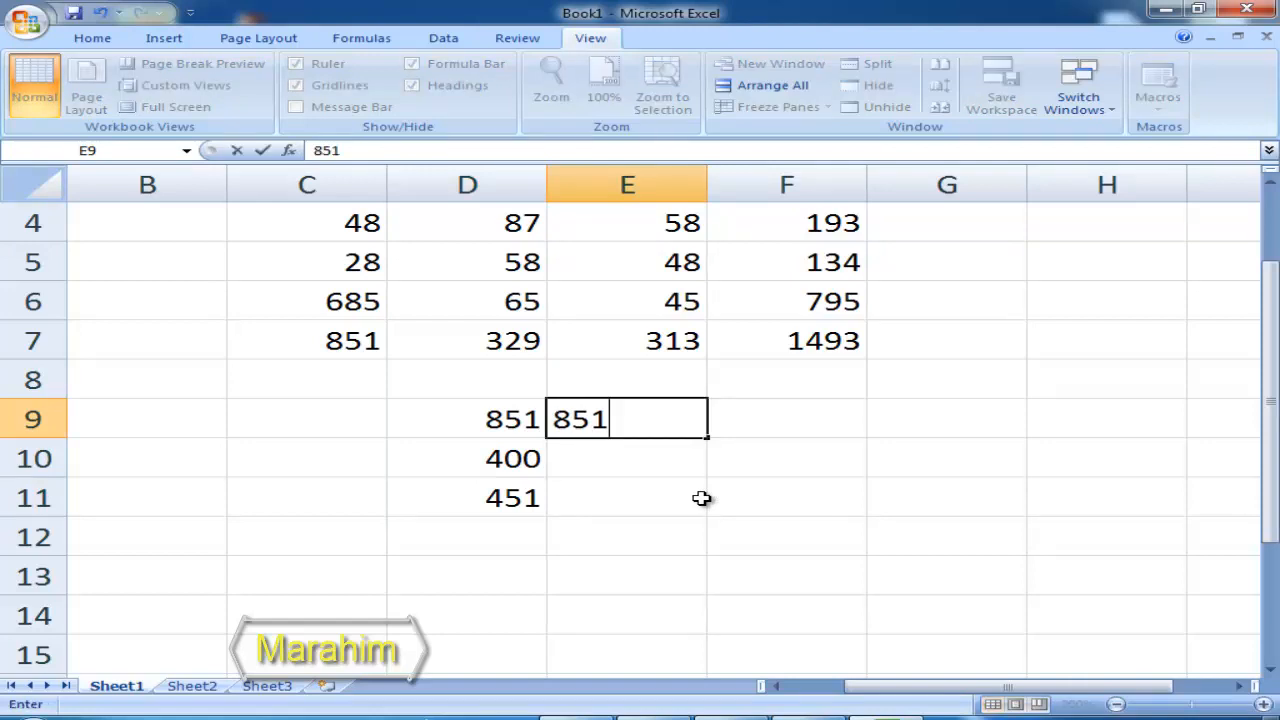
pyautogui.press('Return')
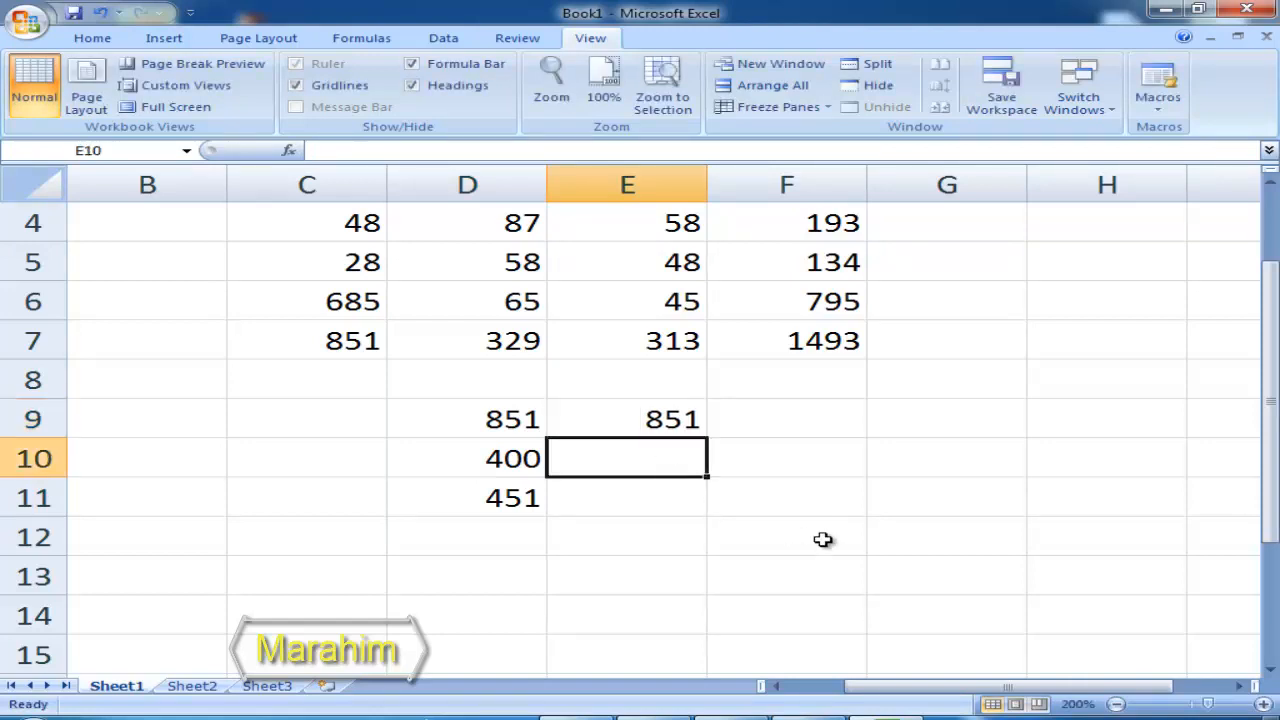
pyautogui.write('400')
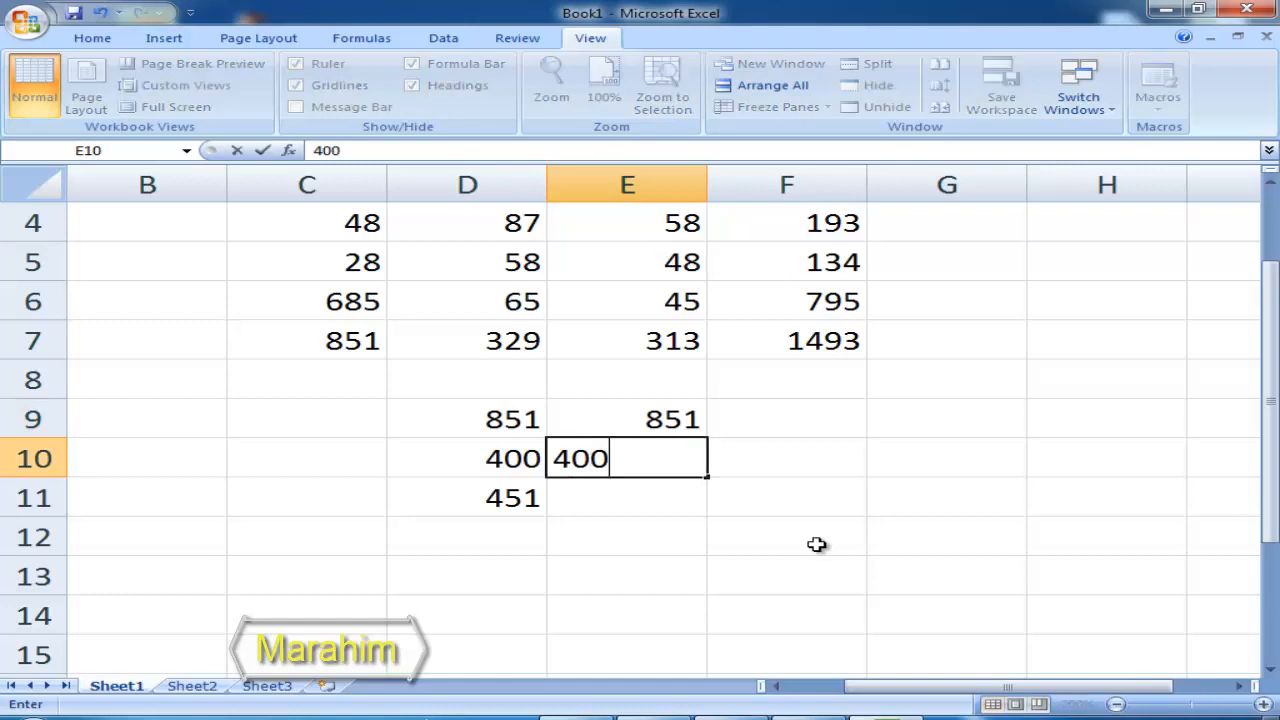
pyautogui.click(649, 489)
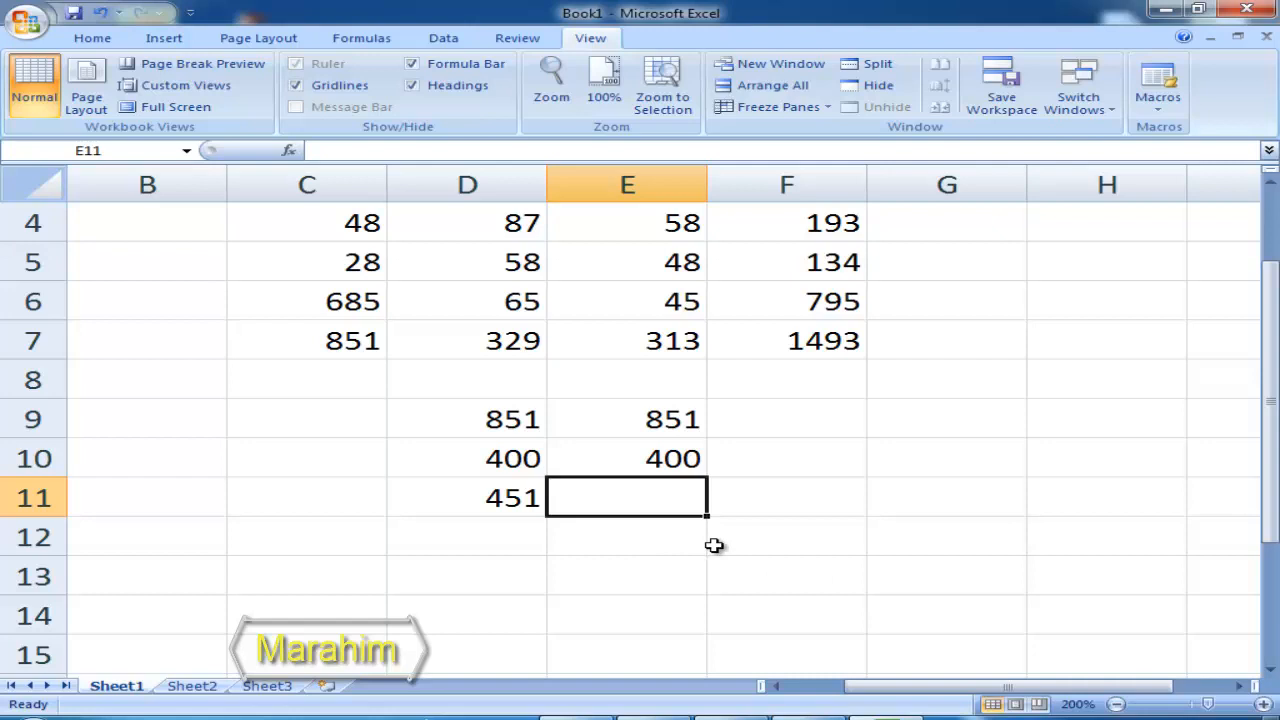
# Enter the subtraction =851-400 with literal numbers in E11 and compare its formula with the one in D11.
pyautogui.write('=')
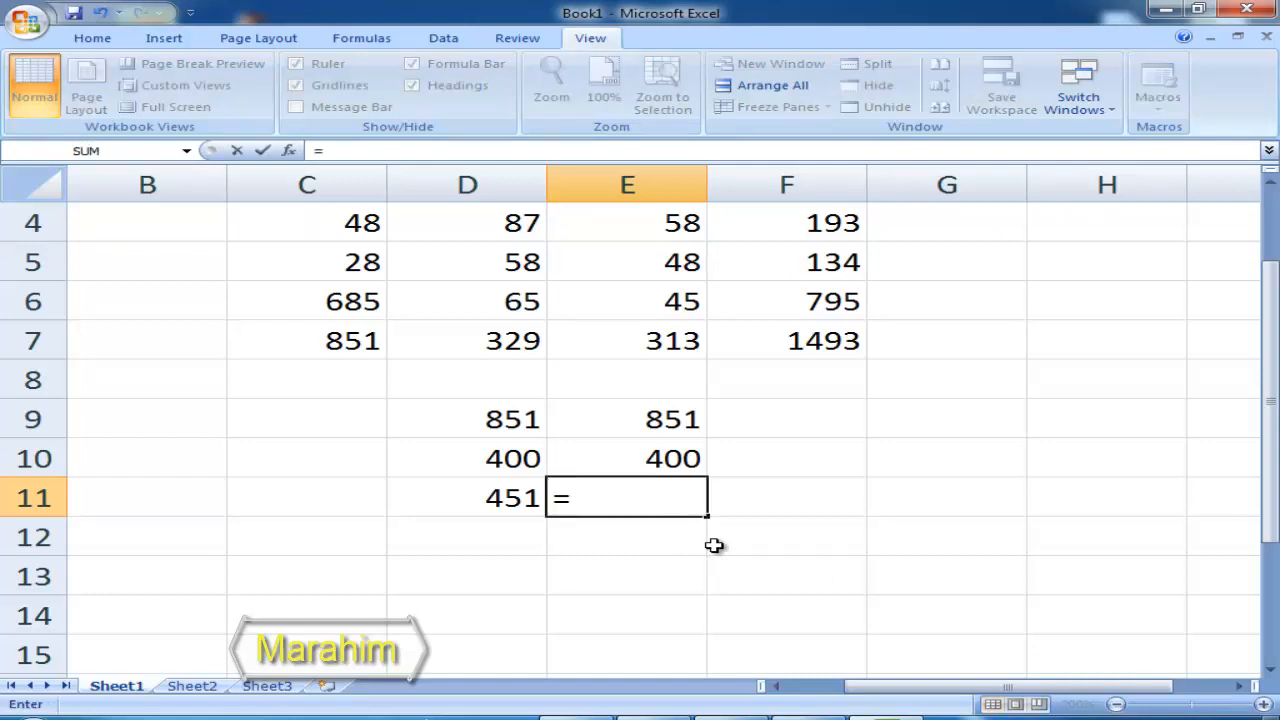
pyautogui.write('851-400')
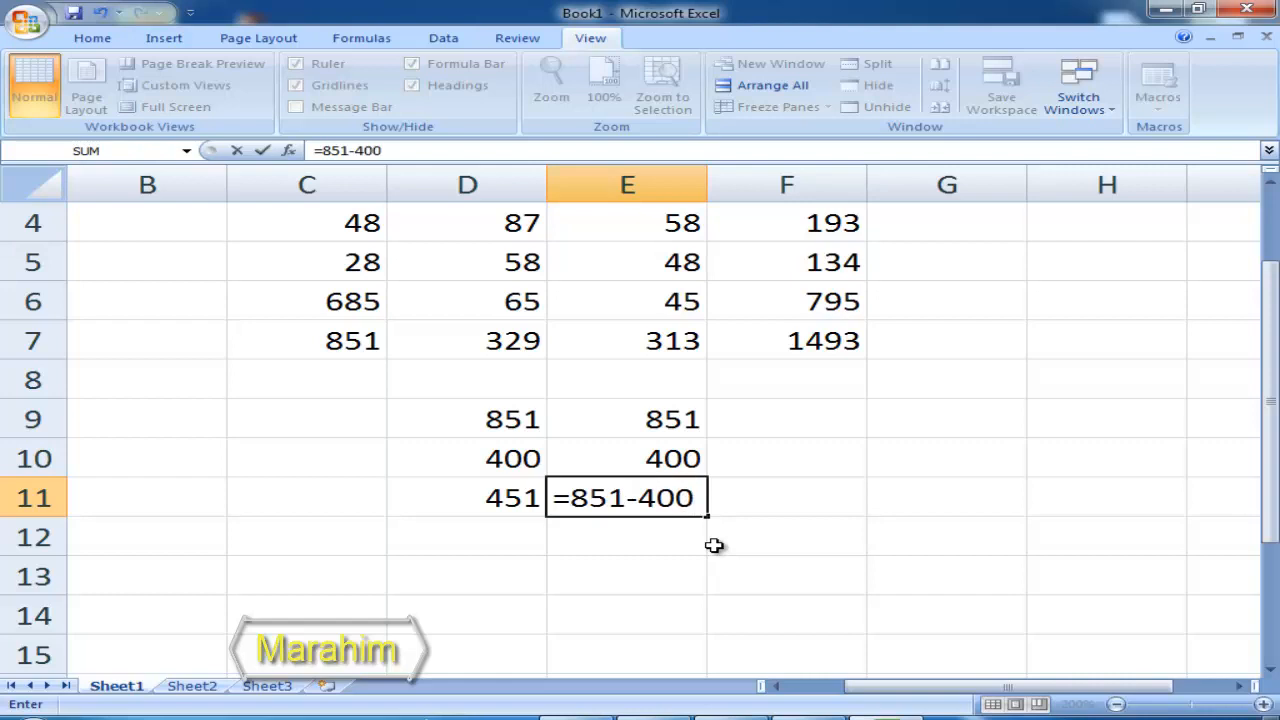
pyautogui.press('Return')
pyautogui.click(457, 502)
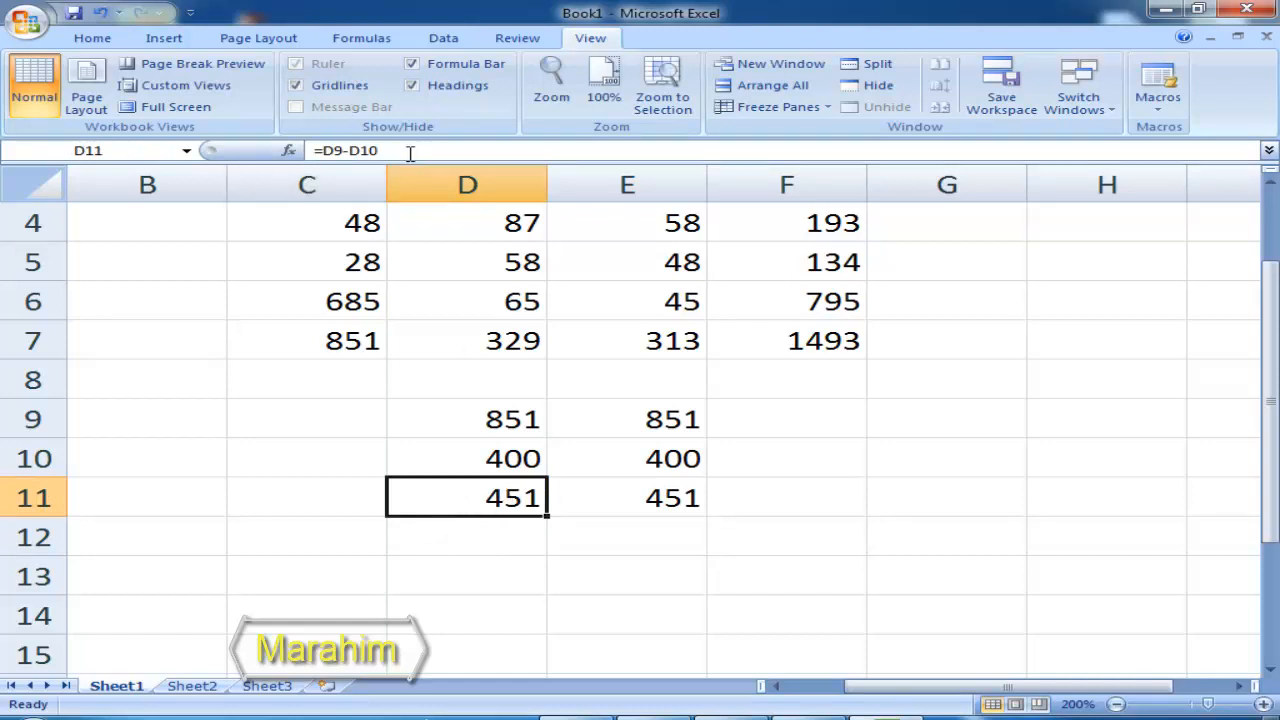
pyautogui.click(652, 502)
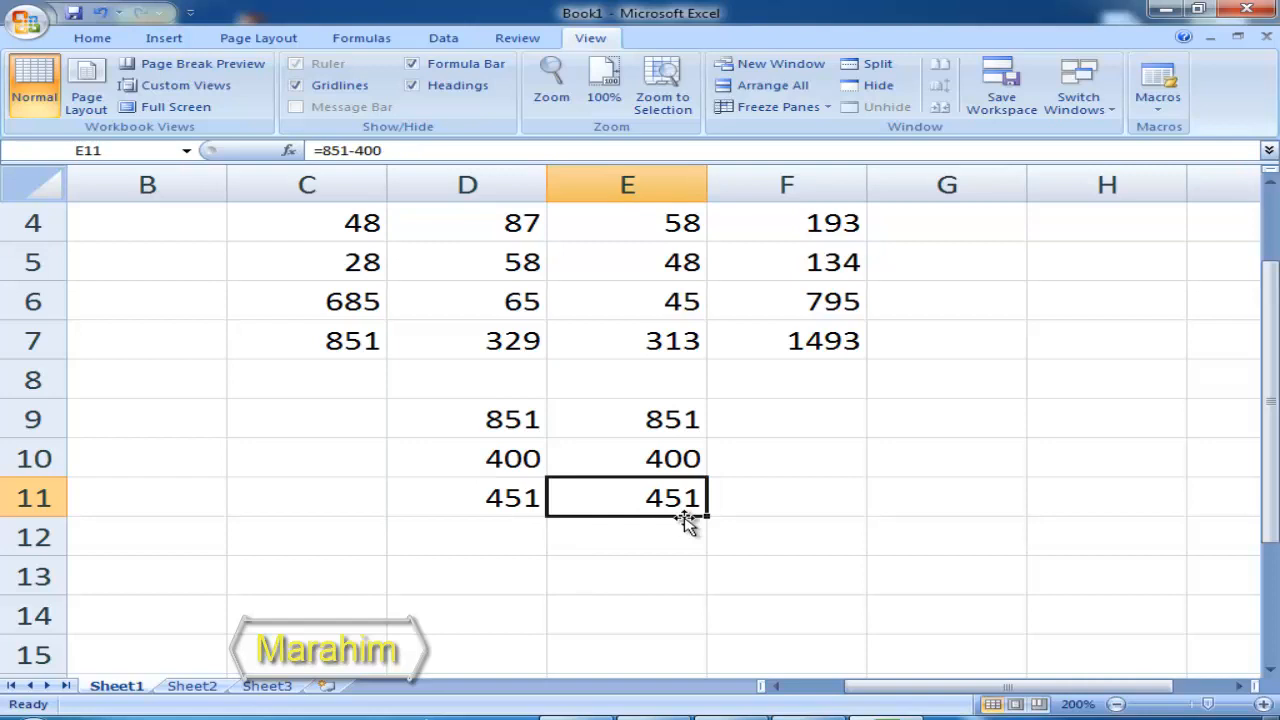
pyautogui.press('Return')
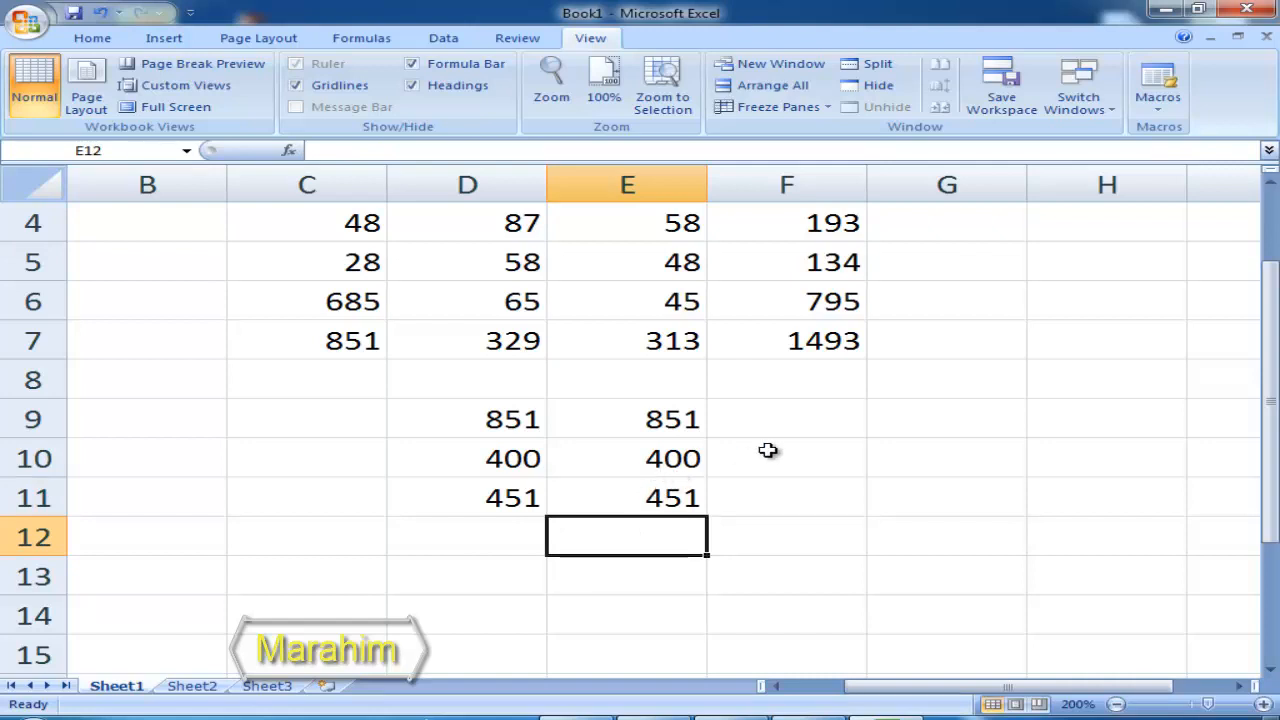
# Enter 50 in D13 and 5 in D14 as sample numbers for a multiplication below the subtraction examples.
pyautogui.click(821, 427)
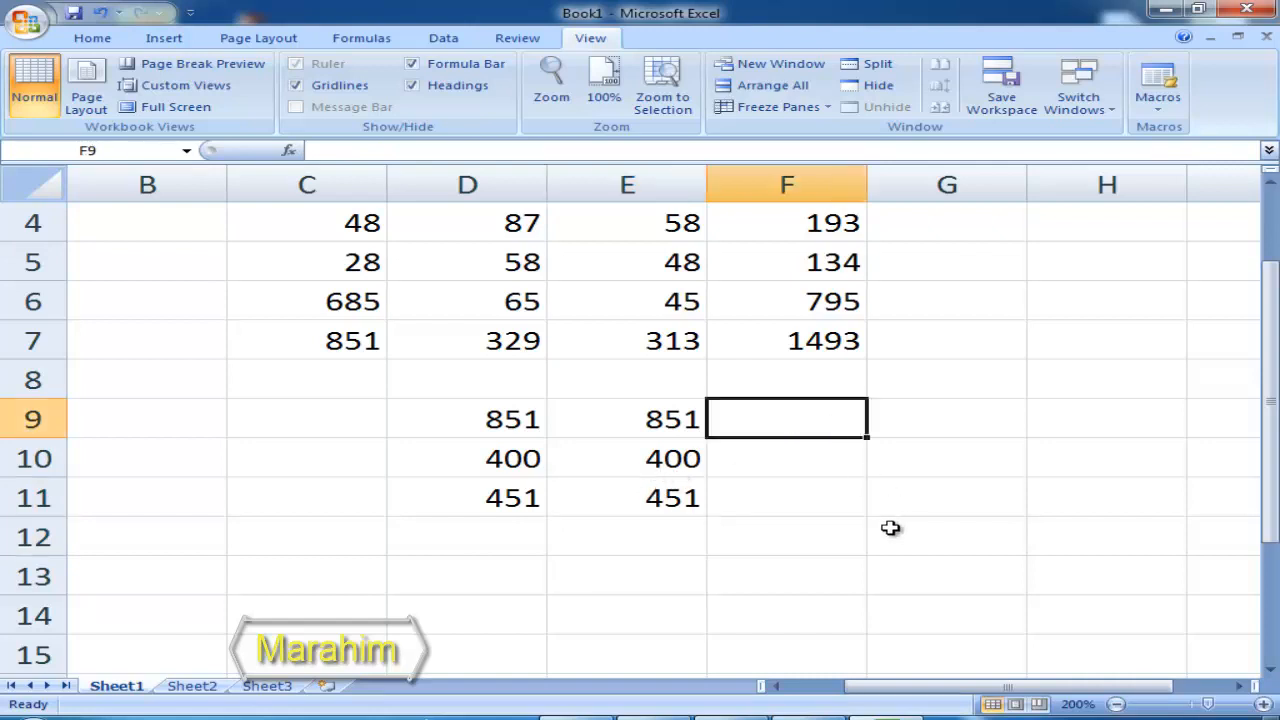
pyautogui.click(878, 499)
pyautogui.scroll(-2, 894, 489)
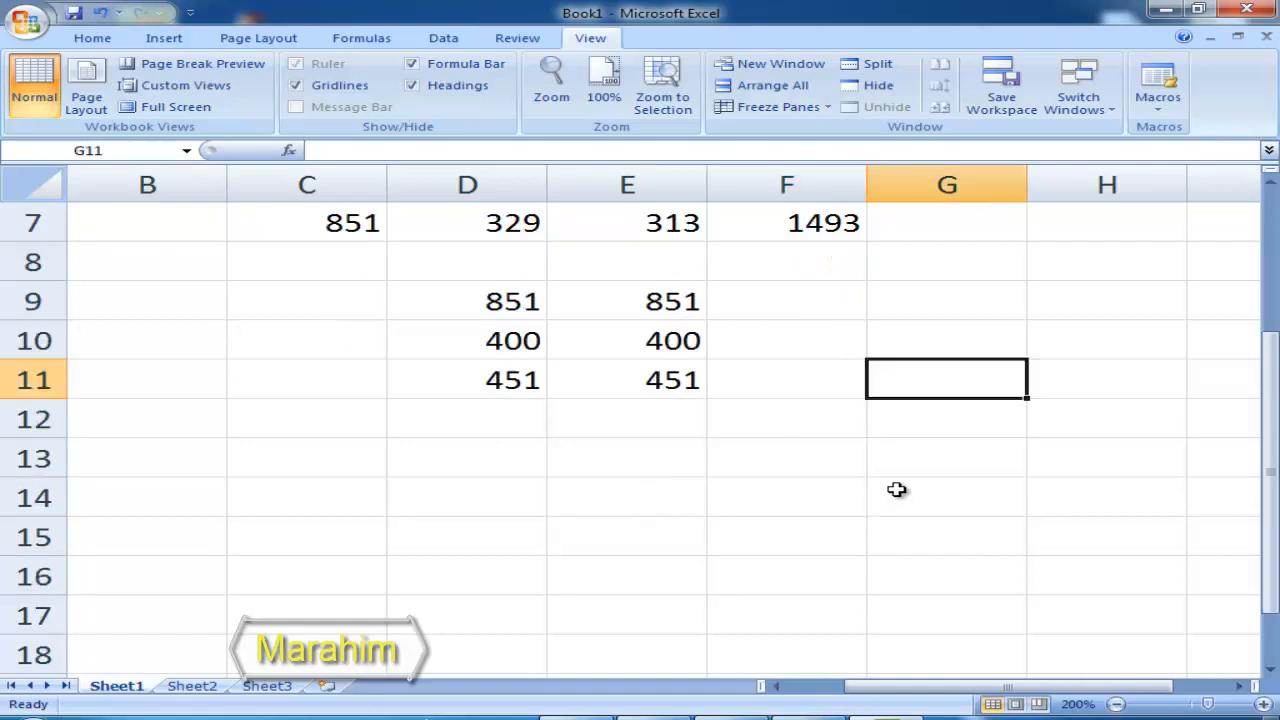
pyautogui.scroll(2, 783, 480)
pyautogui.scroll(-1, 783, 481)
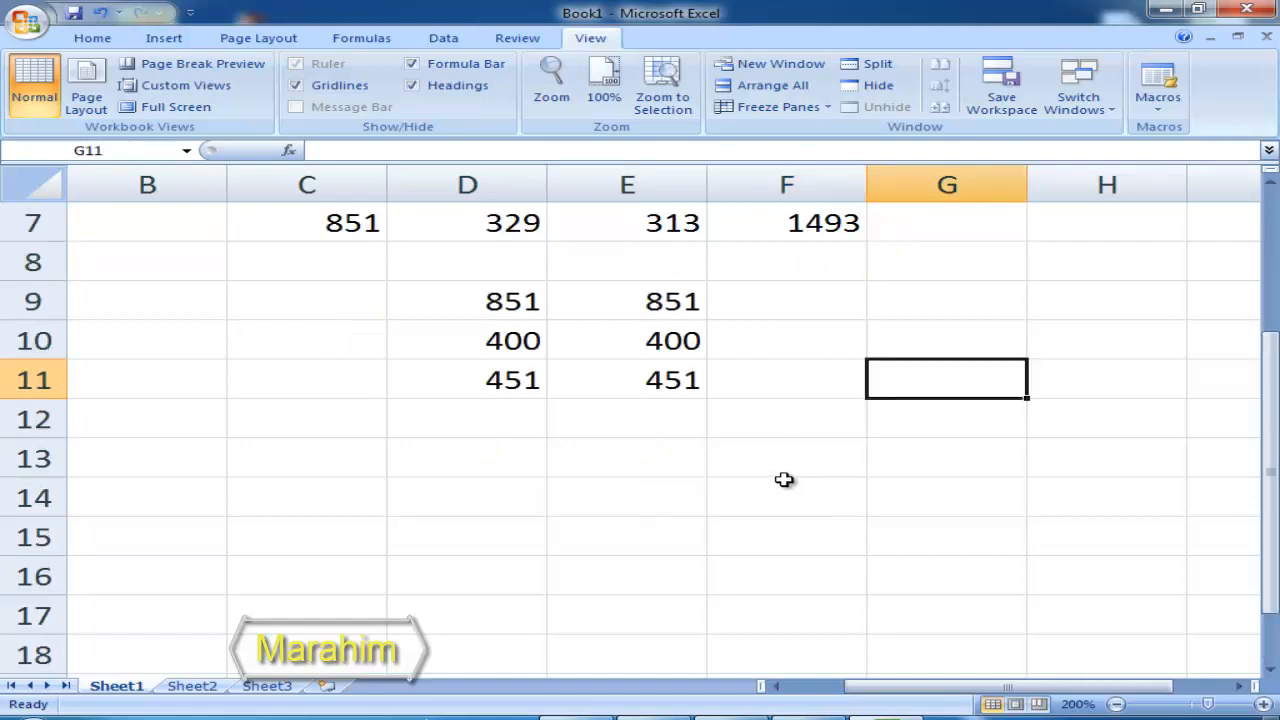
pyautogui.click(523, 463)
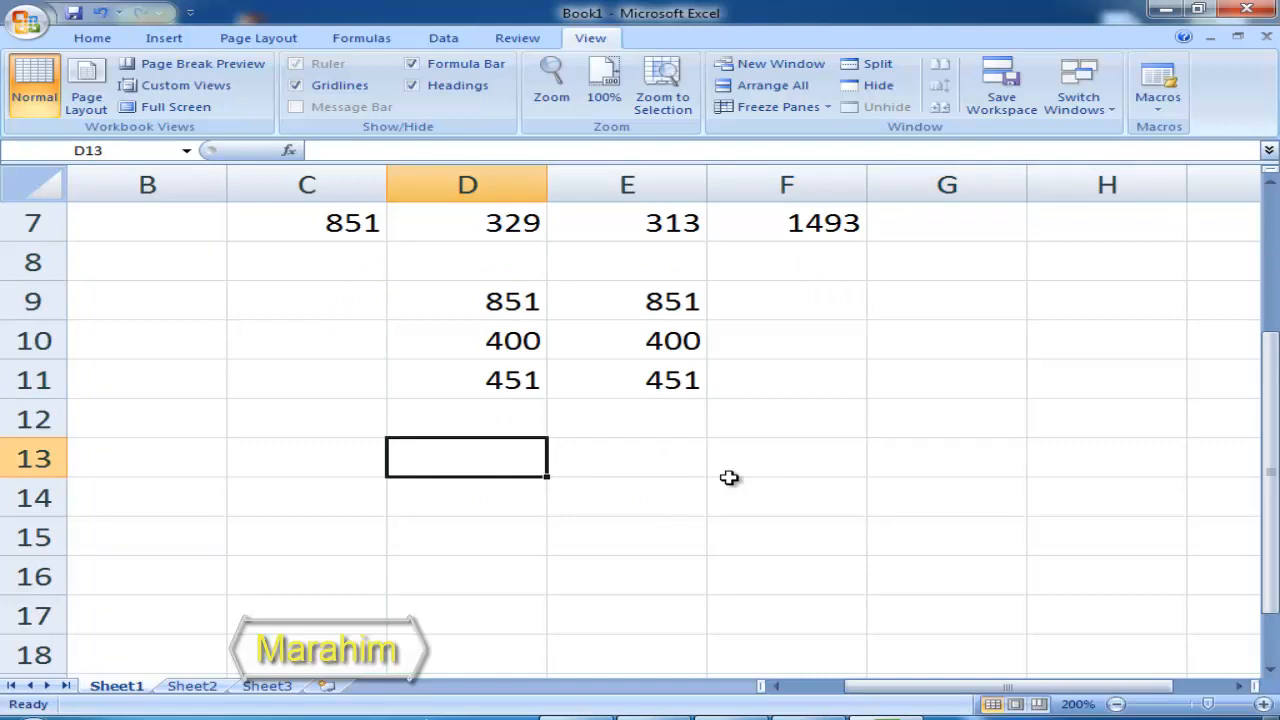
pyautogui.write('50')
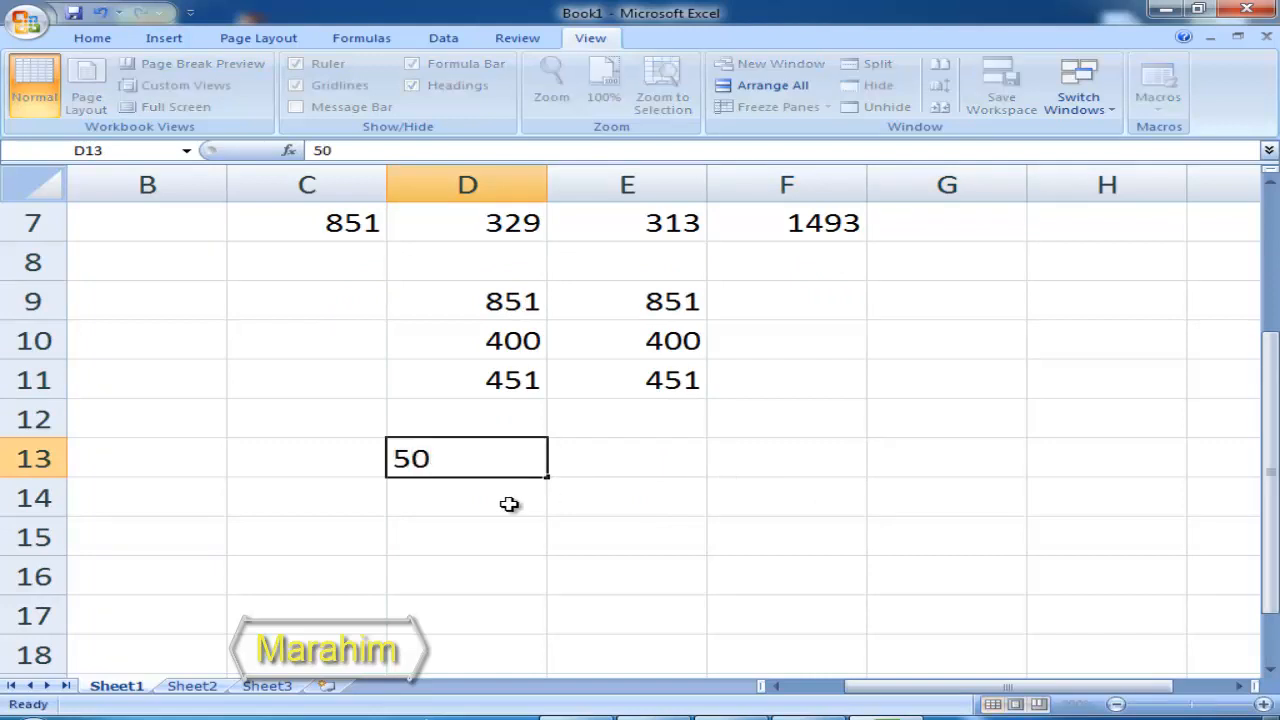
pyautogui.press('Return')
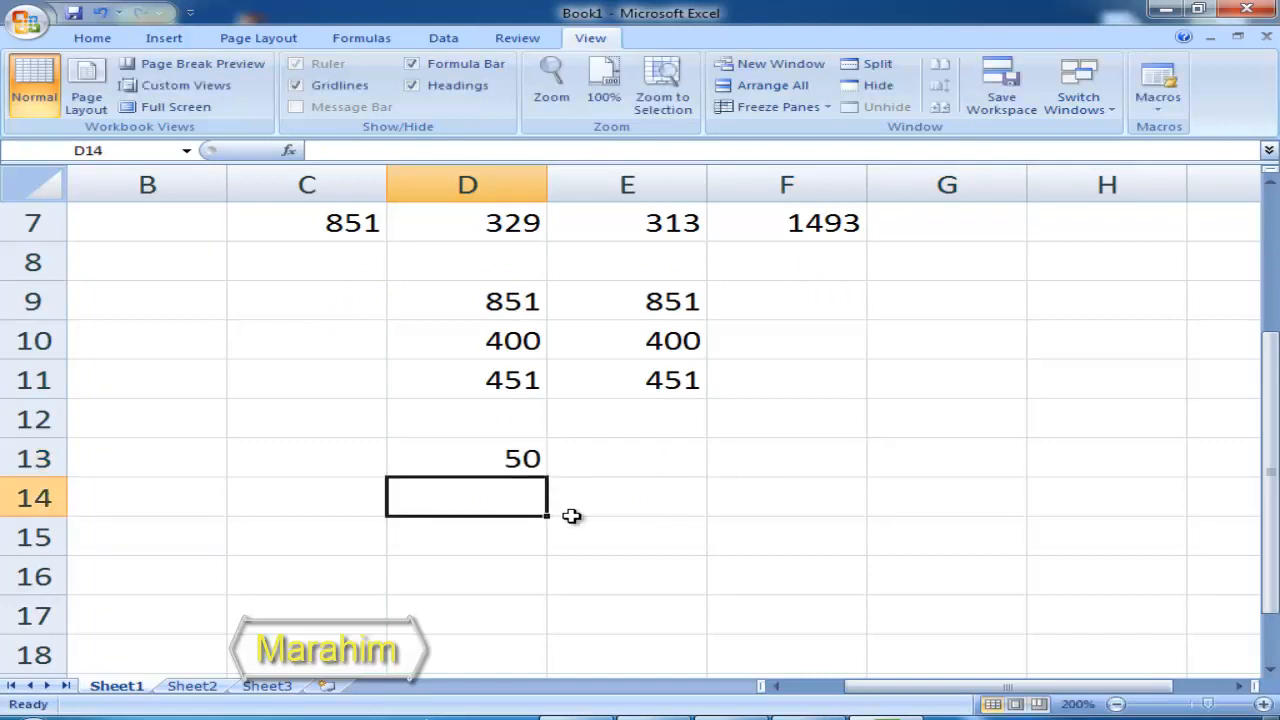
pyautogui.write('5')
pyautogui.press('Return')
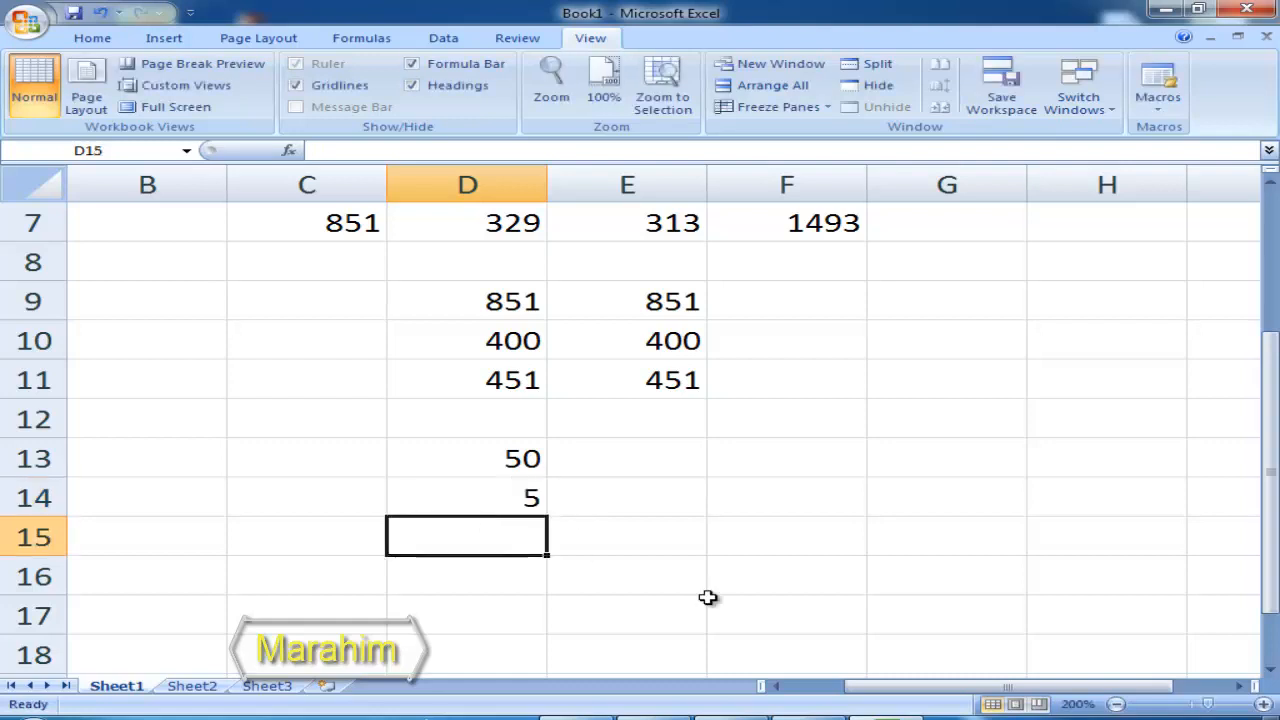
# Enter the multiplication formula =d13*d14 in D15, then check the two source cells and the stored formula.
pyautogui.write('=')
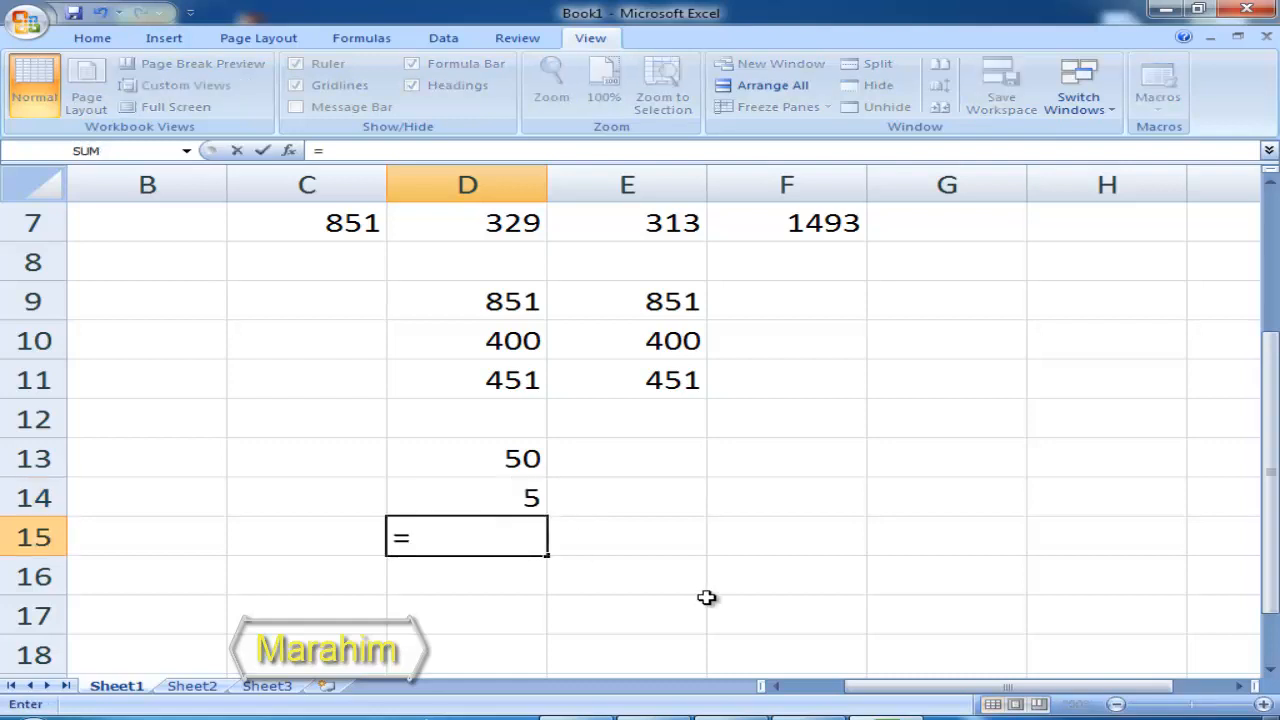
pyautogui.write('d13')
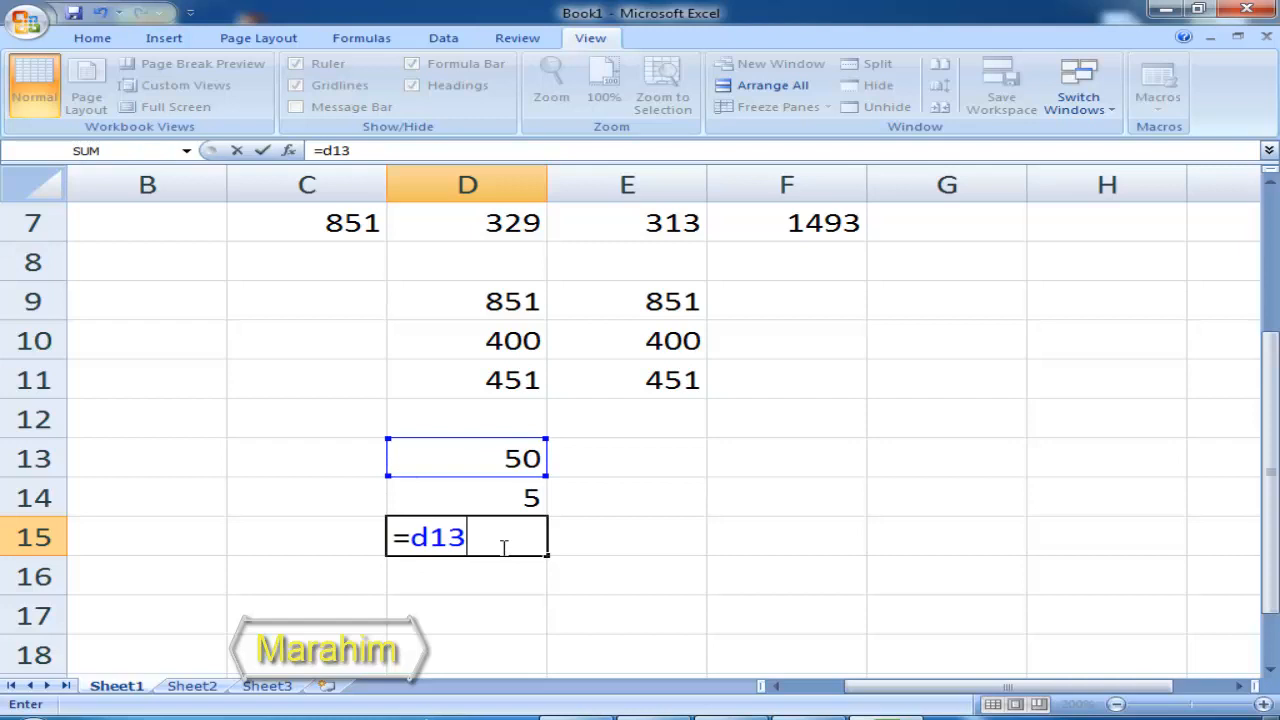
pyautogui.write('..')
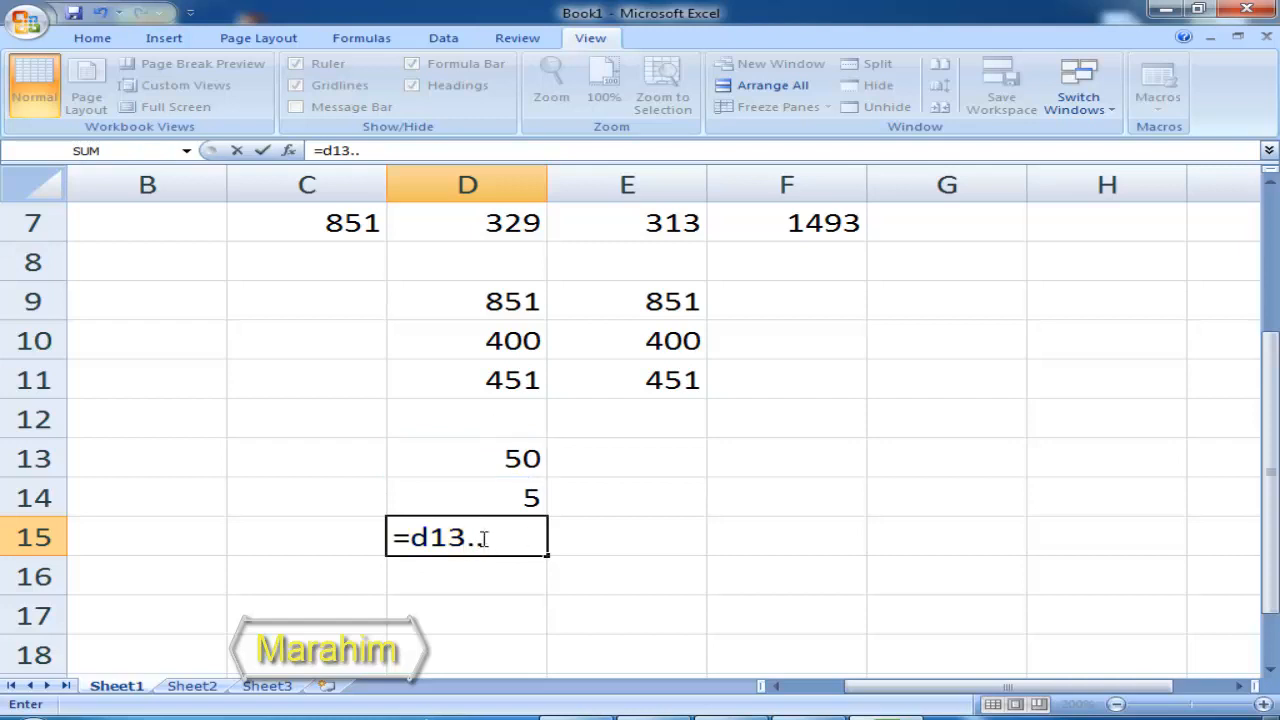
pyautogui.press('BackSpace')
pyautogui.press('BackSpace')
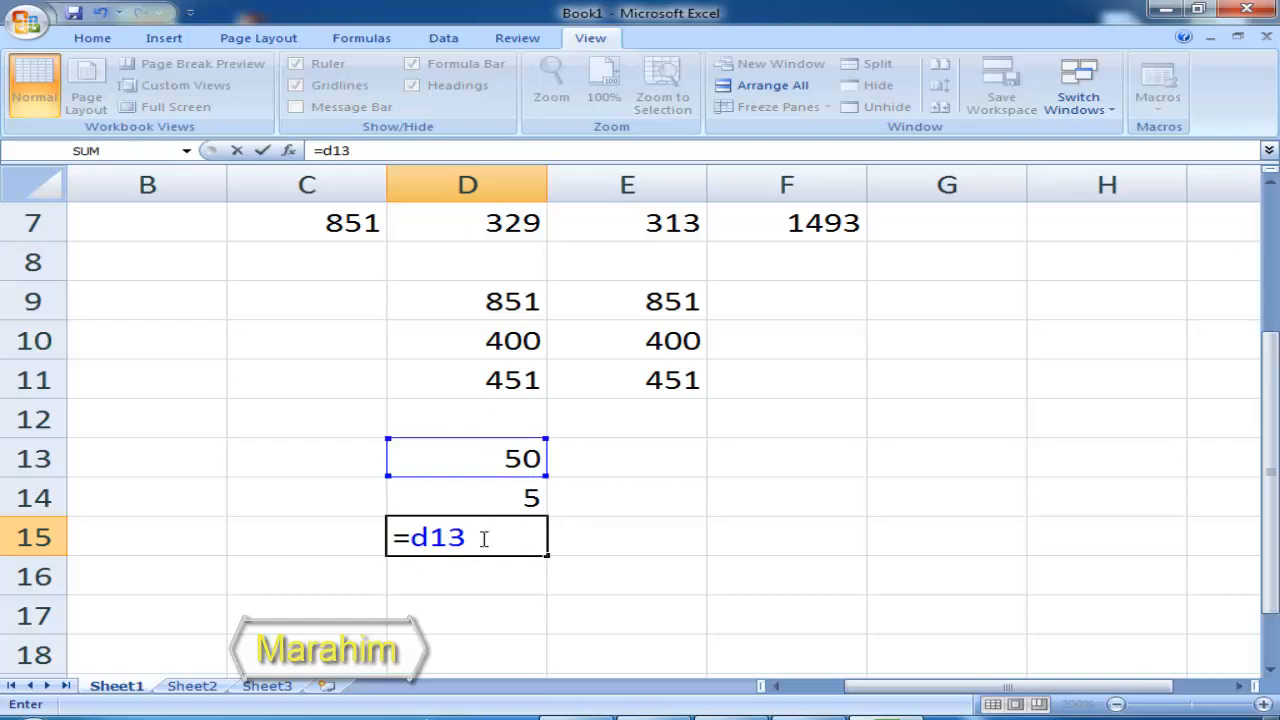
pyautogui.write('*d')
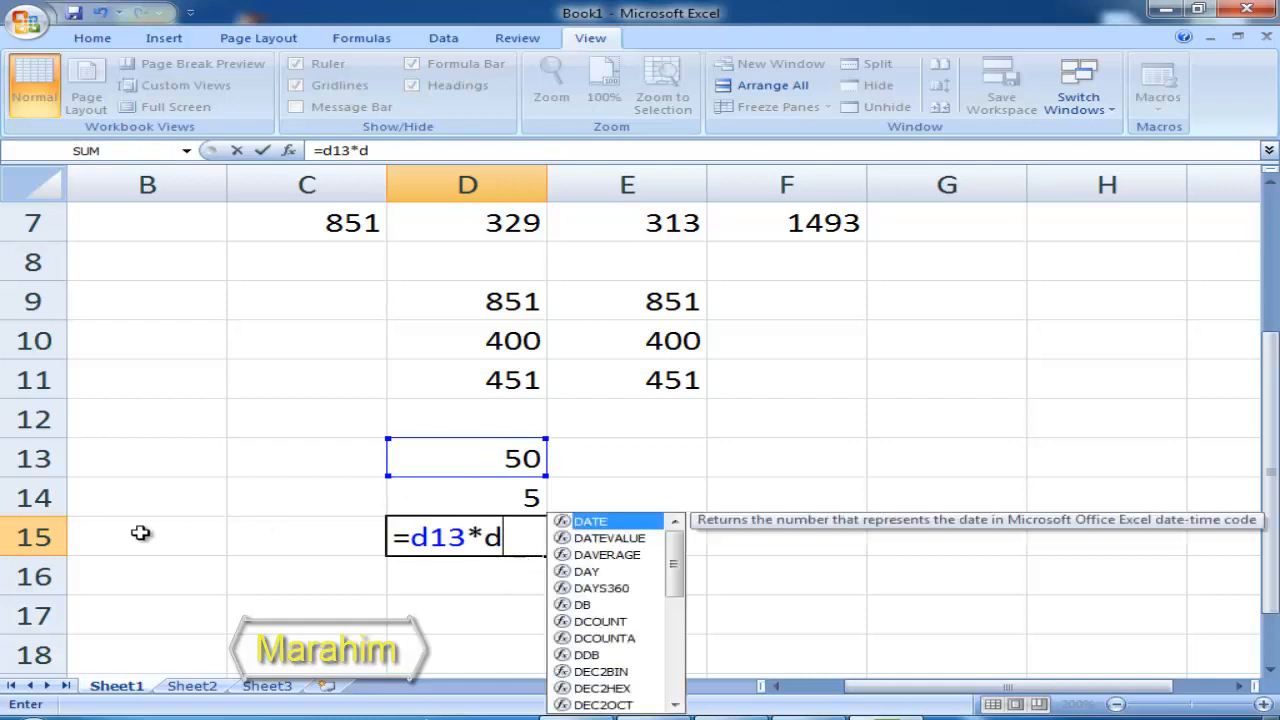
pyautogui.write('14')
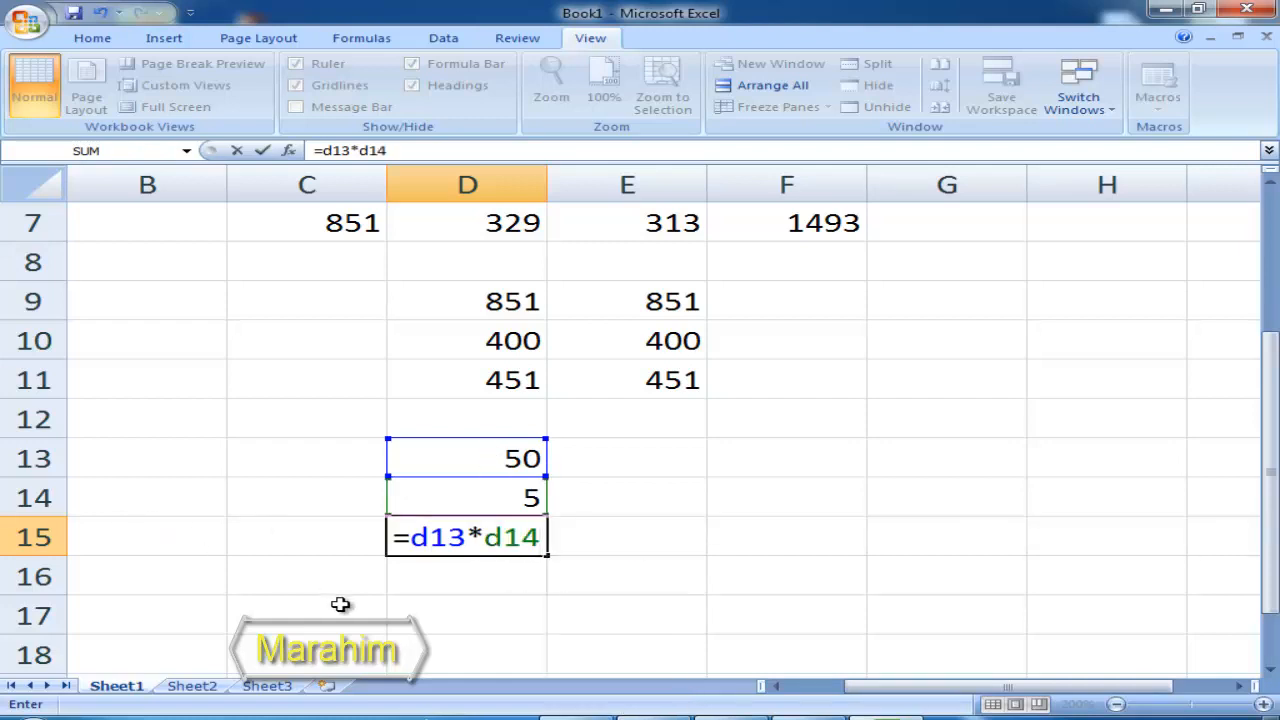
pyautogui.press('Return')
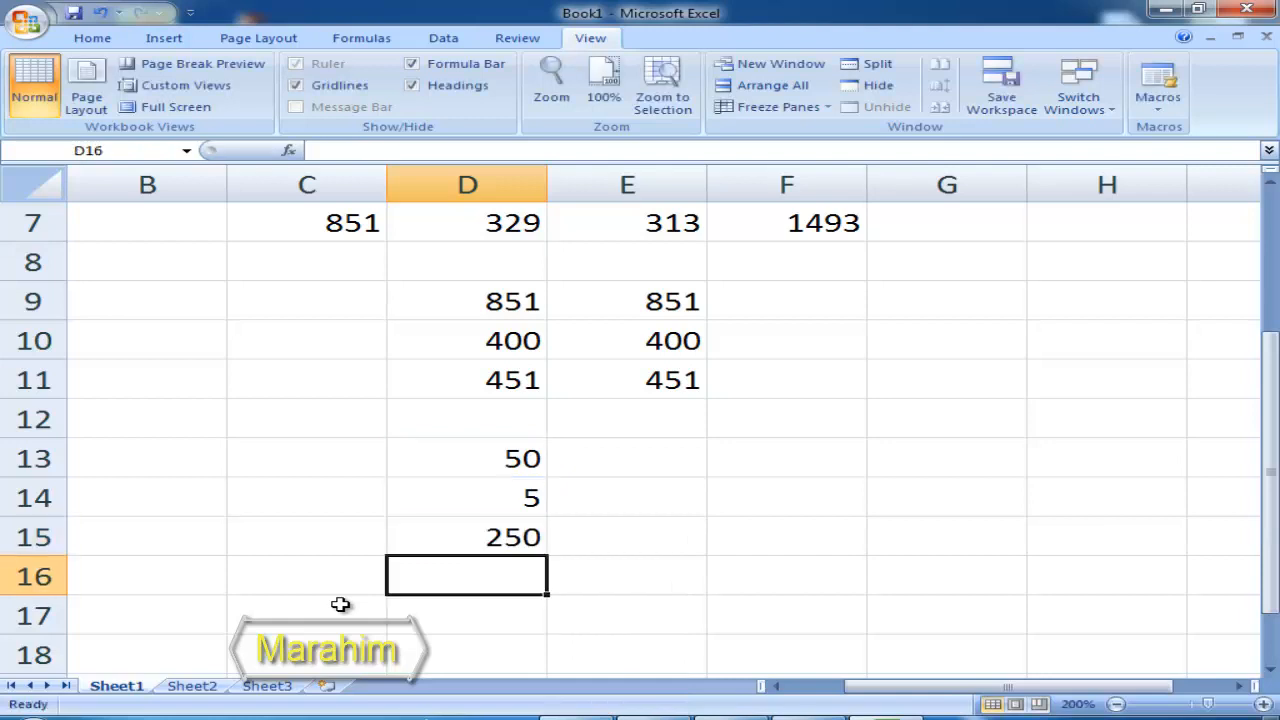
pyautogui.click(502, 474)
pyautogui.click(507, 506)
pyautogui.click(490, 530)
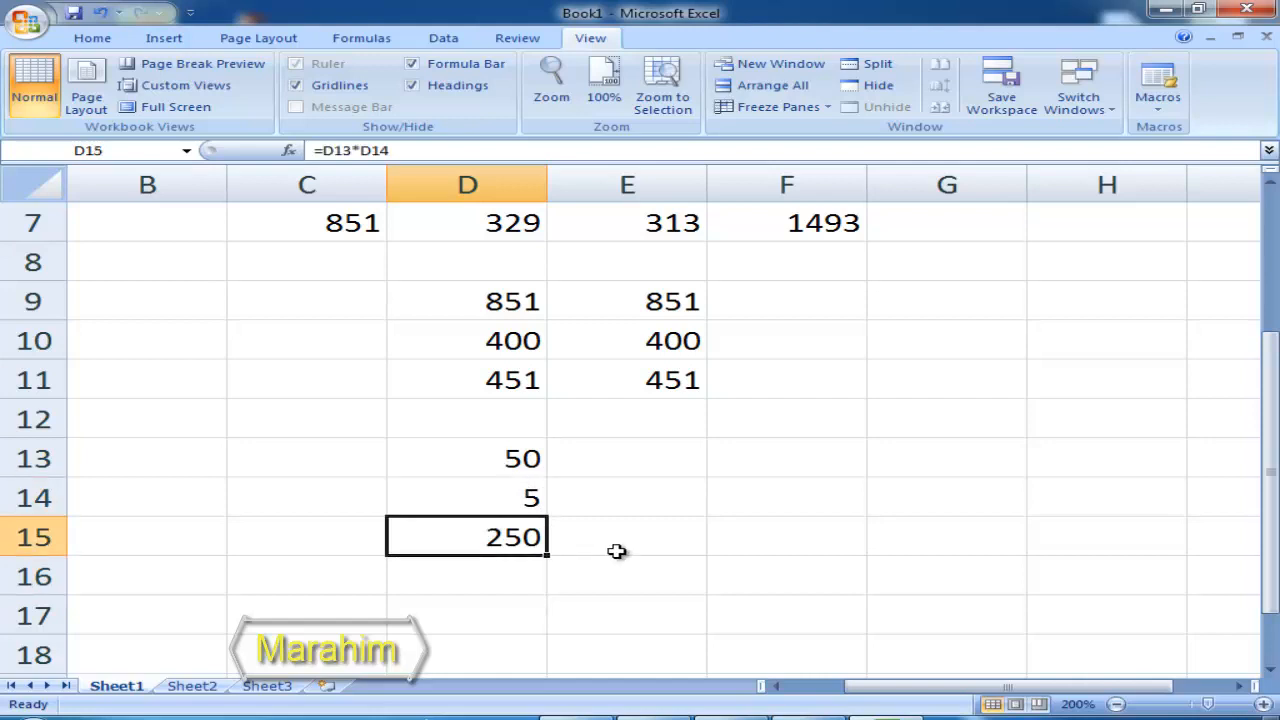
# Re-enter the multiplication formula =d13*d14 in D15 from scratch and check it again.
pyautogui.write('=')
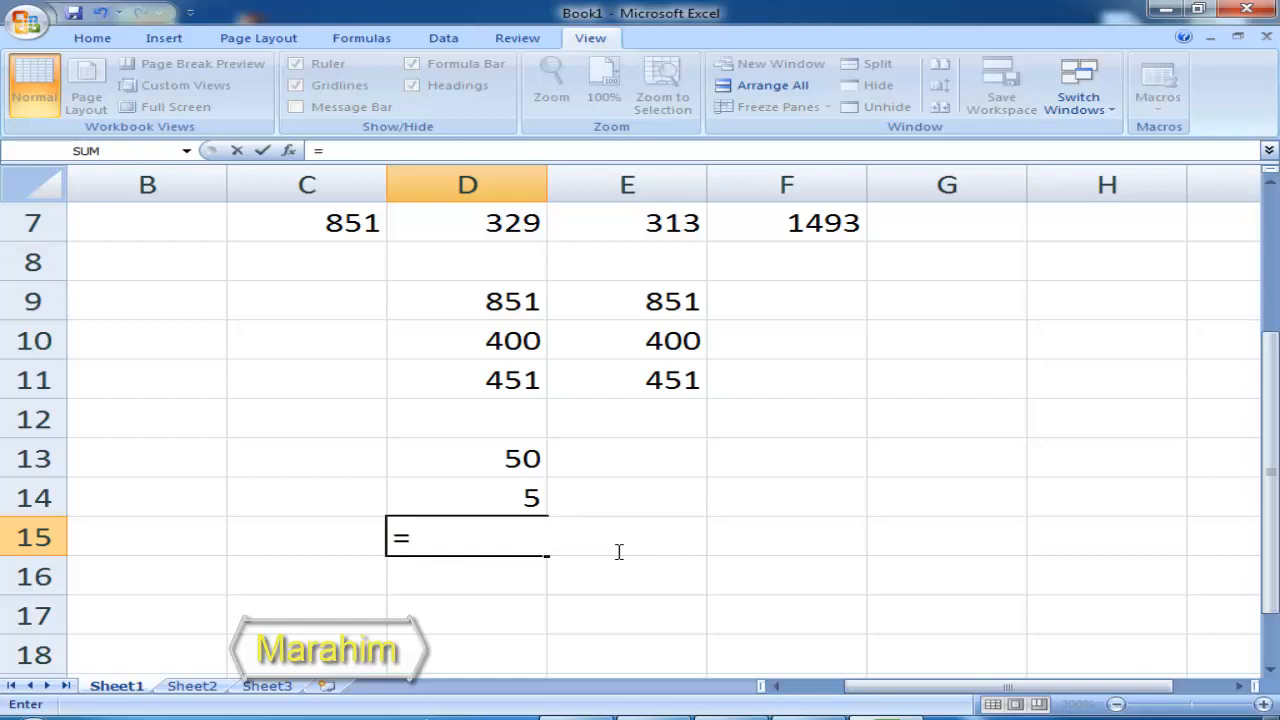
pyautogui.write('d')
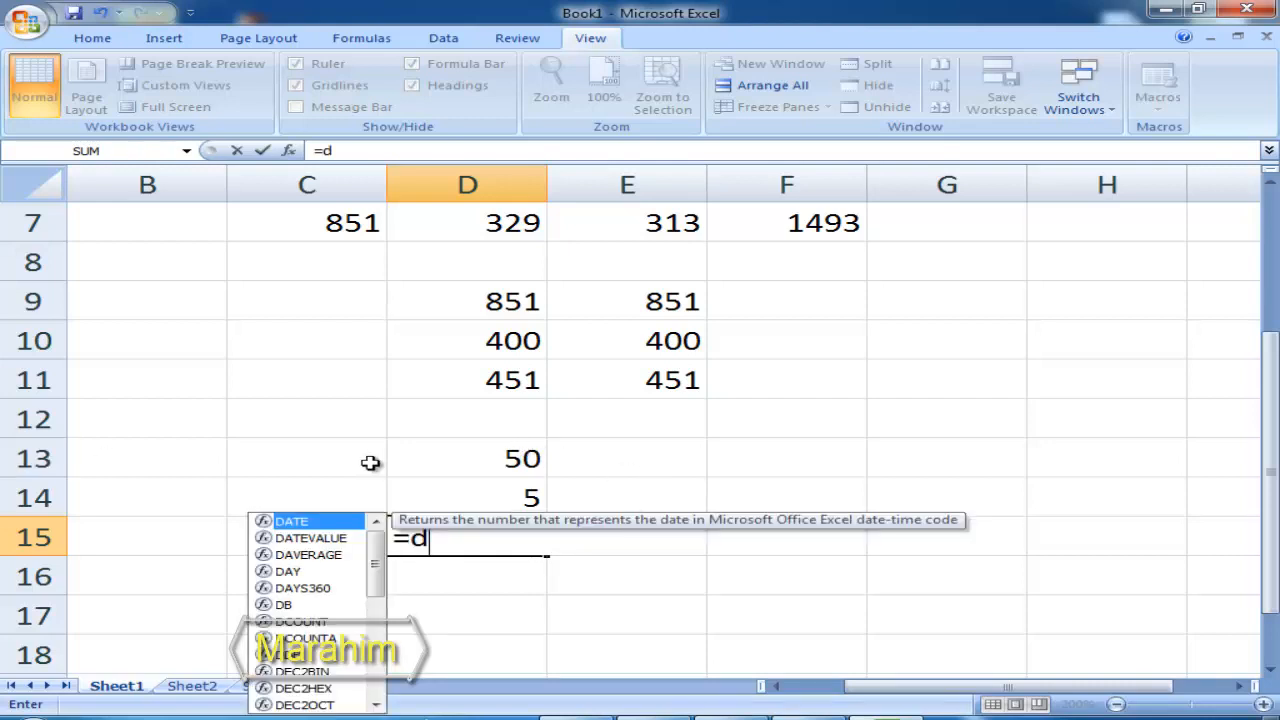
pyautogui.write('13')
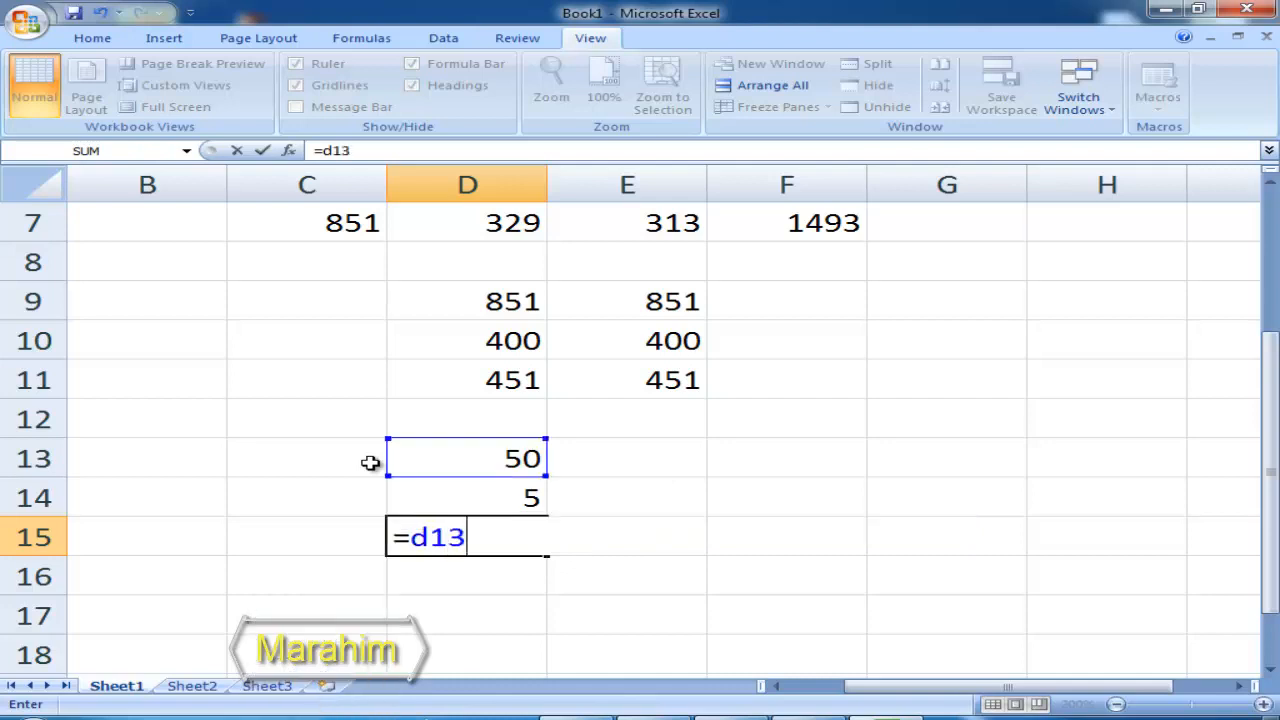
pyautogui.write('*d')
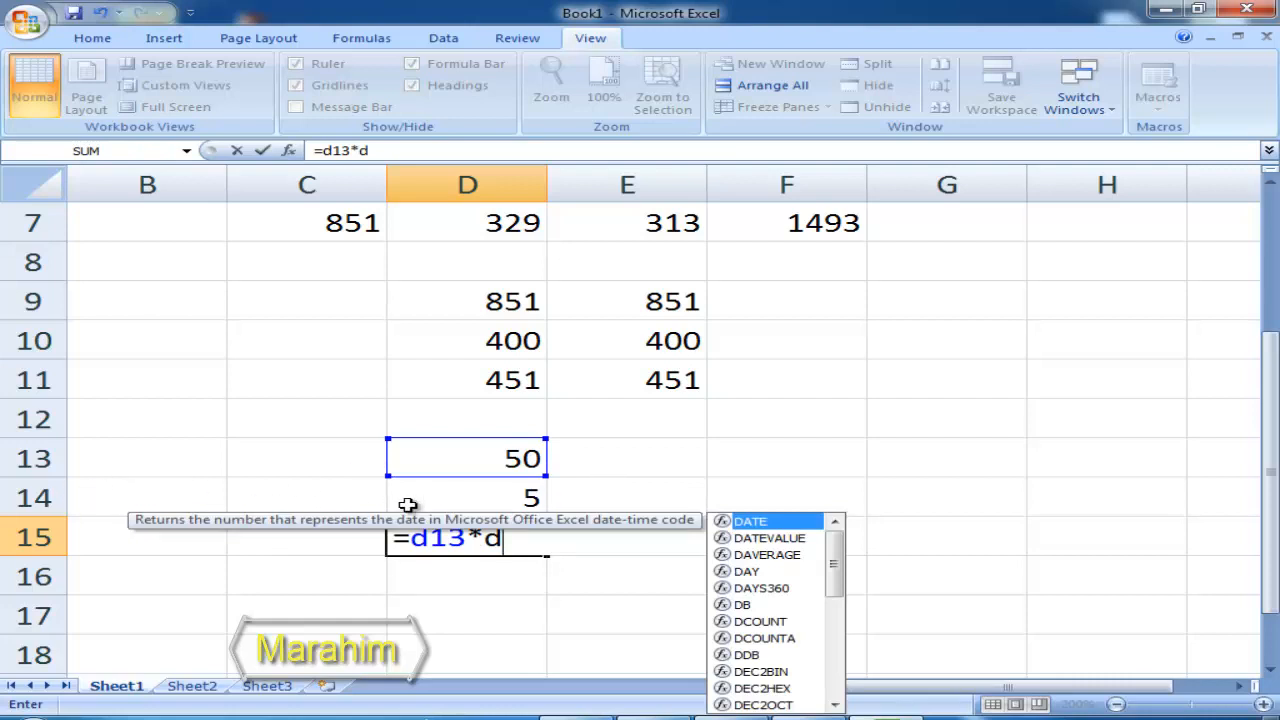
pyautogui.write('14')
pyautogui.press('Return')
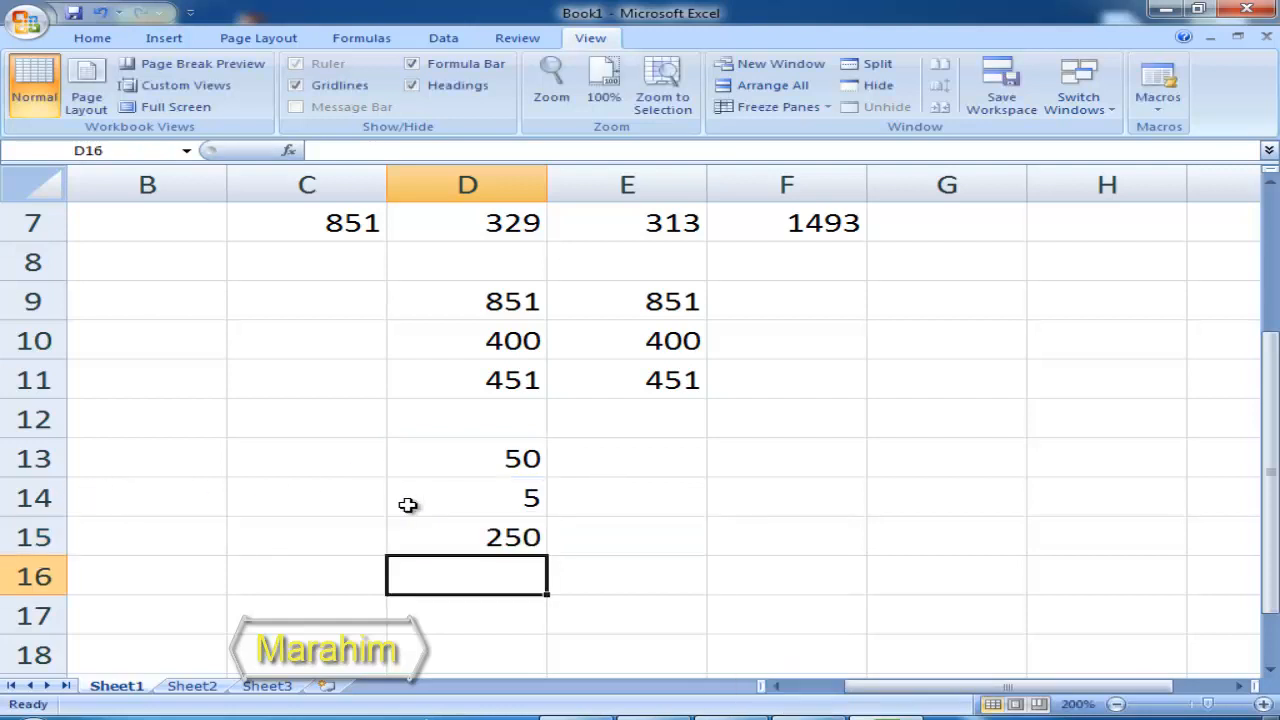
pyautogui.click(420, 530)
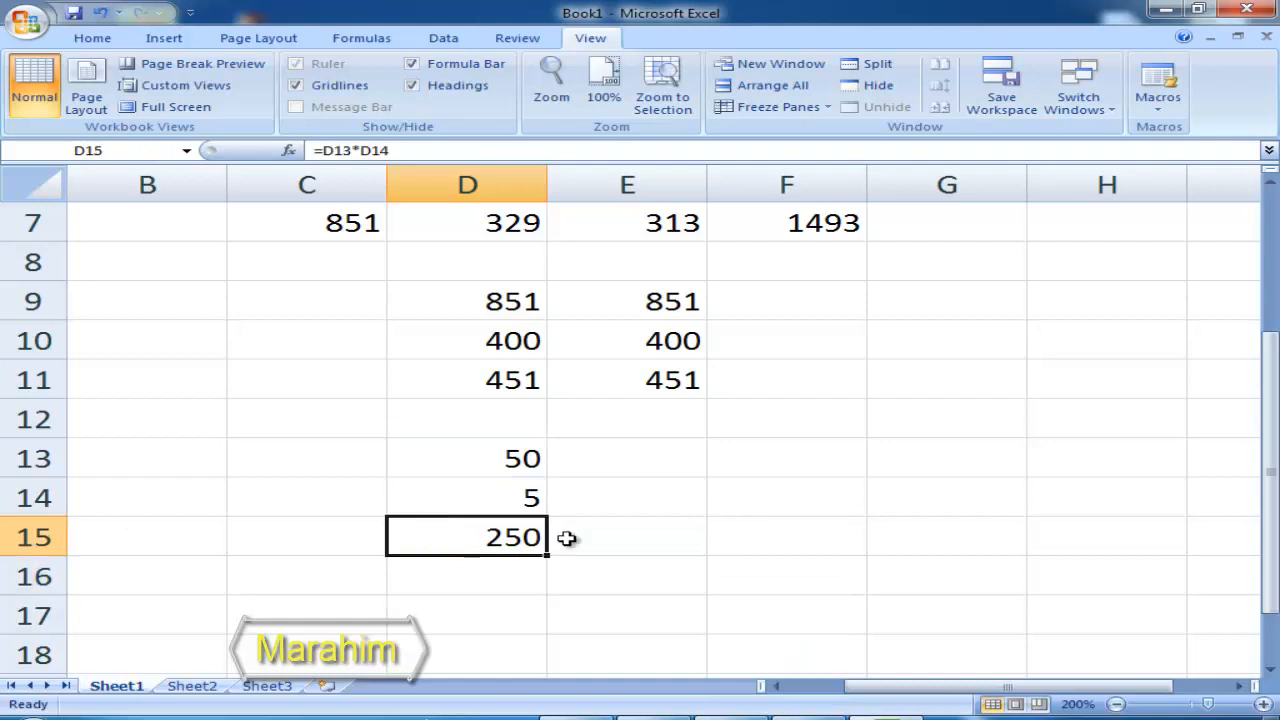
# Enter 50 in E13 and 5 in E14 as a second pair of numbers to multiply.
pyautogui.click(654, 458)
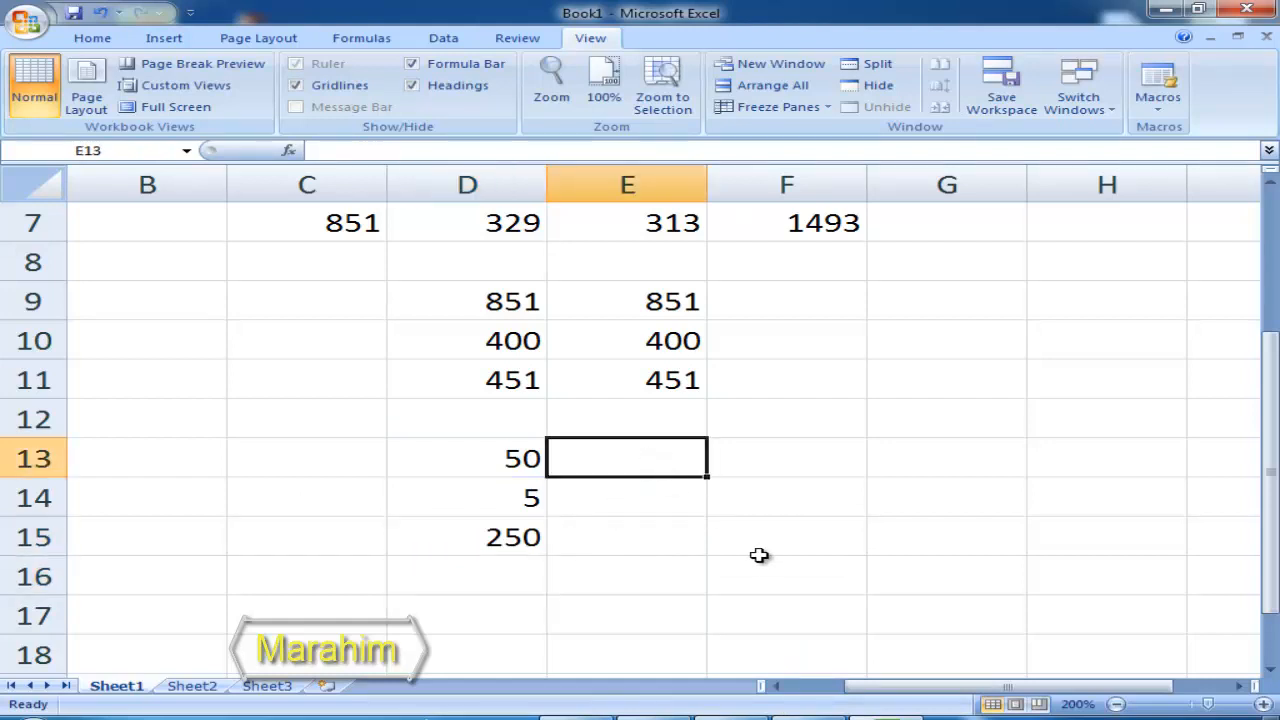
pyautogui.write('50')
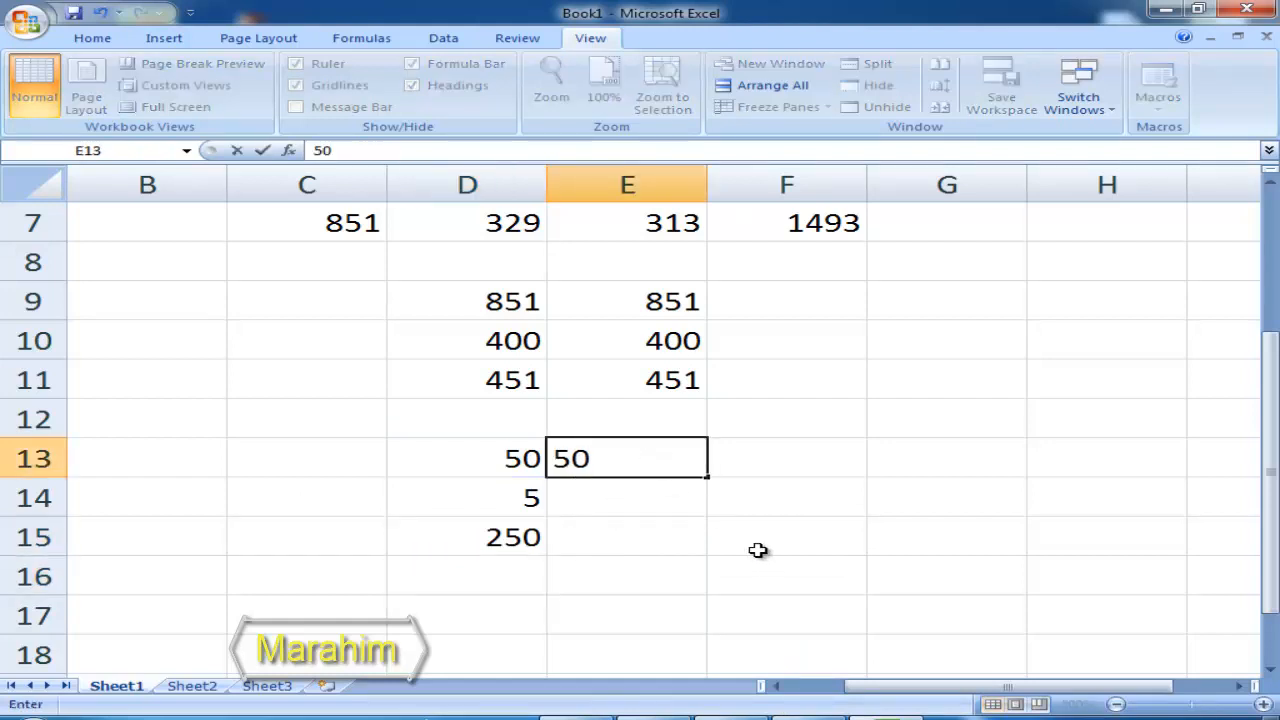
pyautogui.click(677, 497)
pyautogui.write('5')
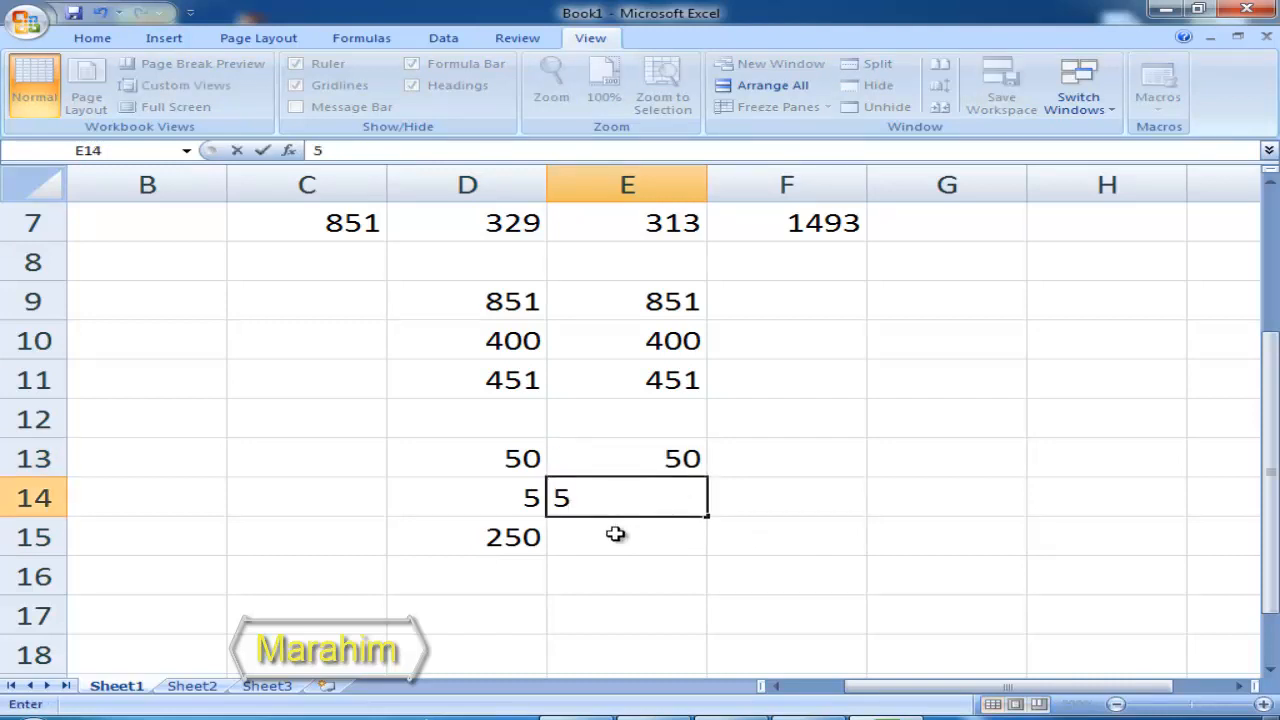
pyautogui.press('Return')
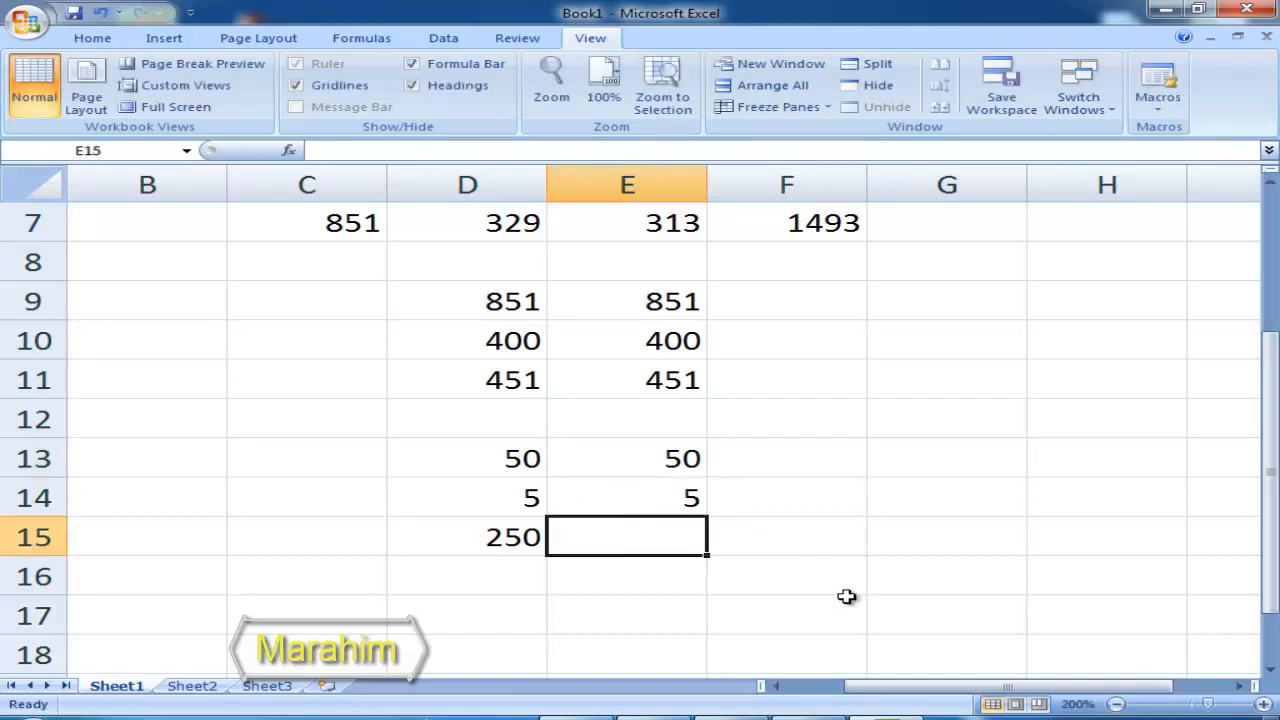
# Enter the multiplication =50*5 with literal numbers in E15 and compare its formula with those in D15 and D11.
pyautogui.write('=50')
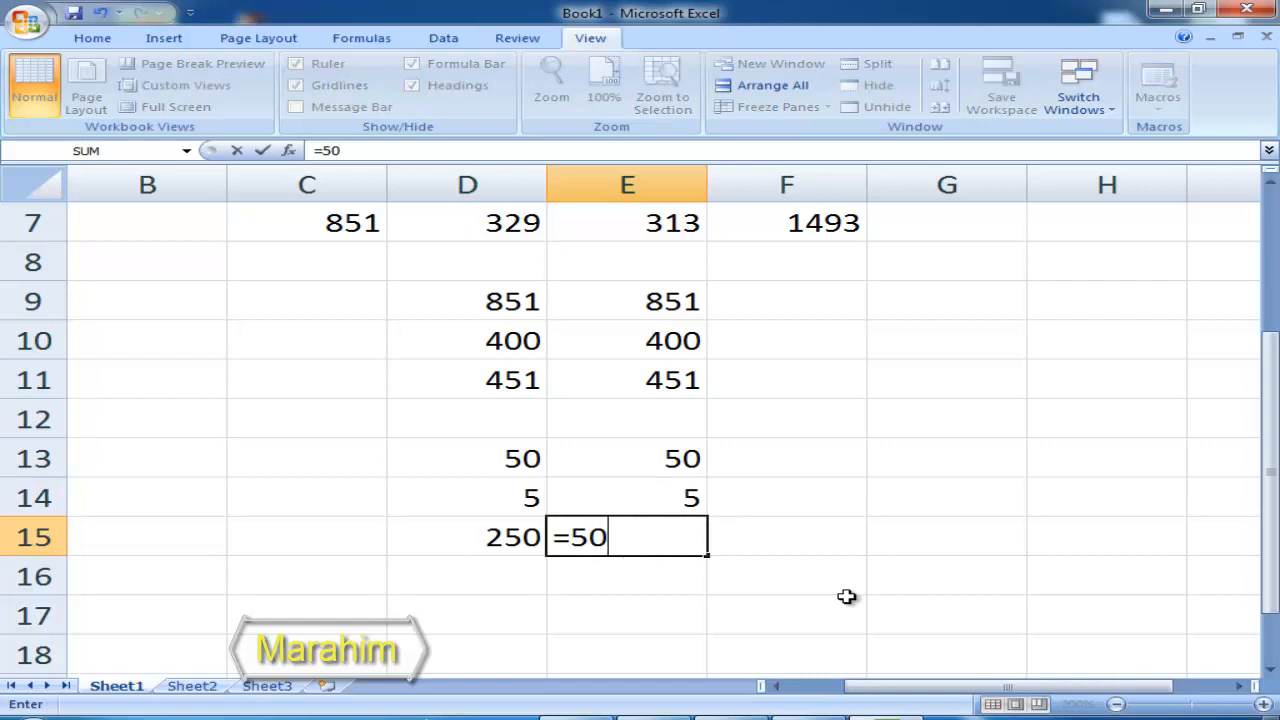
pyautogui.write('*5')
pyautogui.press('Return')
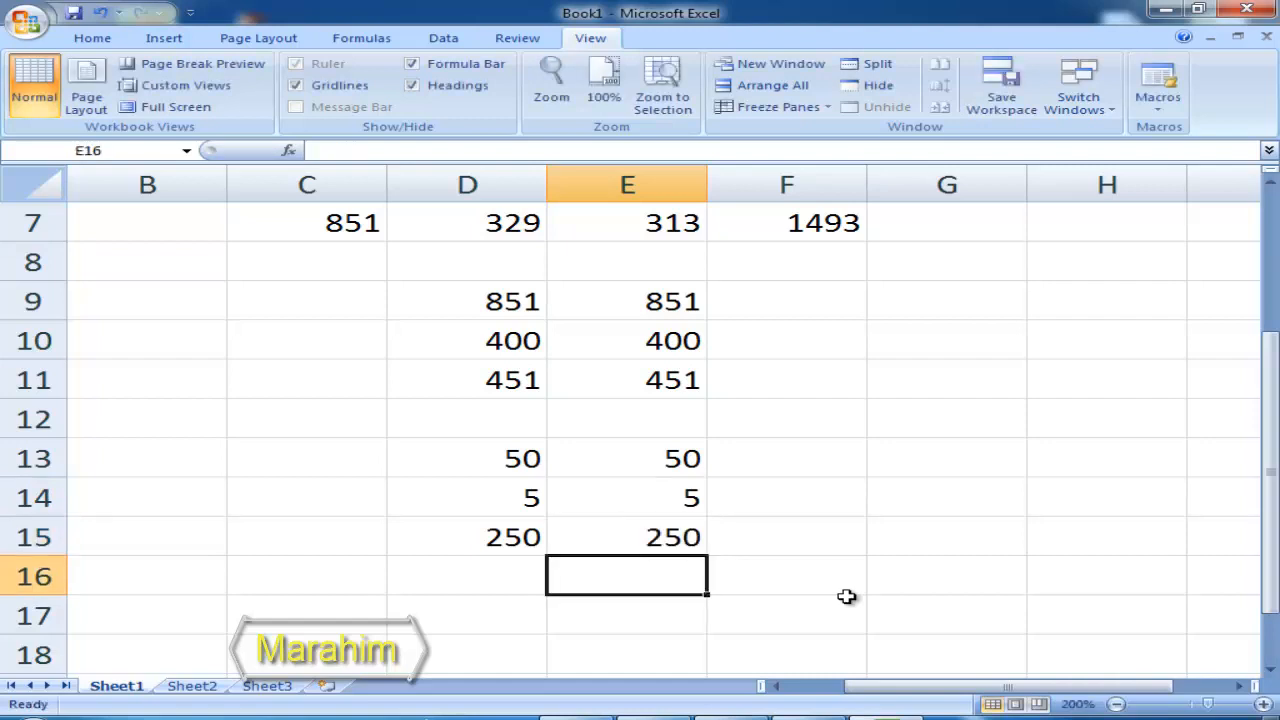
pyautogui.click(632, 540)
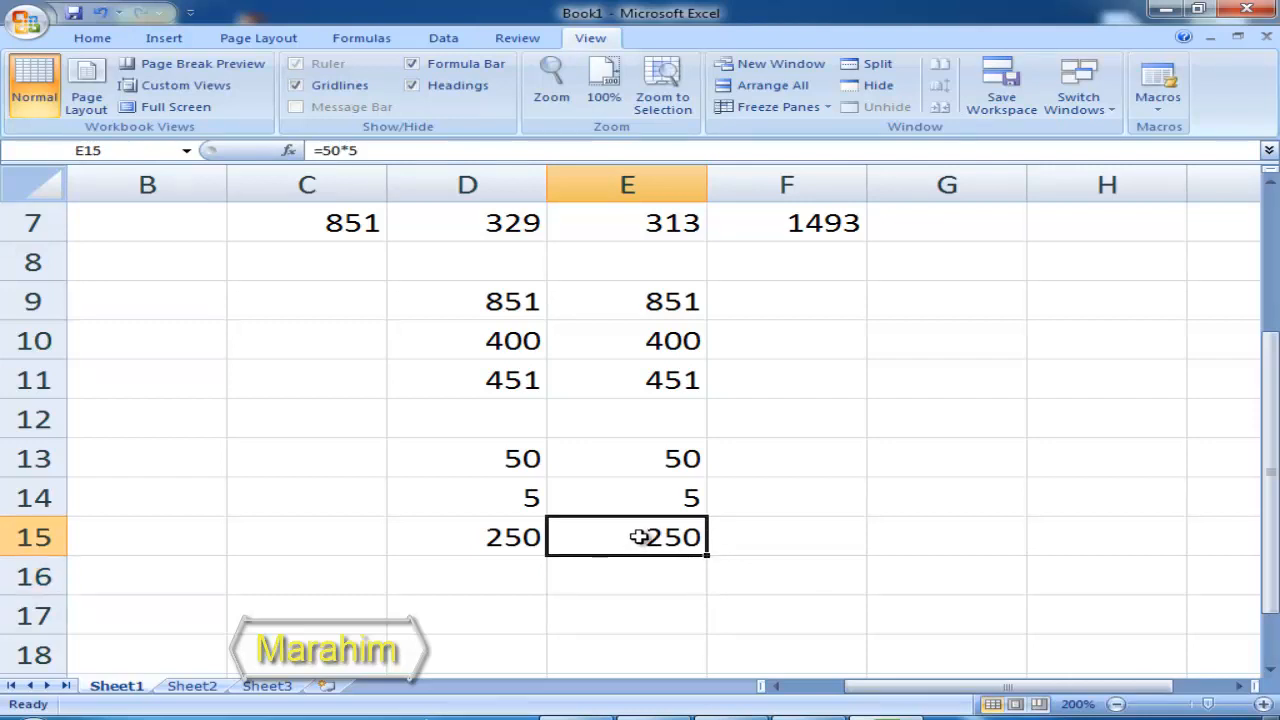
pyautogui.click(500, 534)
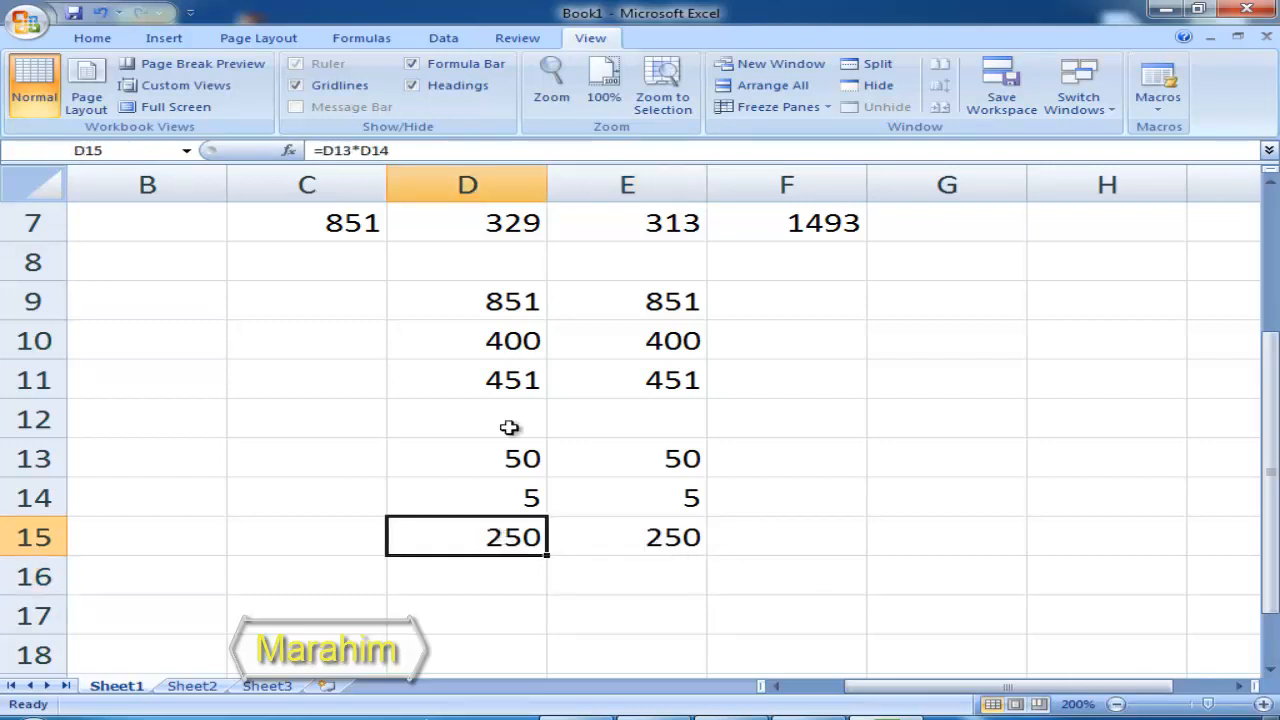
pyautogui.click(482, 374)
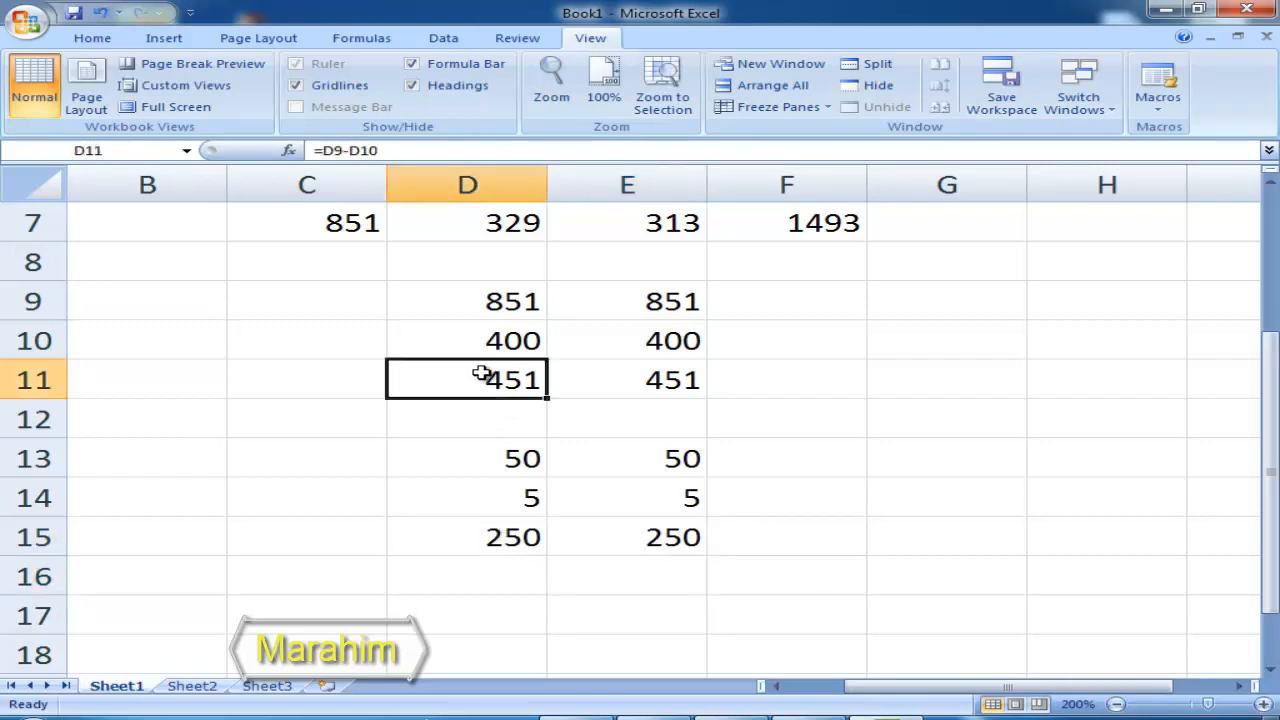
# Set D13 to 60, then check the multiplication formula and its result in D15.
pyautogui.click(509, 458)
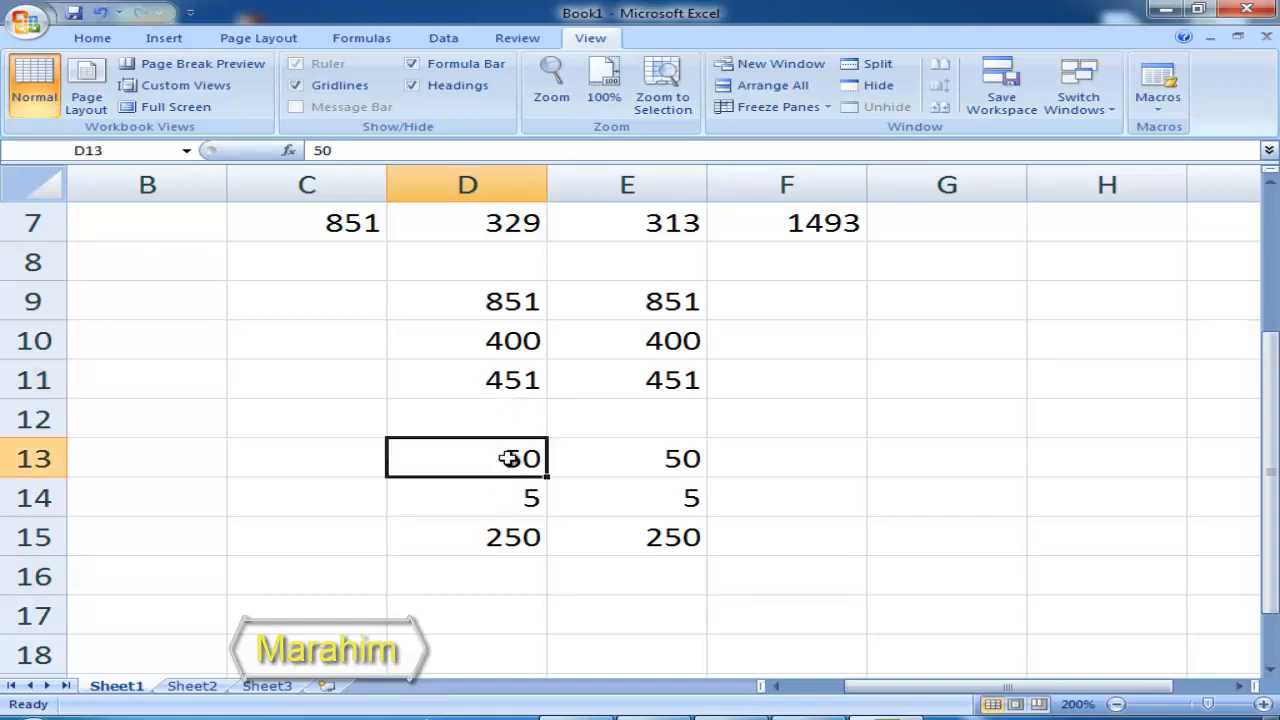
pyautogui.click(510, 492)
pyautogui.click(507, 457)
pyautogui.click(505, 540)
pyautogui.click(502, 455)
pyautogui.click(323, 150)
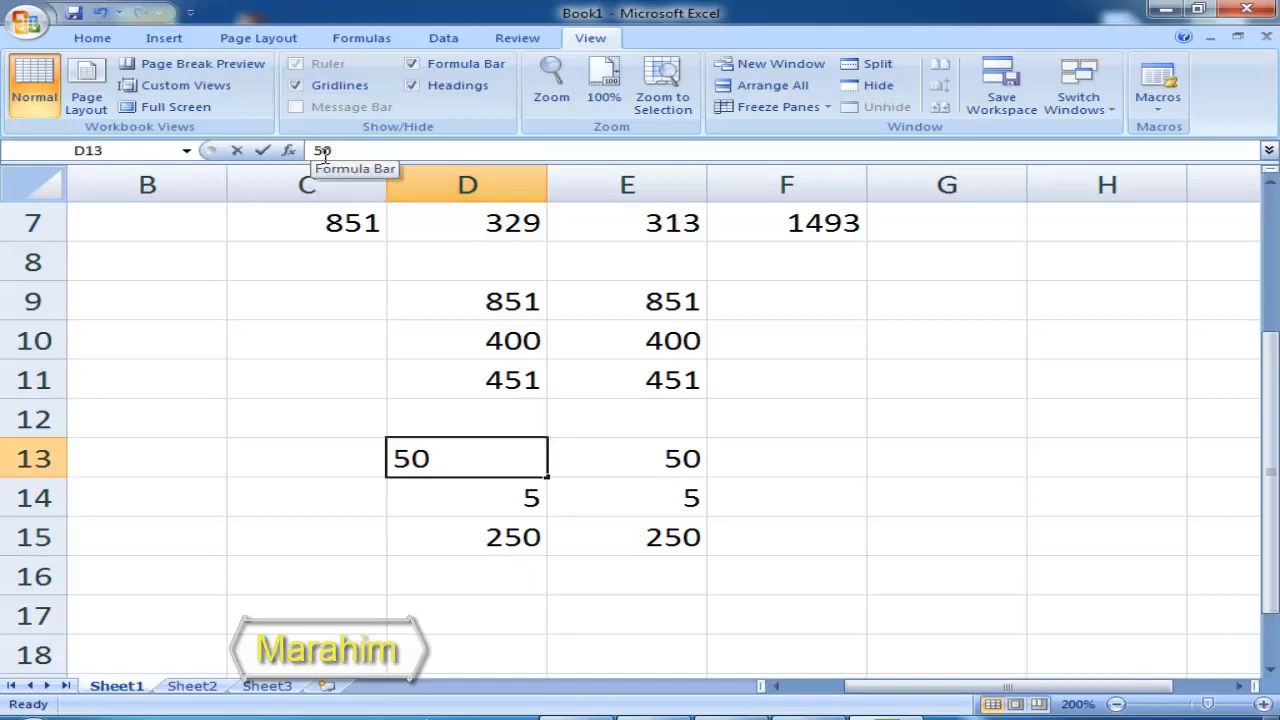
pyautogui.click(323, 150)
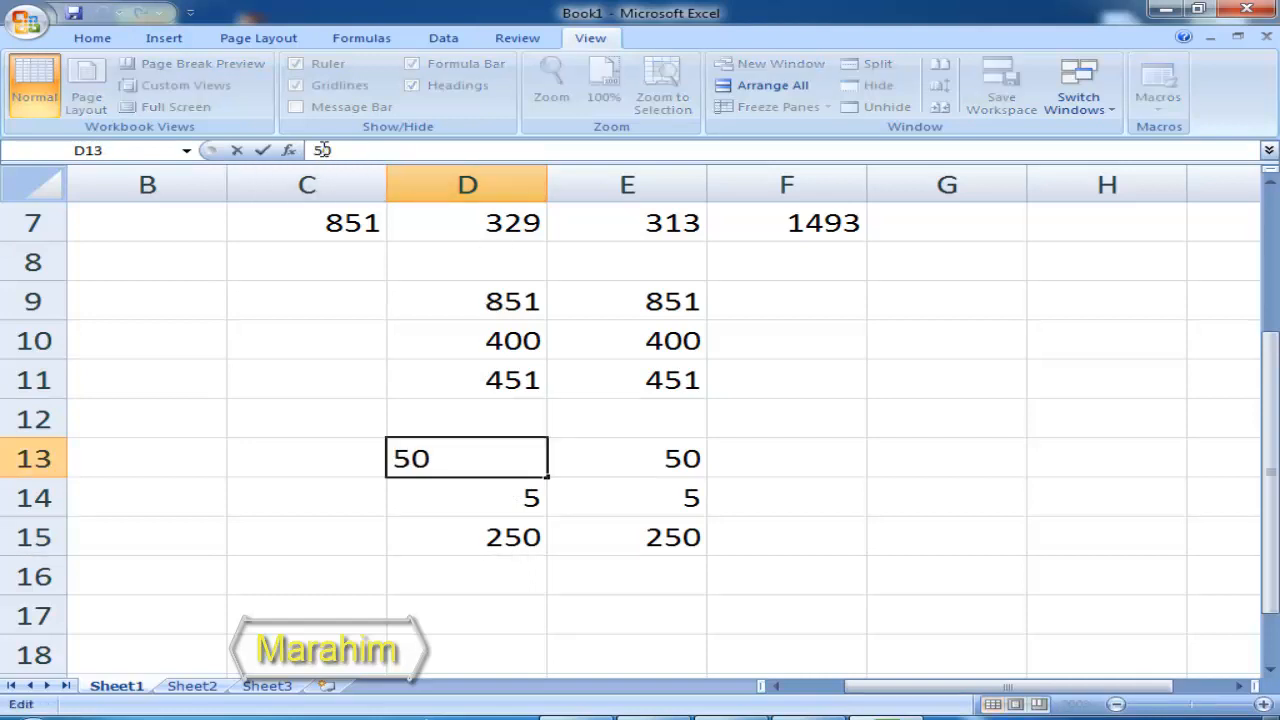
pyautogui.press('BackSpace')
pyautogui.write('6')
pyautogui.click(458, 598)
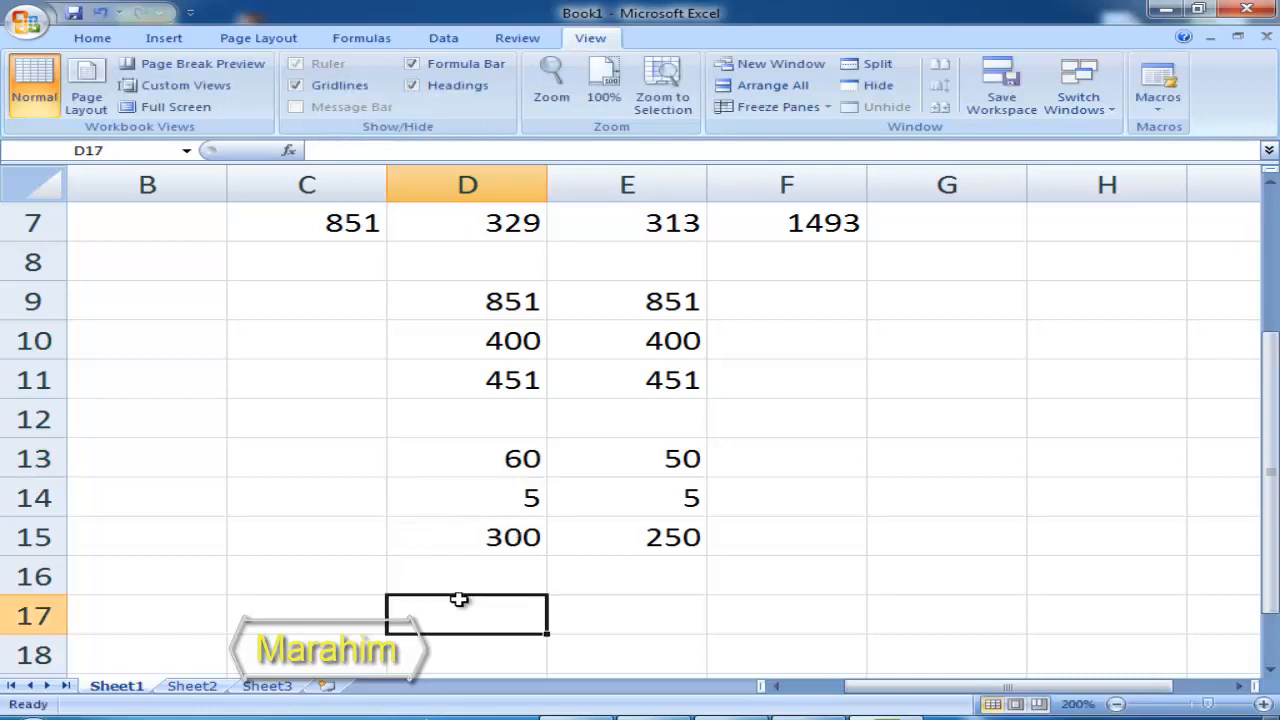
pyautogui.click(476, 540)
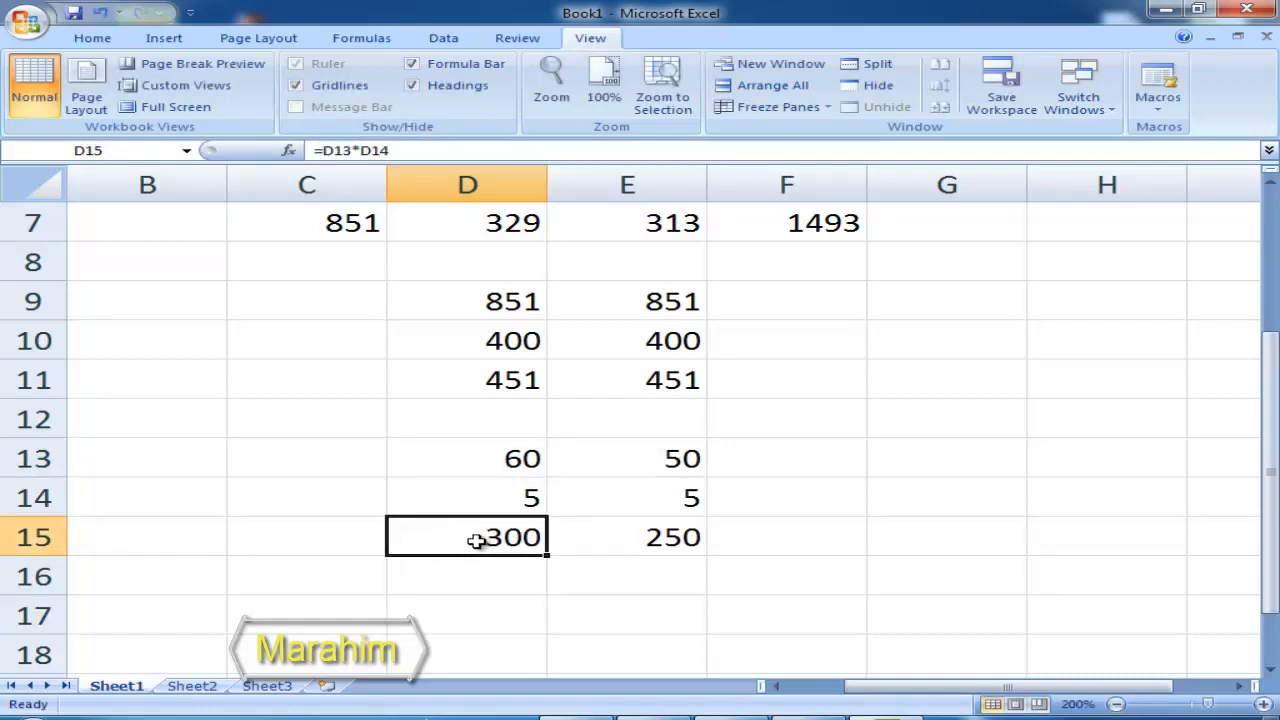
# Set E13 to 60, then compare the literal-number multiplication in E15 with the cell-reference formula in D15.
pyautogui.click(660, 460)
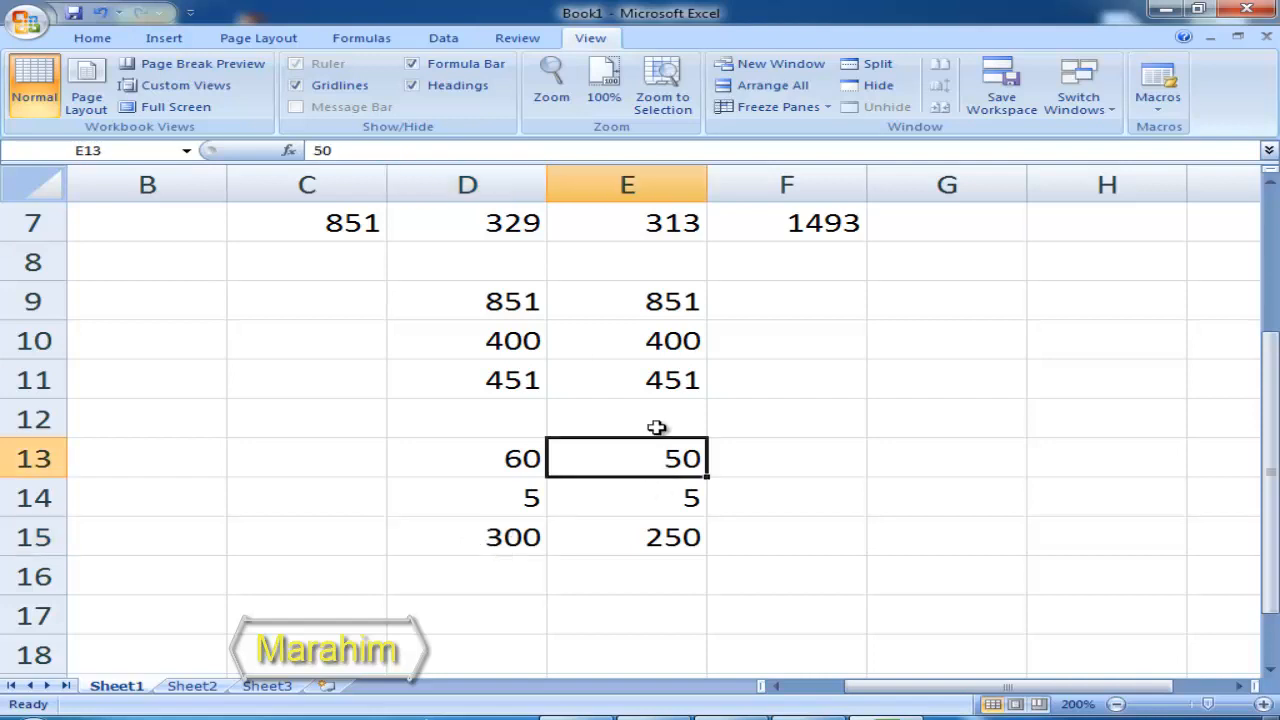
pyautogui.moveTo(323, 150); pyautogui.dragTo(315, 151)
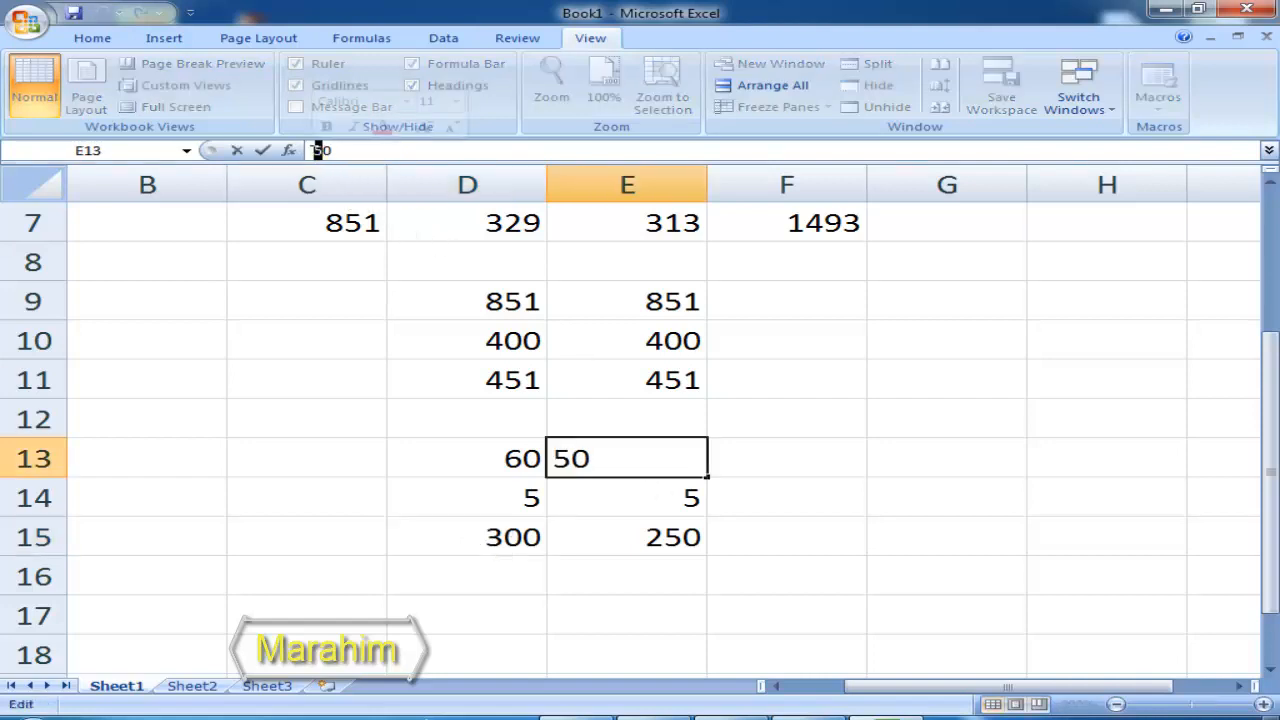
pyautogui.write('6')
pyautogui.click(848, 434)
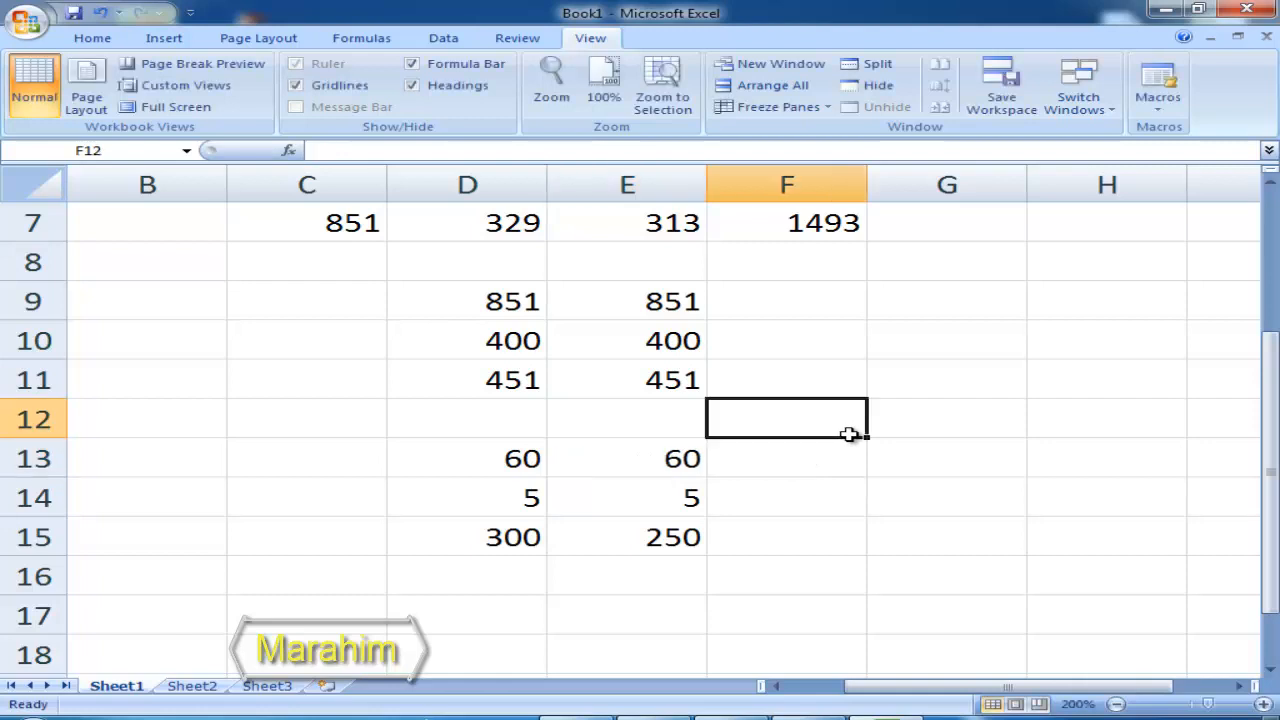
pyautogui.click(693, 537)
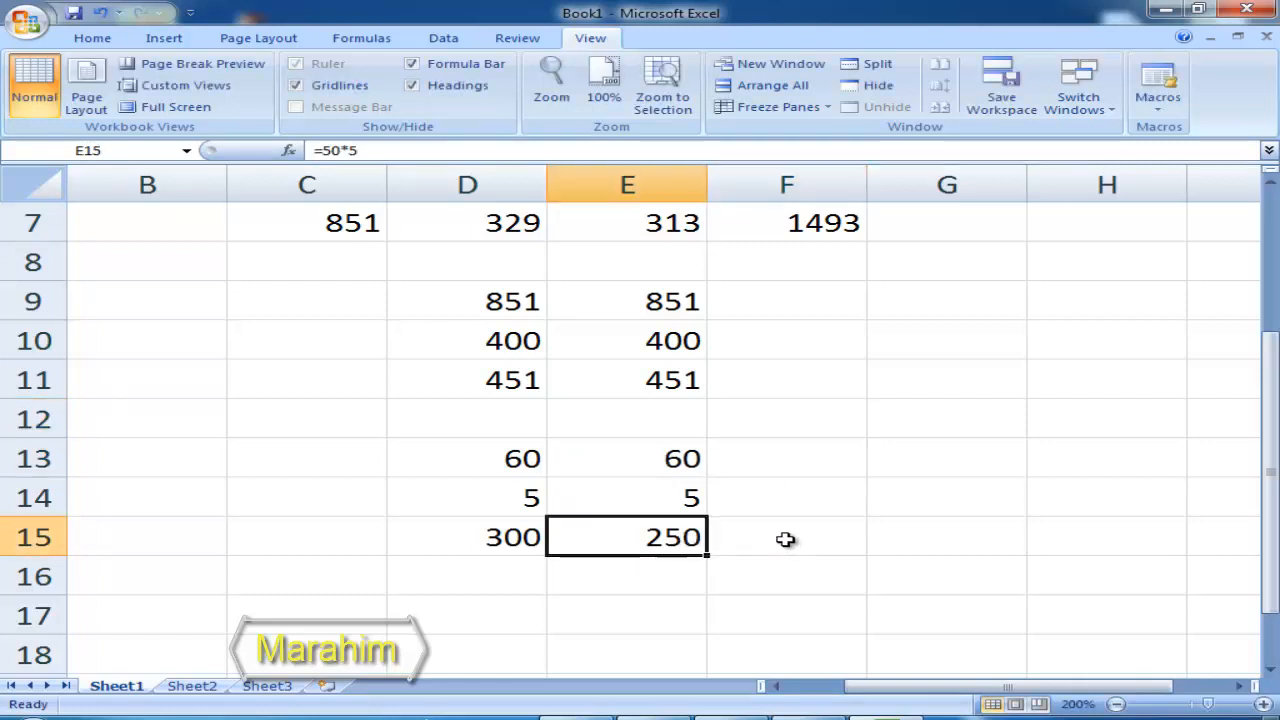
pyautogui.click(493, 536)
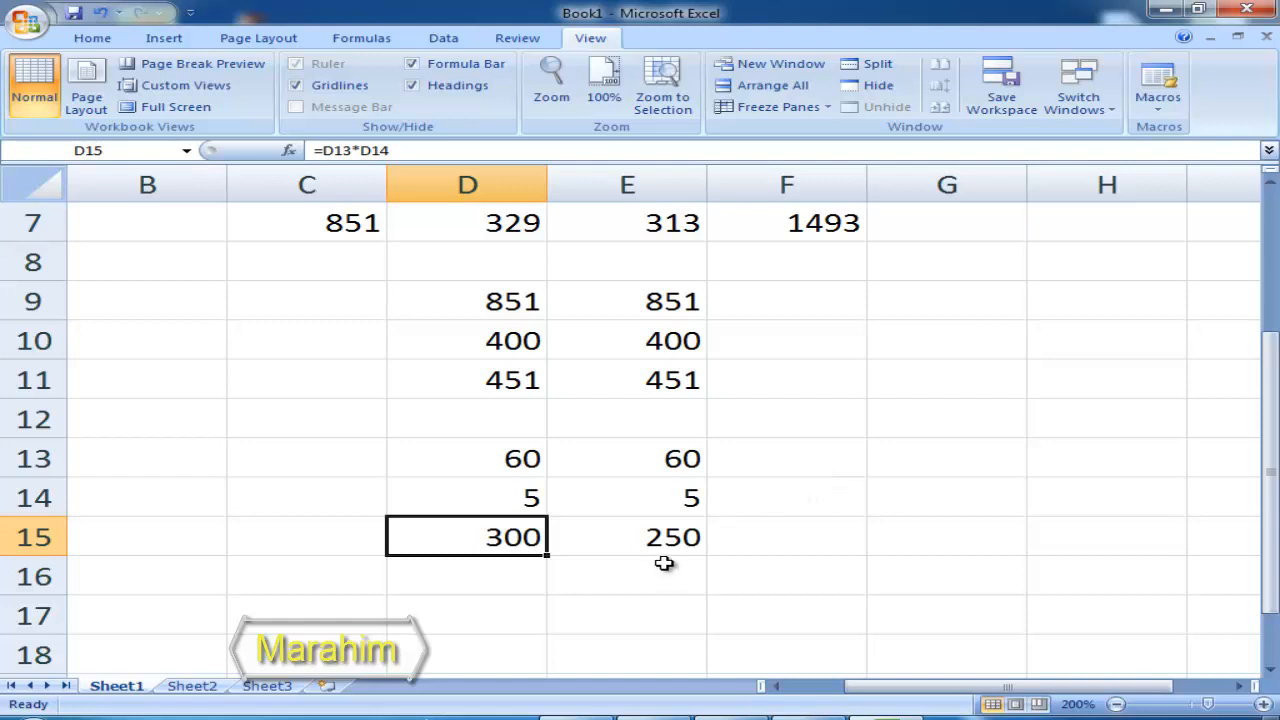
pyautogui.click(577, 562)
pyautogui.click(680, 537)
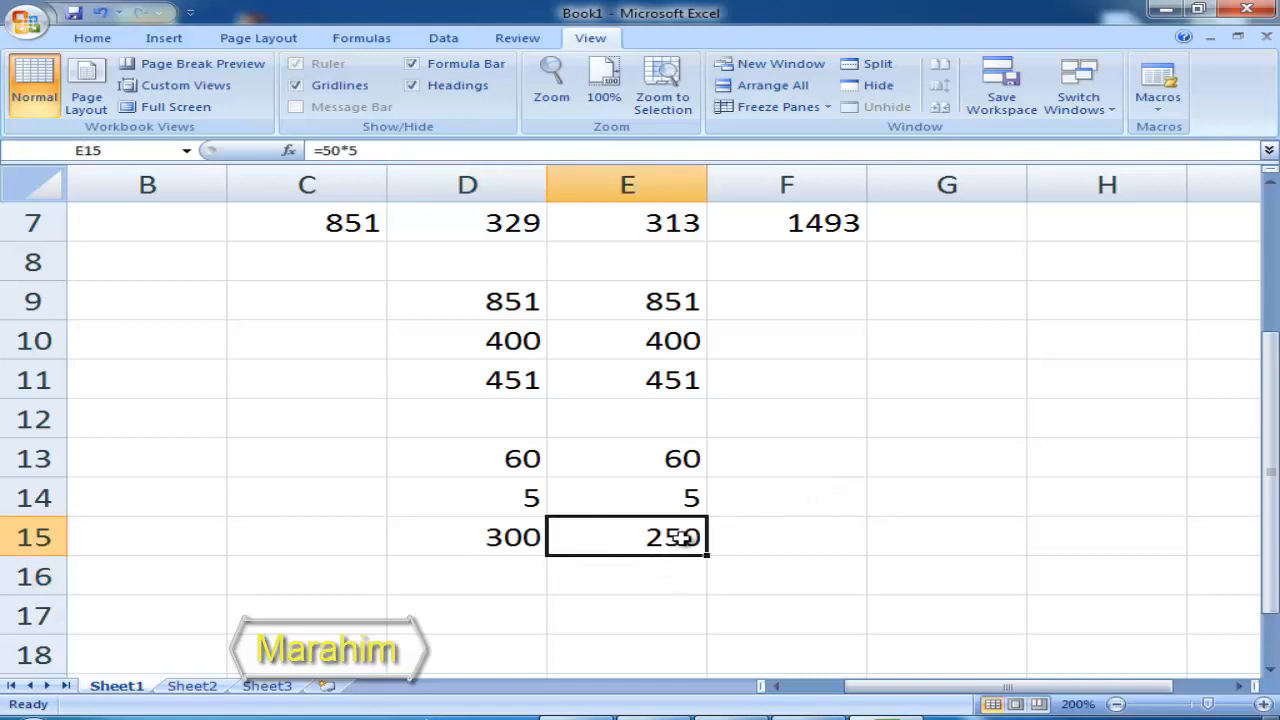
# Set E13 back to 50 to match the literal numbers multiplied in E15.
pyautogui.click(680, 458)
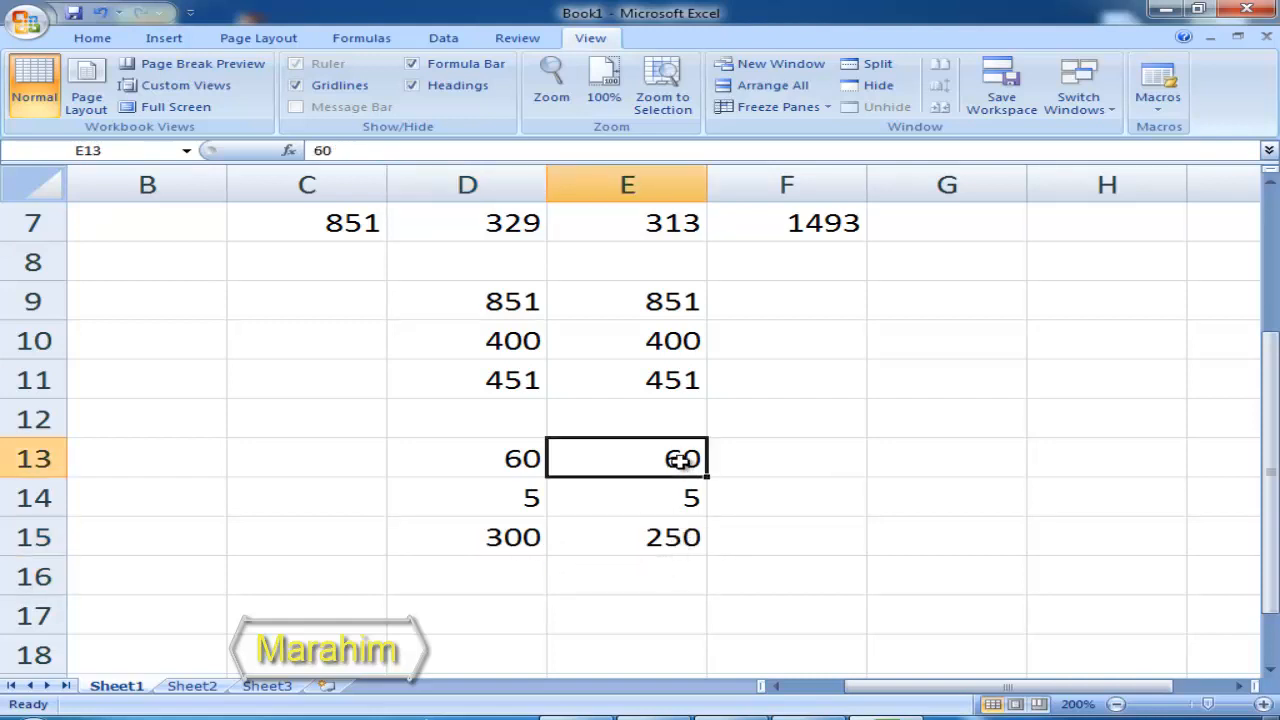
pyautogui.click(322, 150)
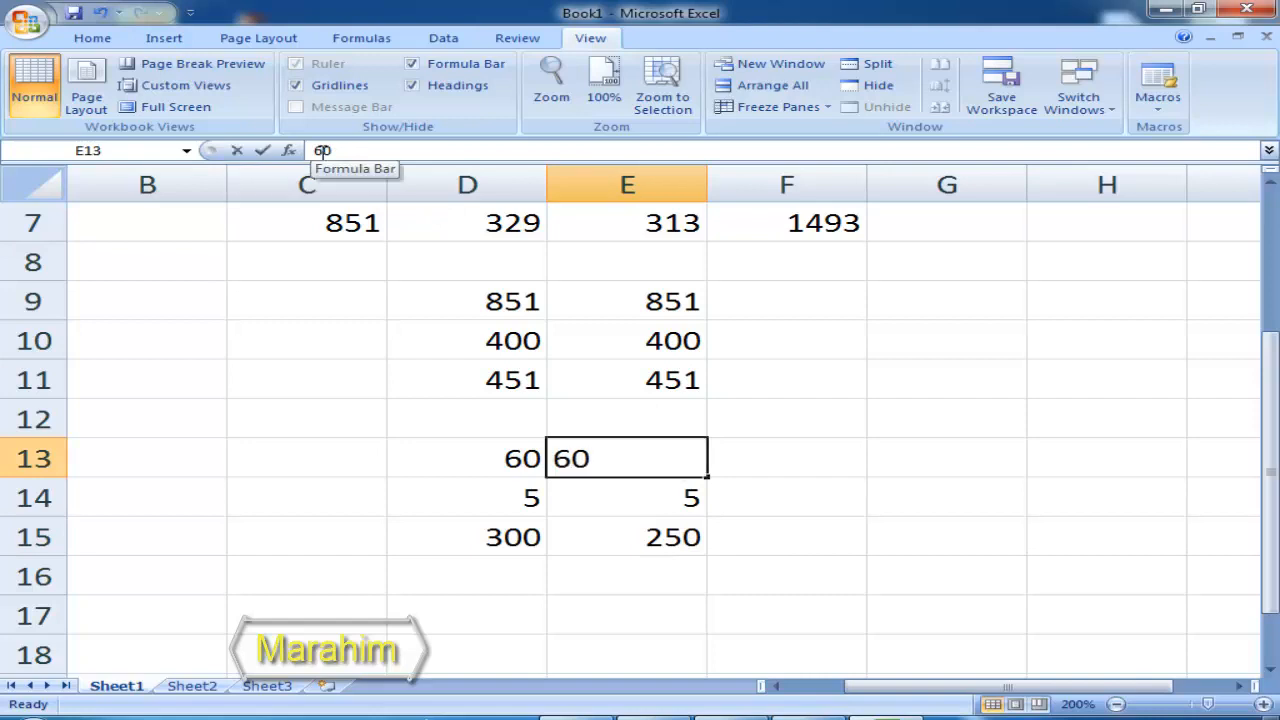
pyautogui.press('BackSpace')
pyautogui.write('5')
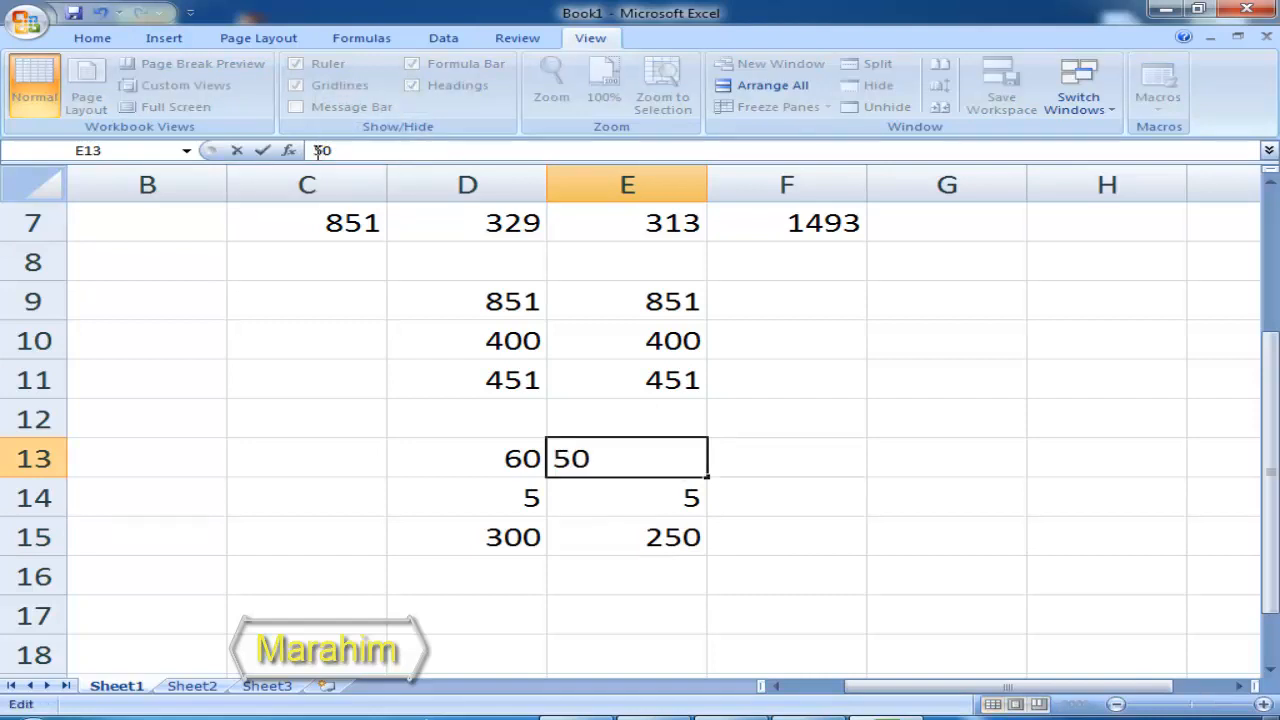
pyautogui.click(671, 580)
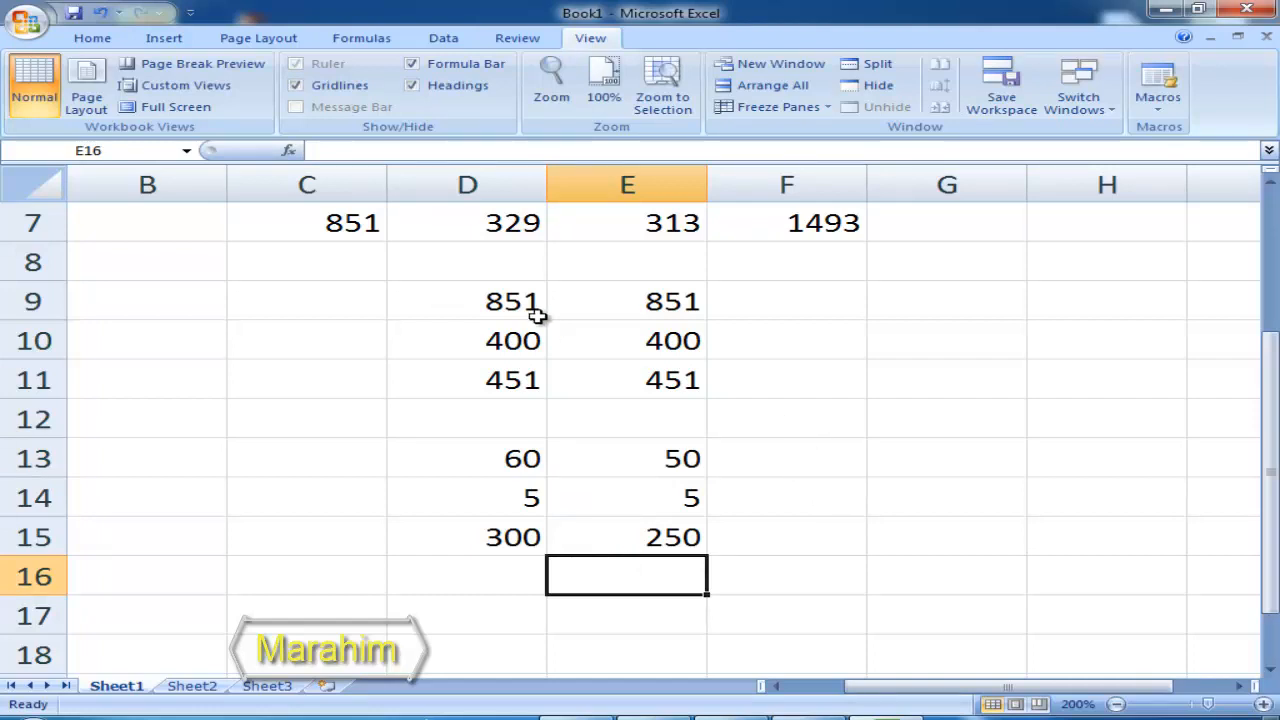
# Inspect the subtraction cells D9 to D11, set D10 to 500, and recheck the result in D11.
pyautogui.click(494, 340)
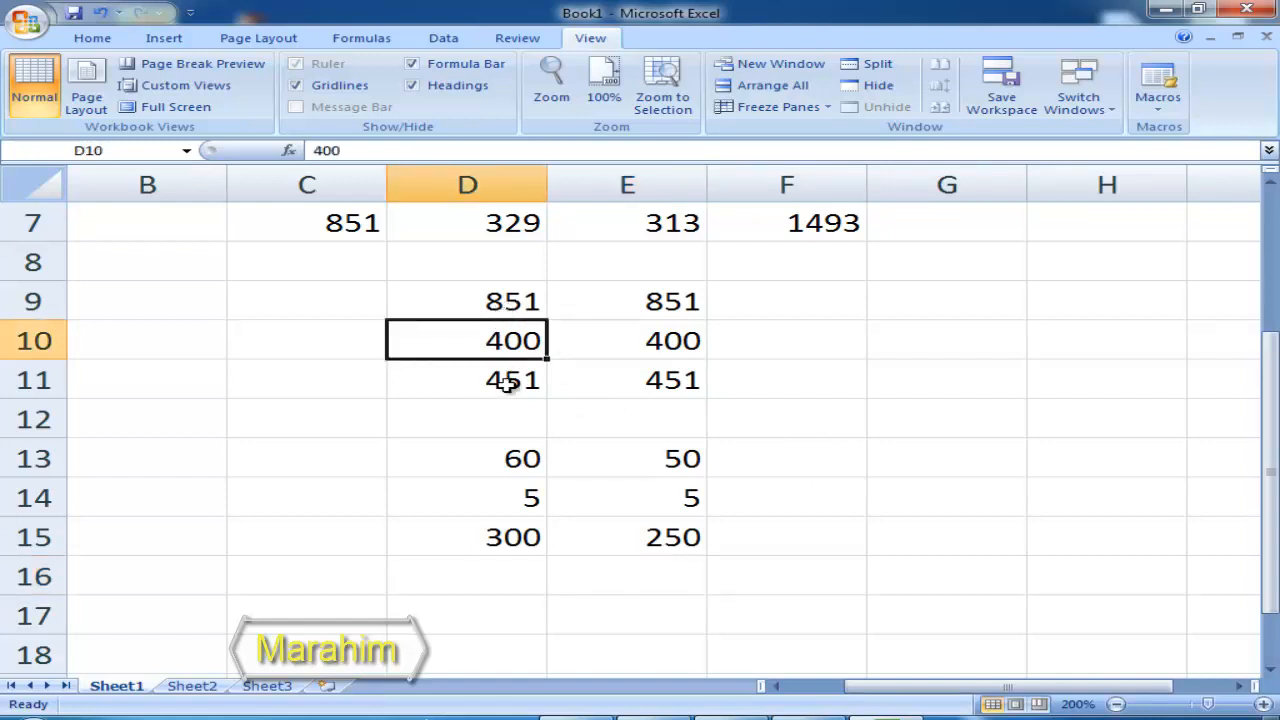
pyautogui.click(511, 385)
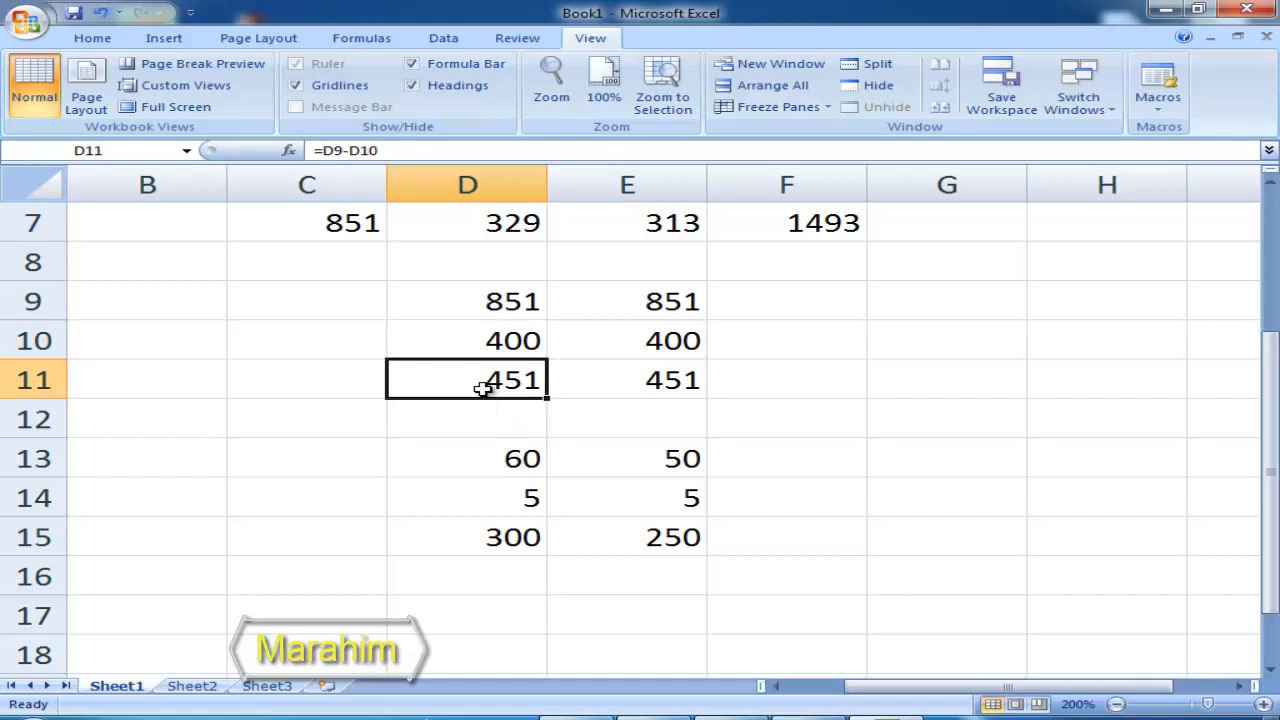
pyautogui.click(508, 340)
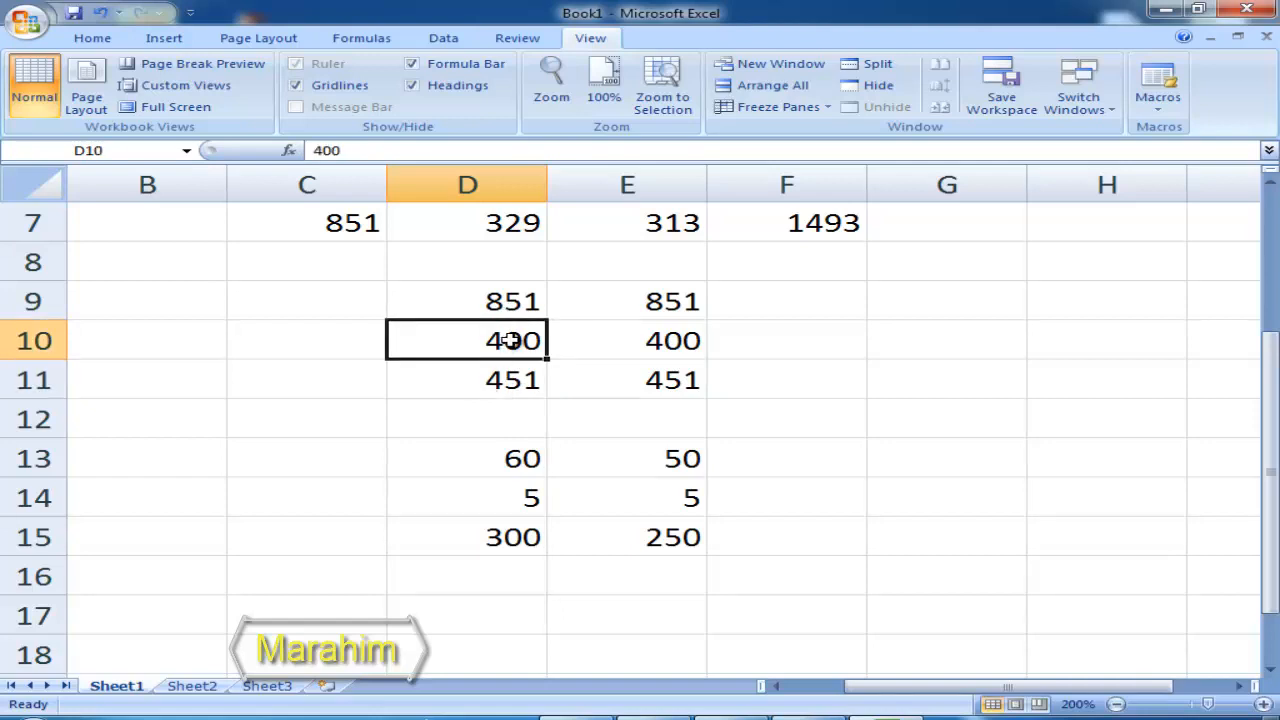
pyautogui.click(515, 302)
pyautogui.click(511, 331)
pyautogui.click(530, 381)
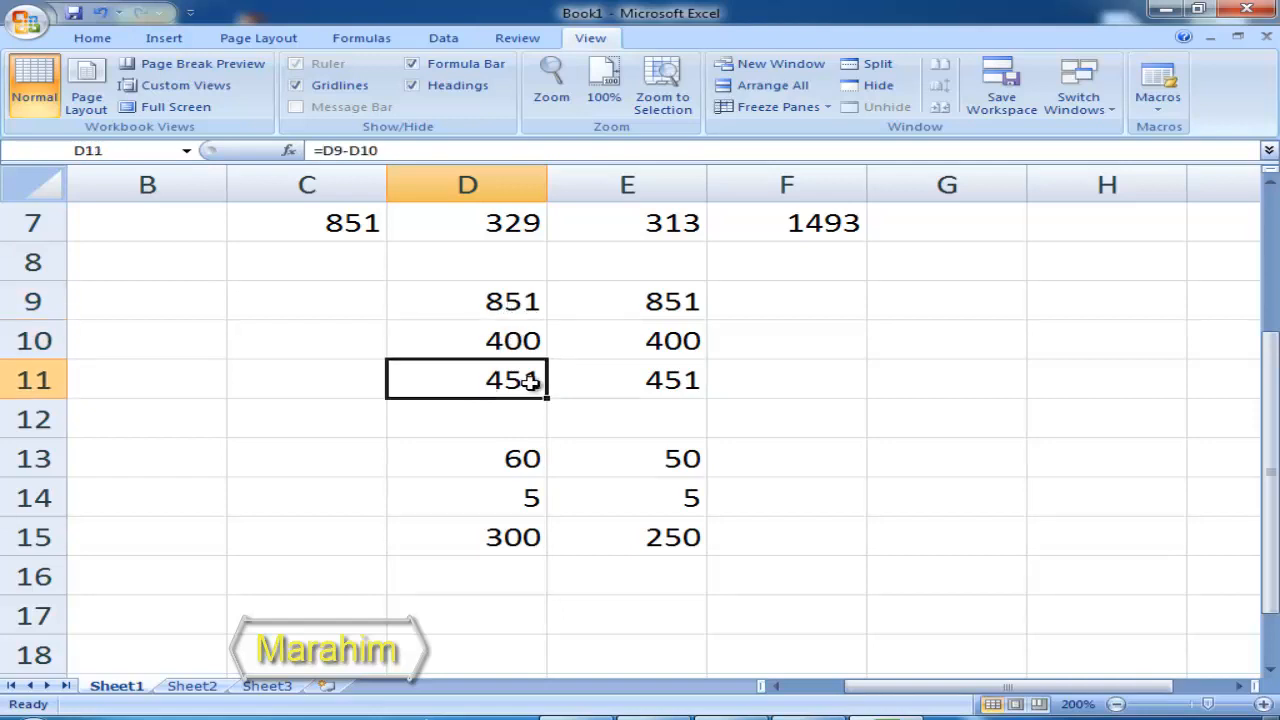
pyautogui.click(508, 337)
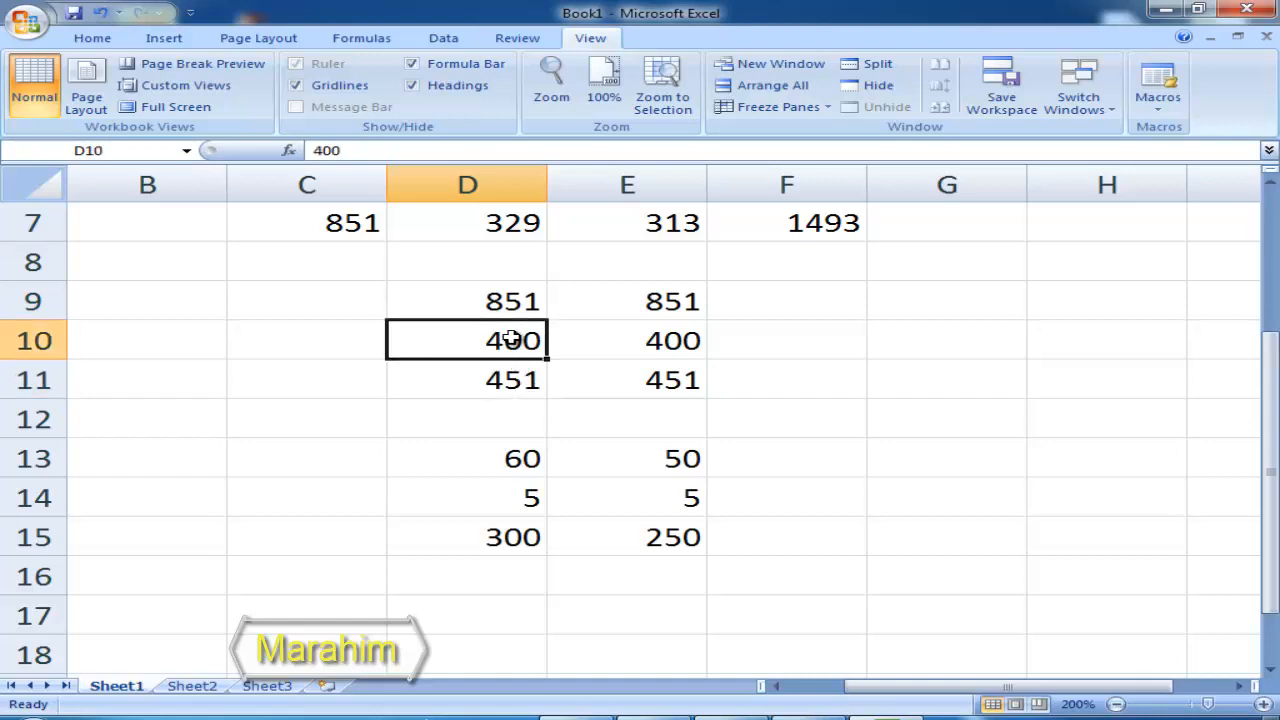
pyautogui.click(321, 150)
pyautogui.press('Delete')
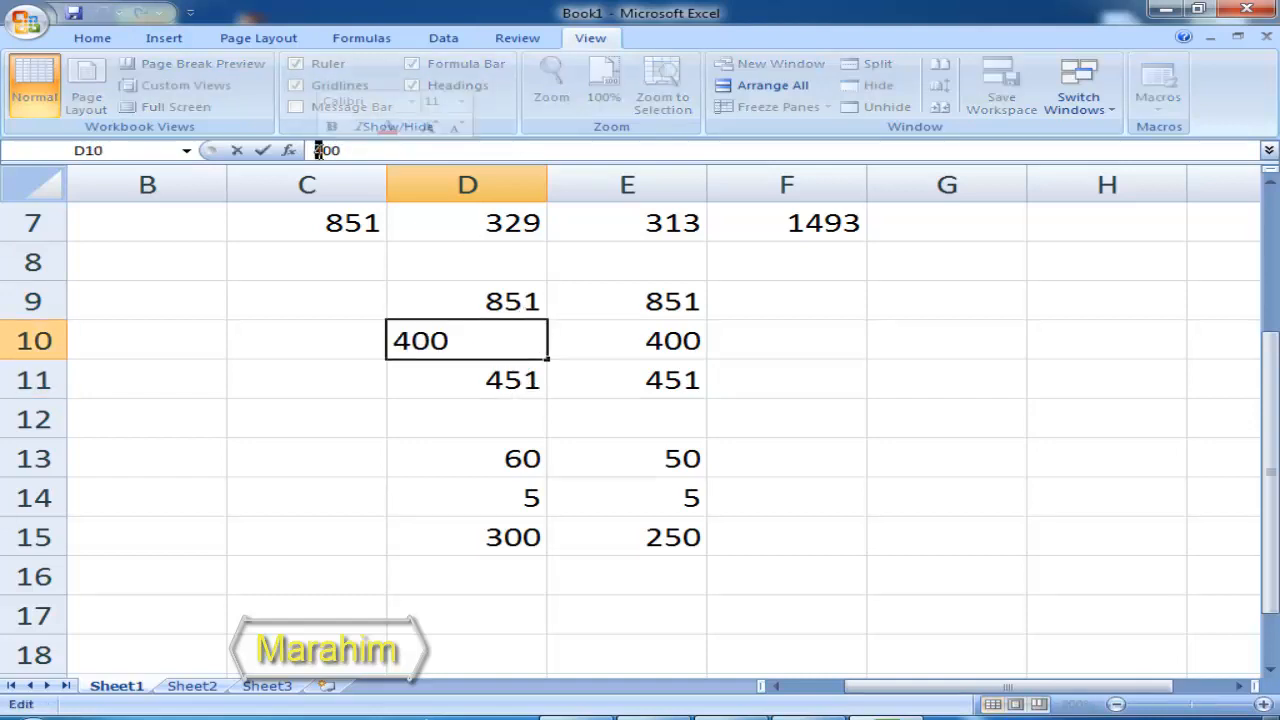
pyautogui.write('5')
pyautogui.press('Return')
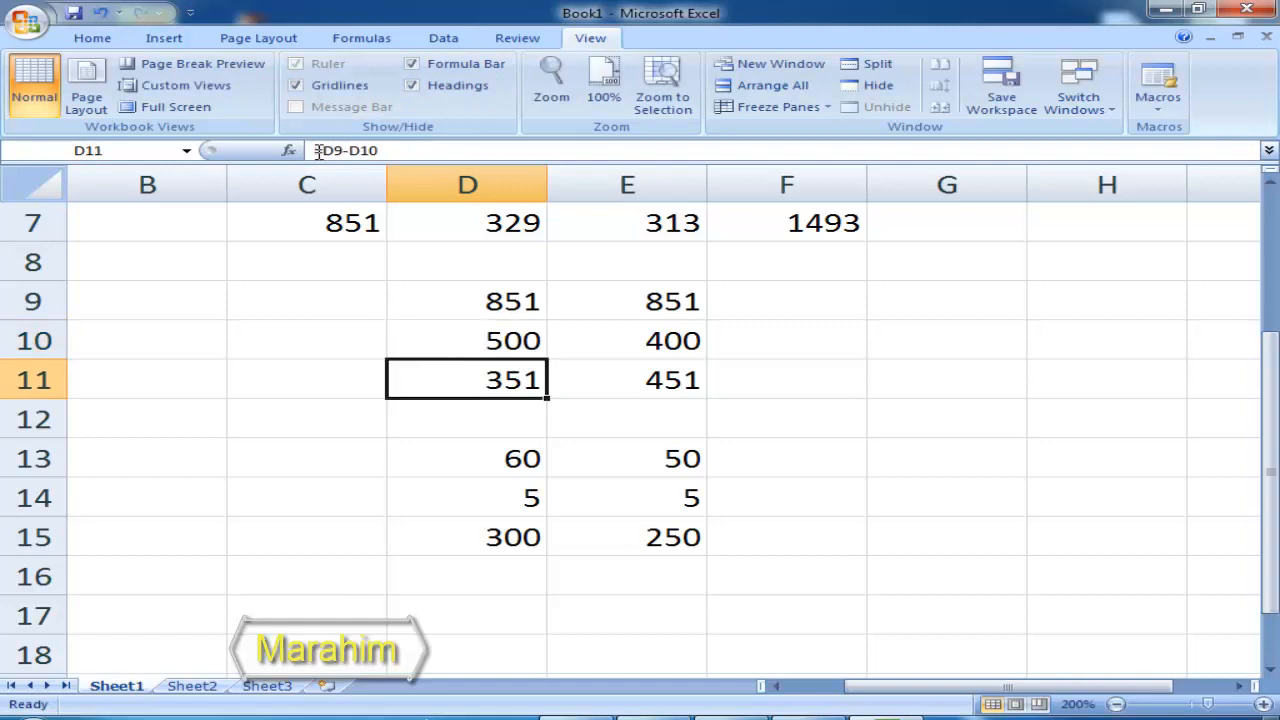
pyautogui.click(491, 423)
pyautogui.click(488, 378)
# Check the literal-number subtraction in E11, set E10 to 500, and compare E11 with D11.
pyautogui.click(668, 335)
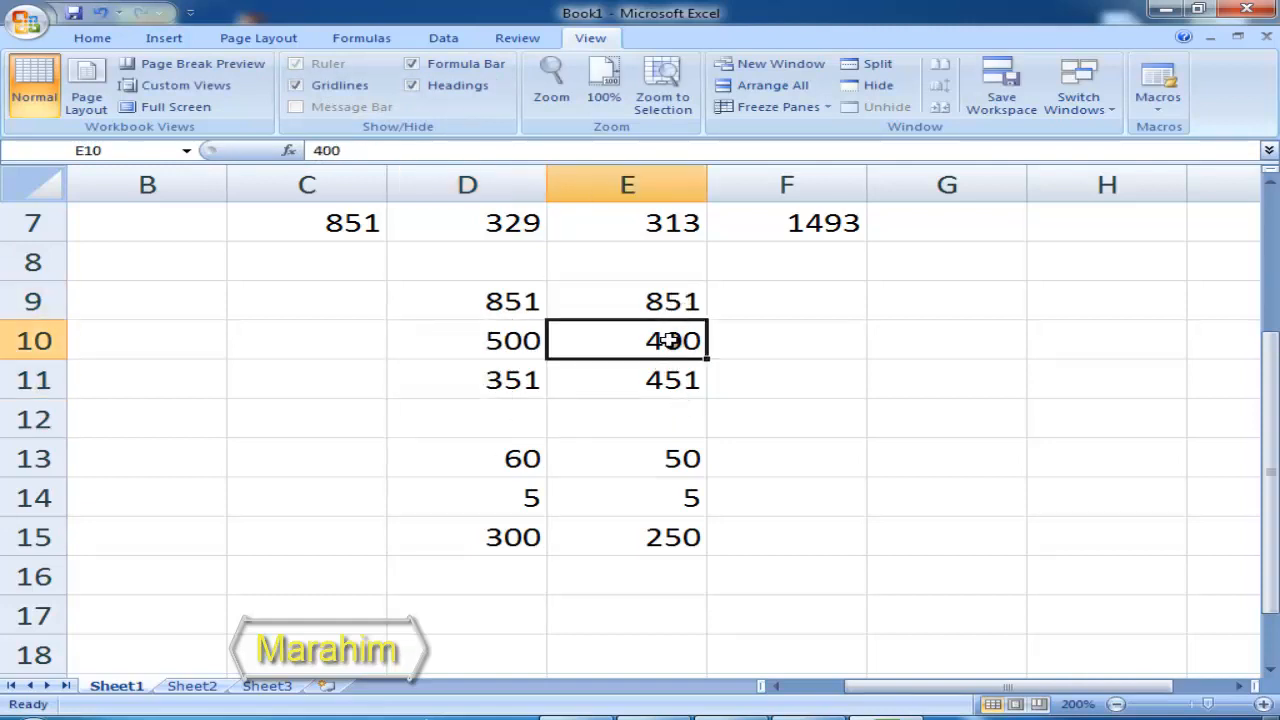
pyautogui.click(666, 385)
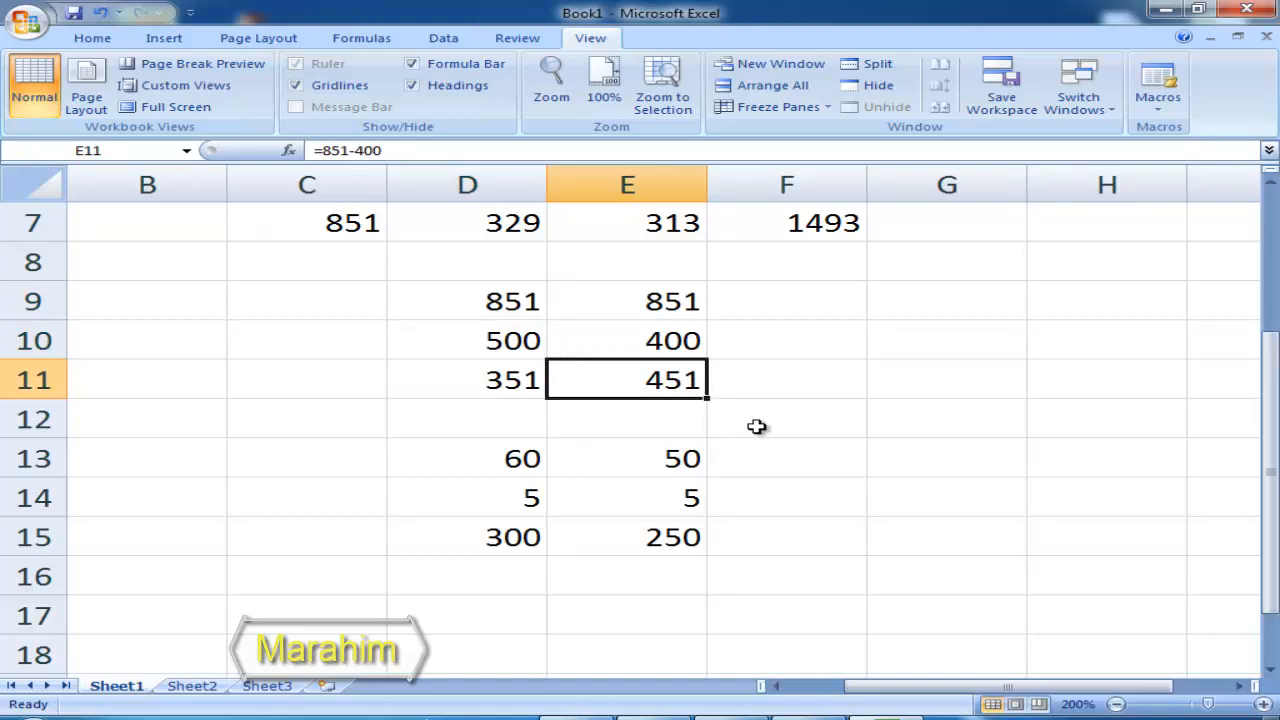
pyautogui.click(661, 339)
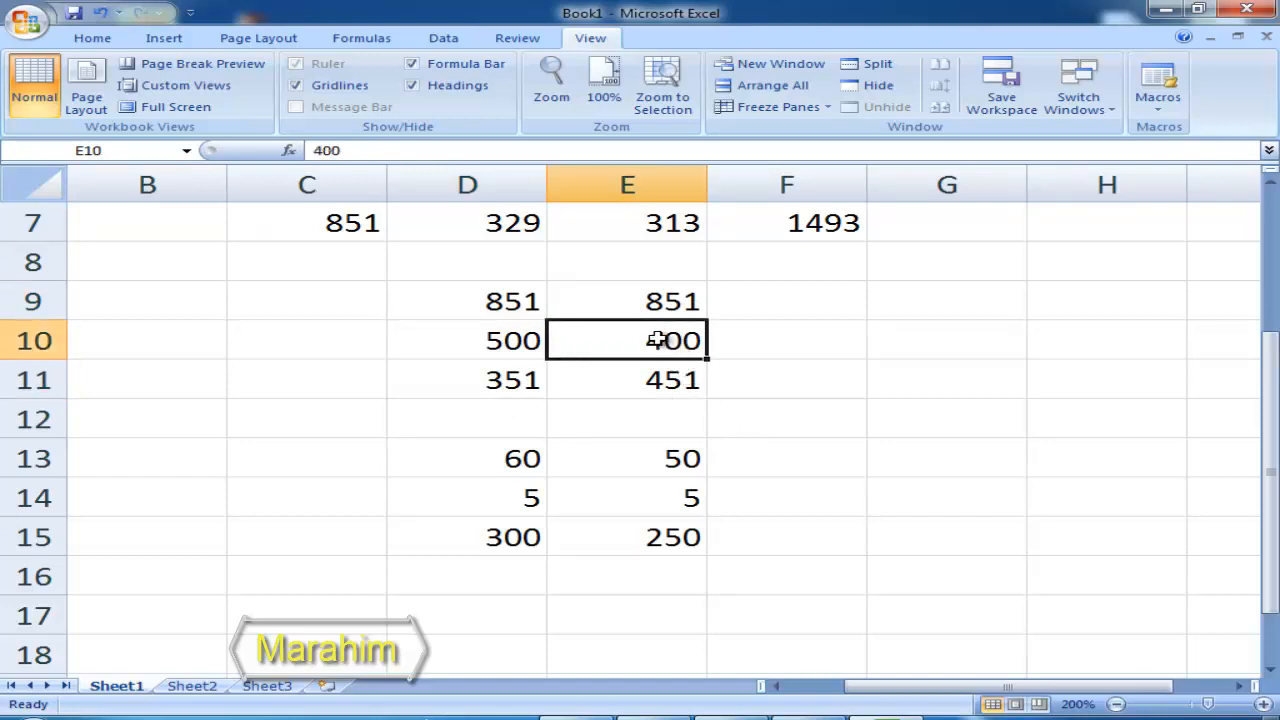
pyautogui.click(321, 150)
pyautogui.press('Delete')
pyautogui.write('5')
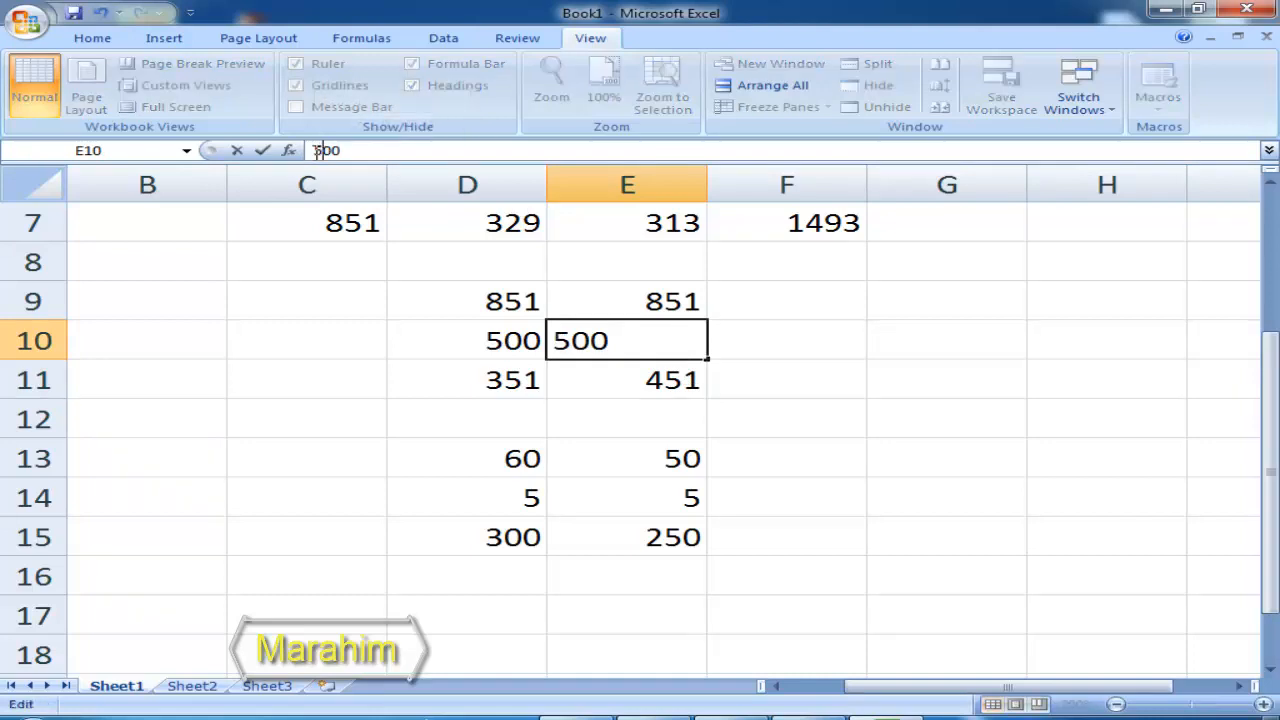
pyautogui.press('Return')
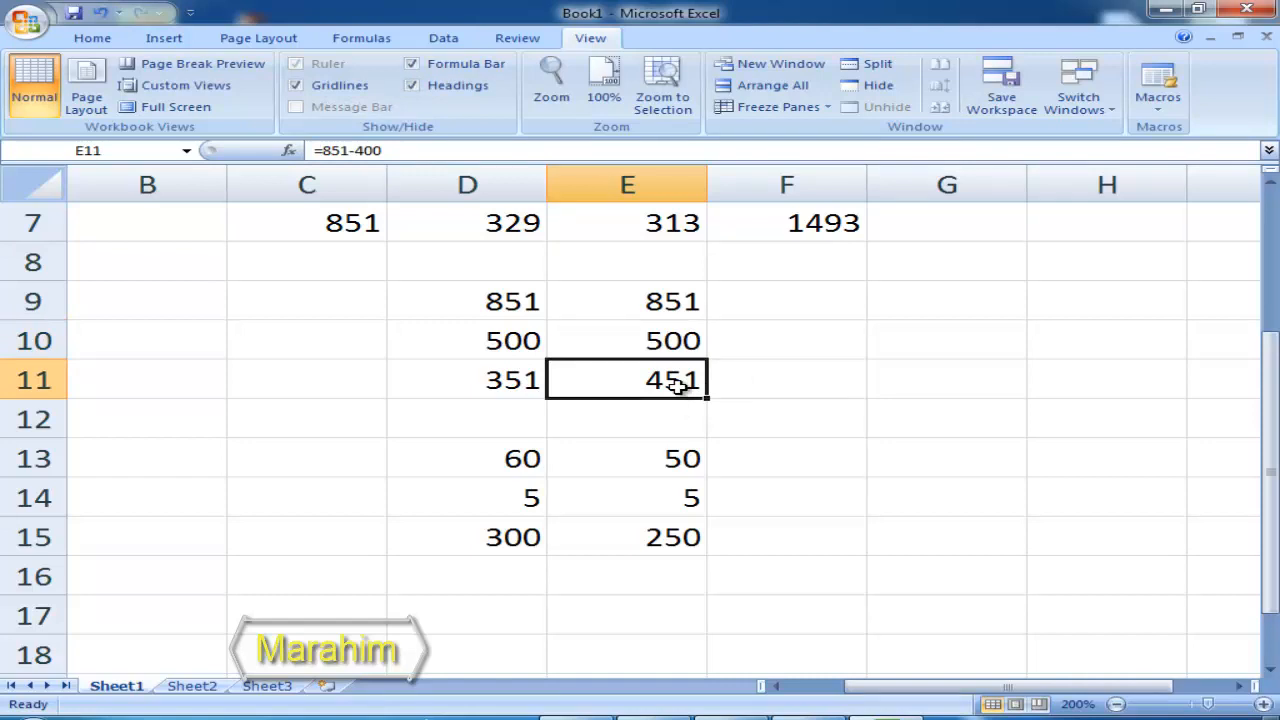
pyautogui.click(523, 380)
pyautogui.click(510, 303)
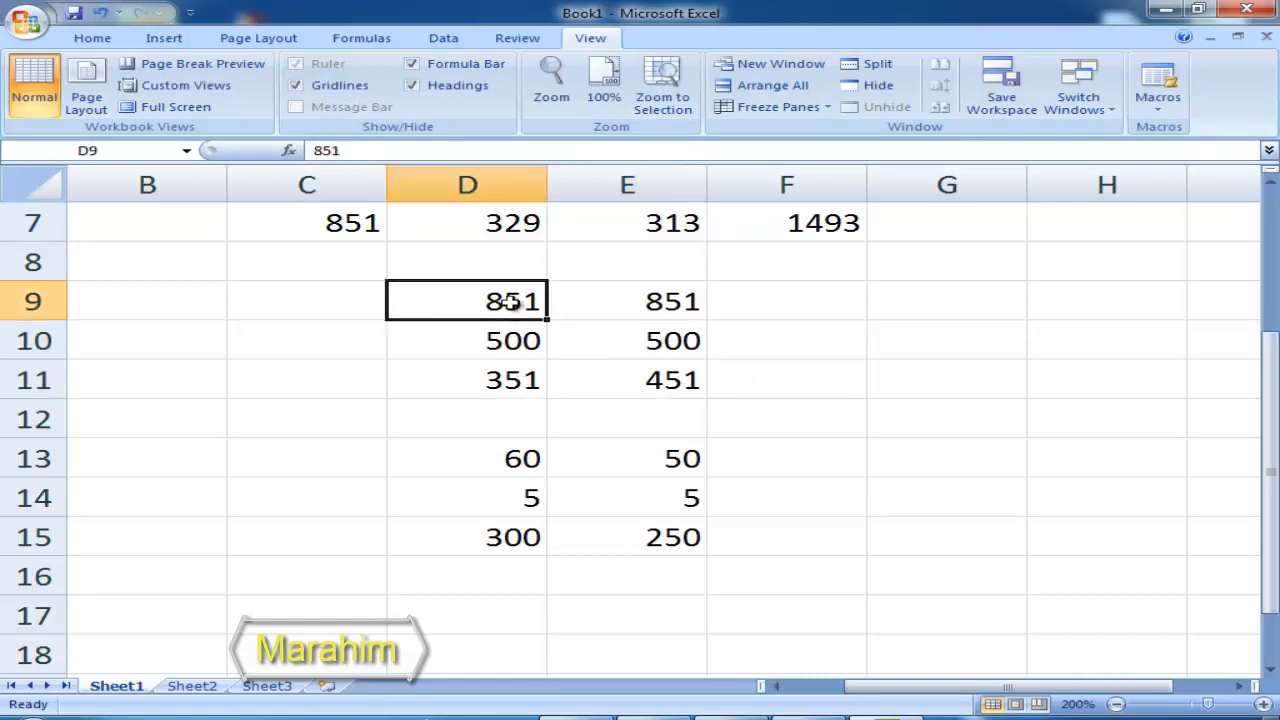
# Set E10 back to 400 to match the literal numbers subtracted in E11.
pyautogui.click(674, 343)
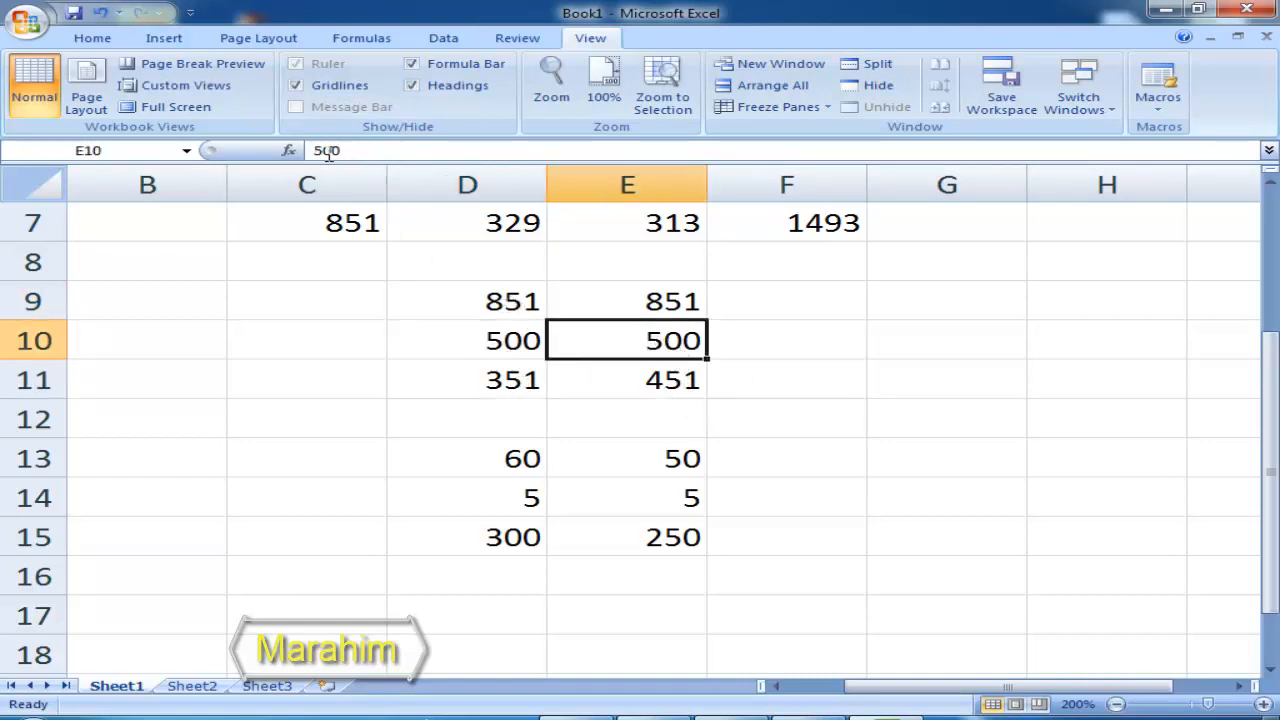
pyautogui.moveTo(323, 151); pyautogui.dragTo(317, 151)
pyautogui.write('4')
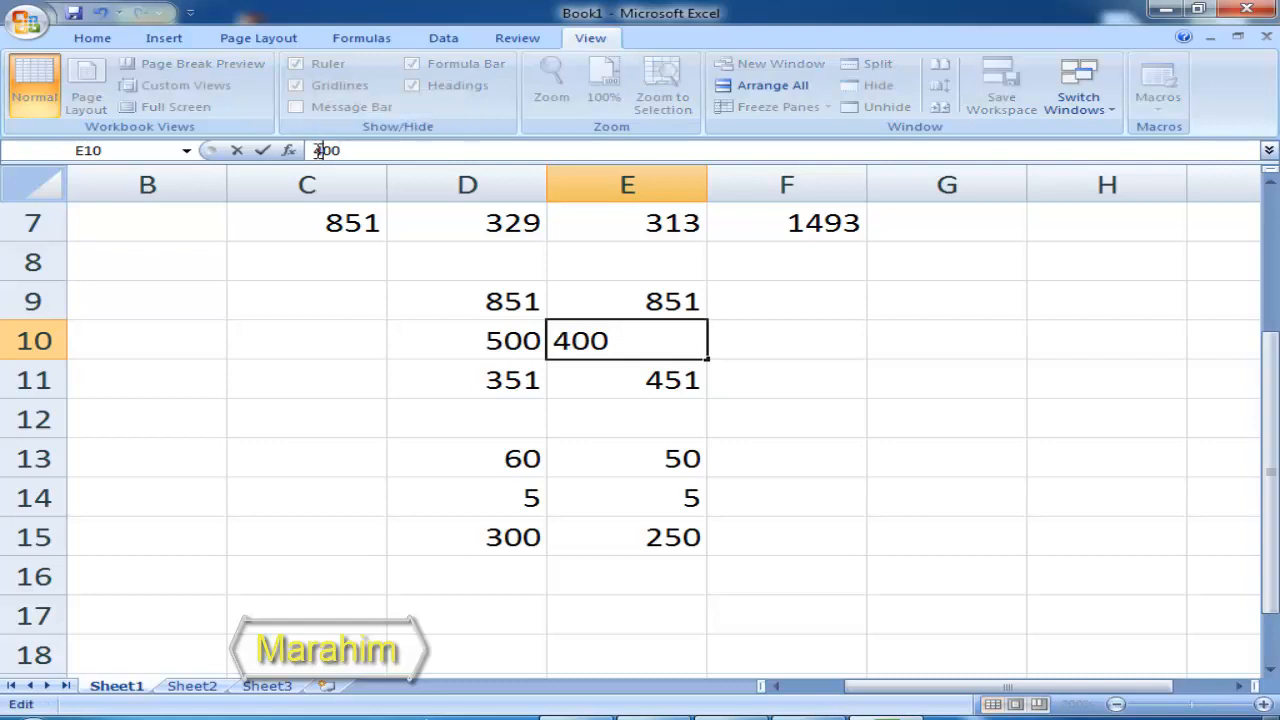
pyautogui.press('Return')
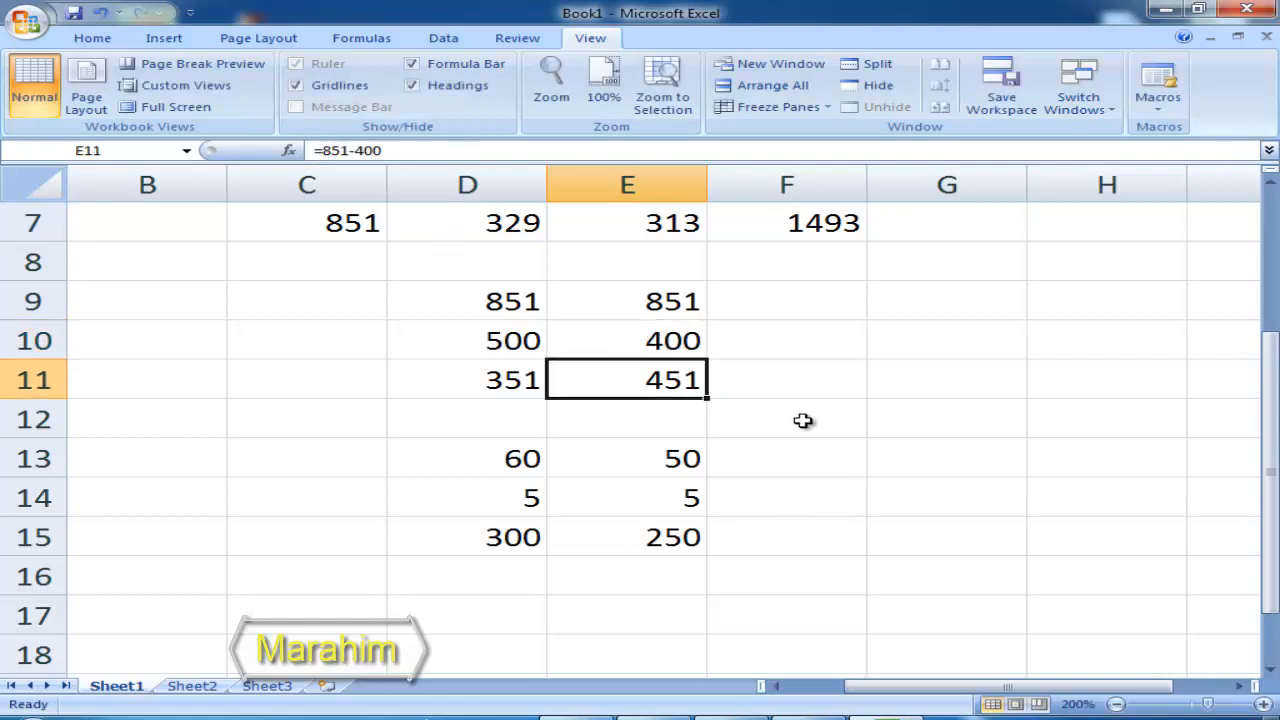
# Review the summed table, the subtraction block in D8:E11 and the multiplication block in D13:E15.
pyautogui.scroll(2, 795, 420)
pyautogui.click(593, 316)
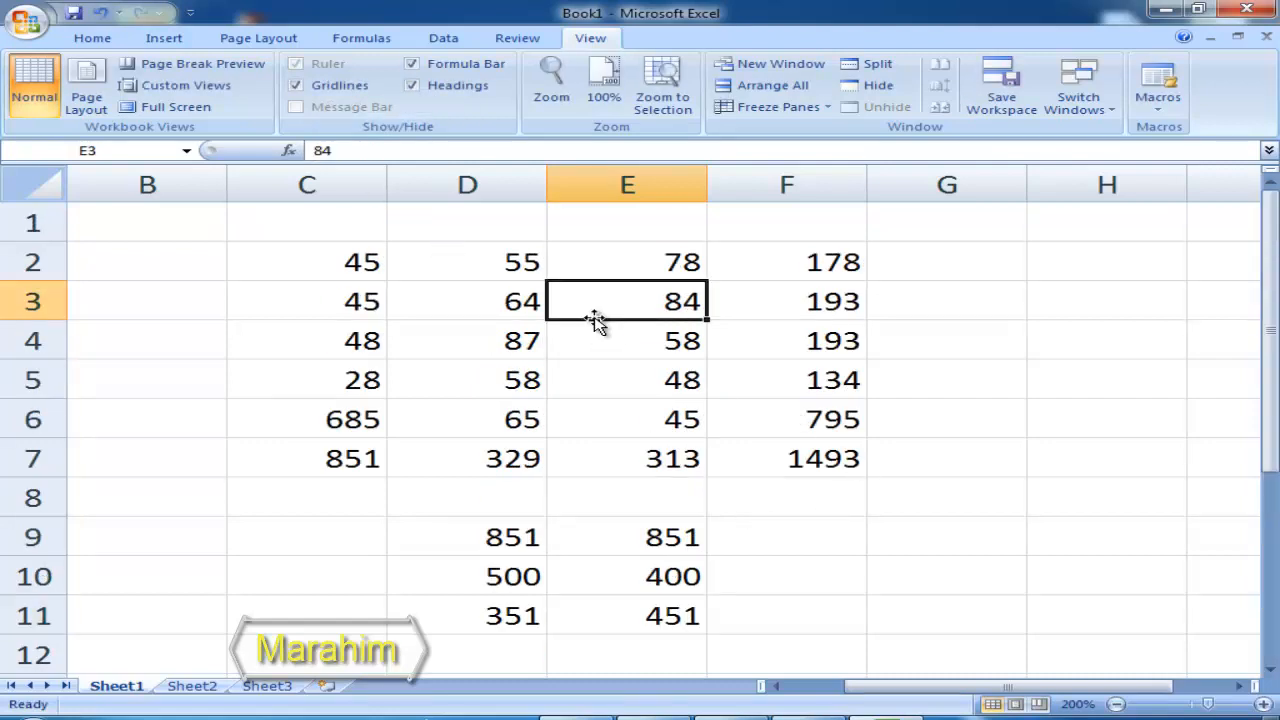
pyautogui.scroll(-1, 792, 436)
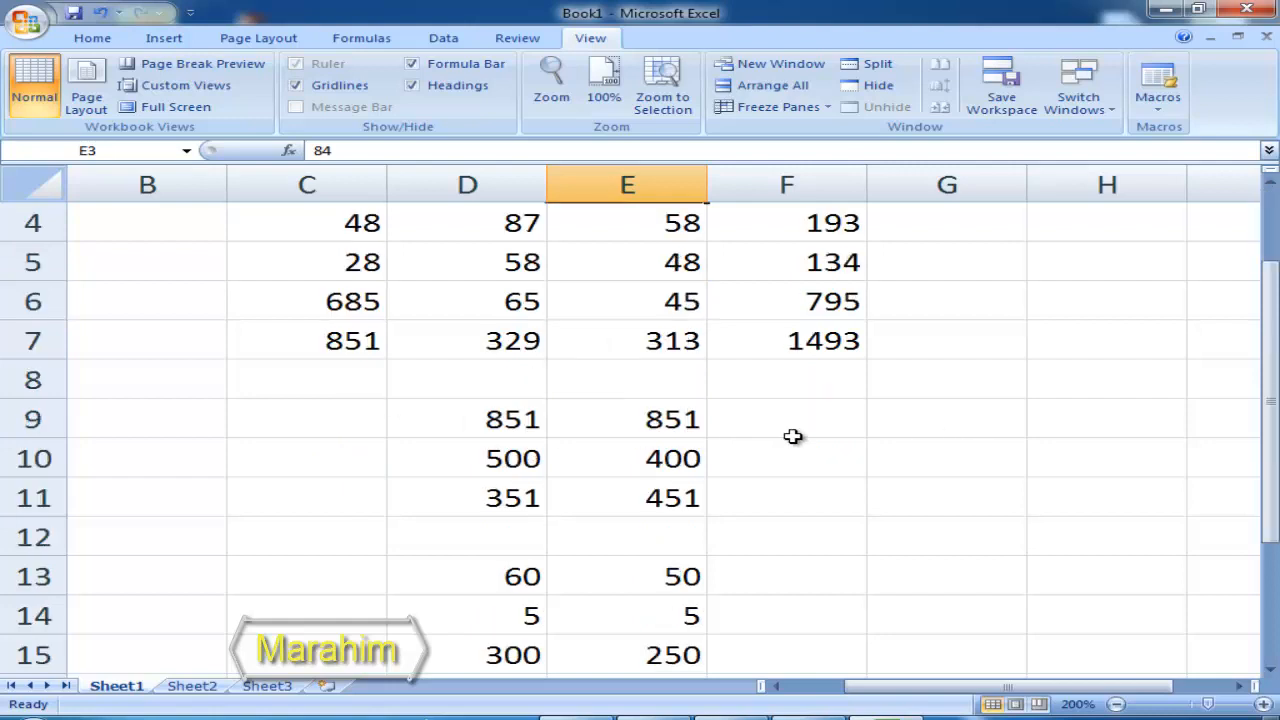
pyautogui.moveTo(434, 392); pyautogui.dragTo(693, 497)
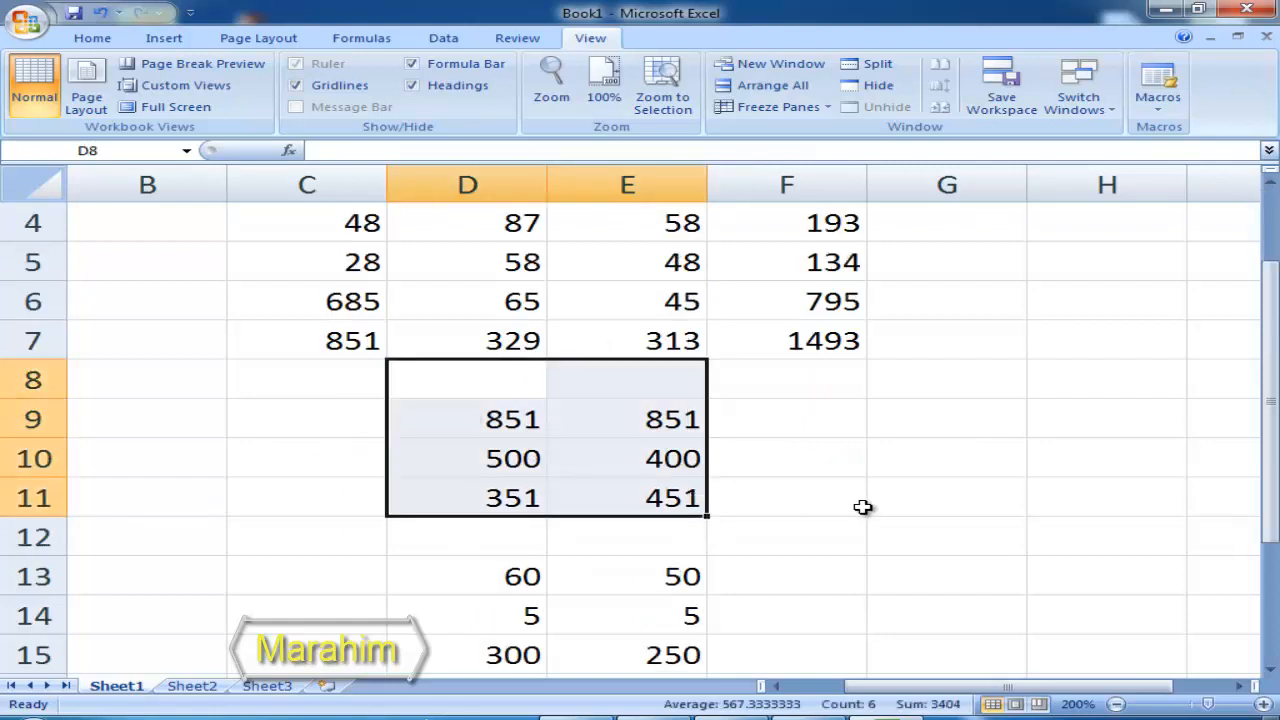
pyautogui.scroll(-2, 884, 498)
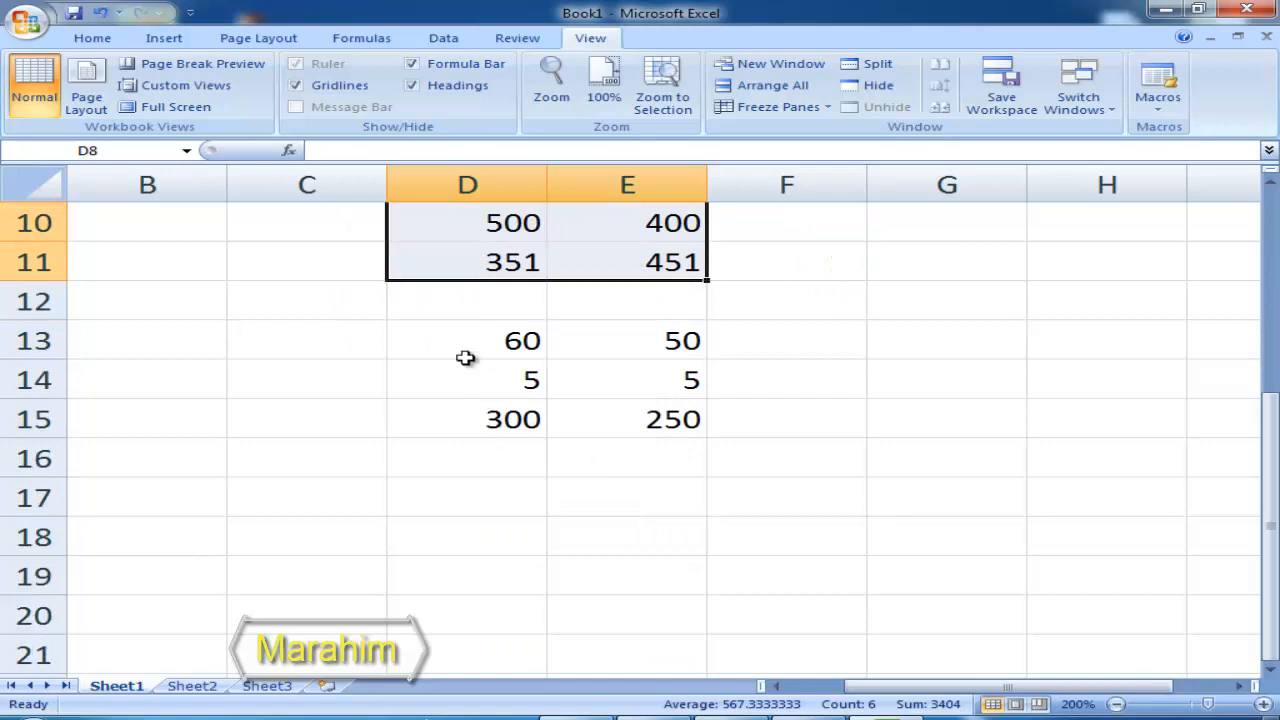
pyautogui.moveTo(463, 340); pyautogui.dragTo(697, 424)
pyautogui.scroll(1, 843, 543)
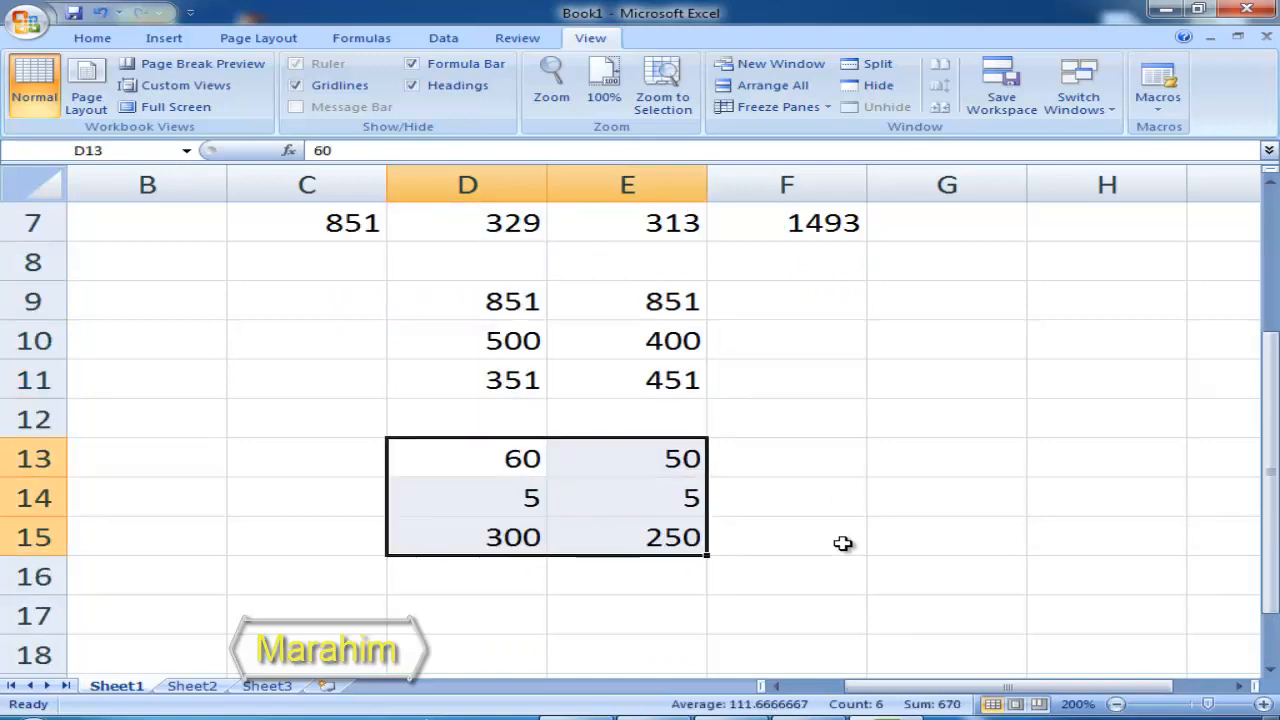
pyautogui.click(835, 545)
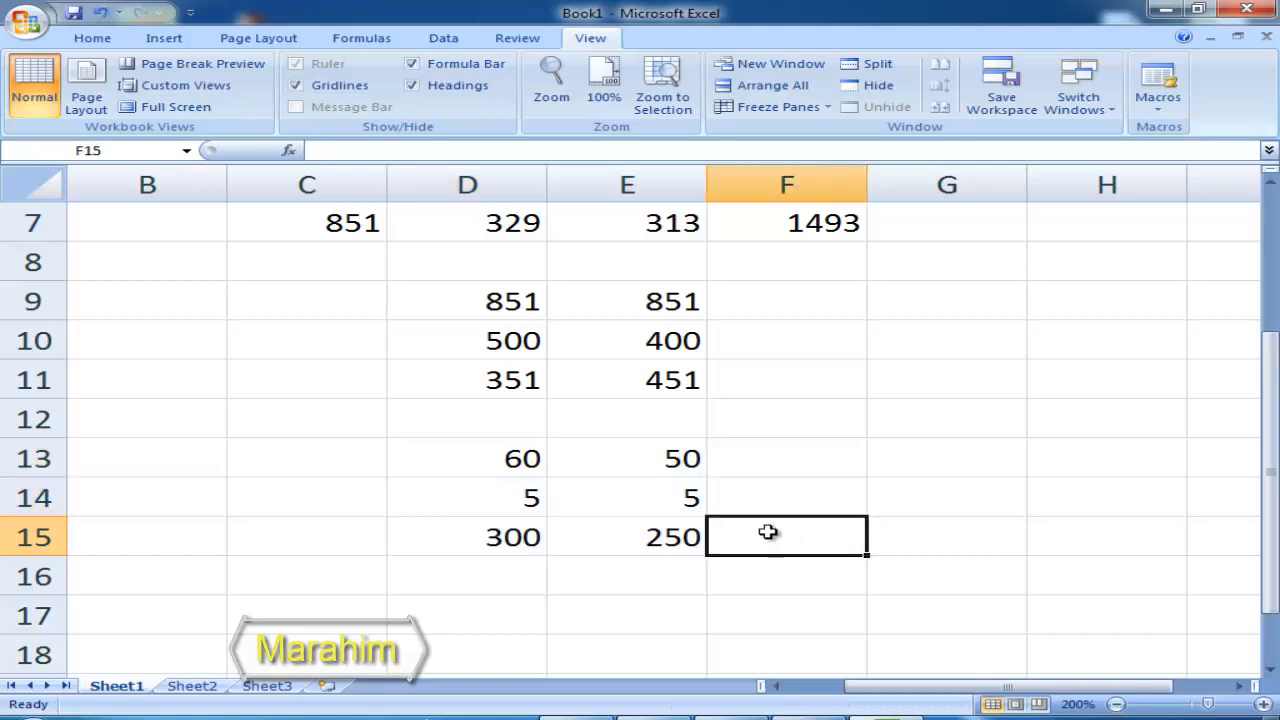
# Enter 50 in D17 and 5 in D18 as the numbers for a division example.
pyautogui.scroll(-2, 778, 519)
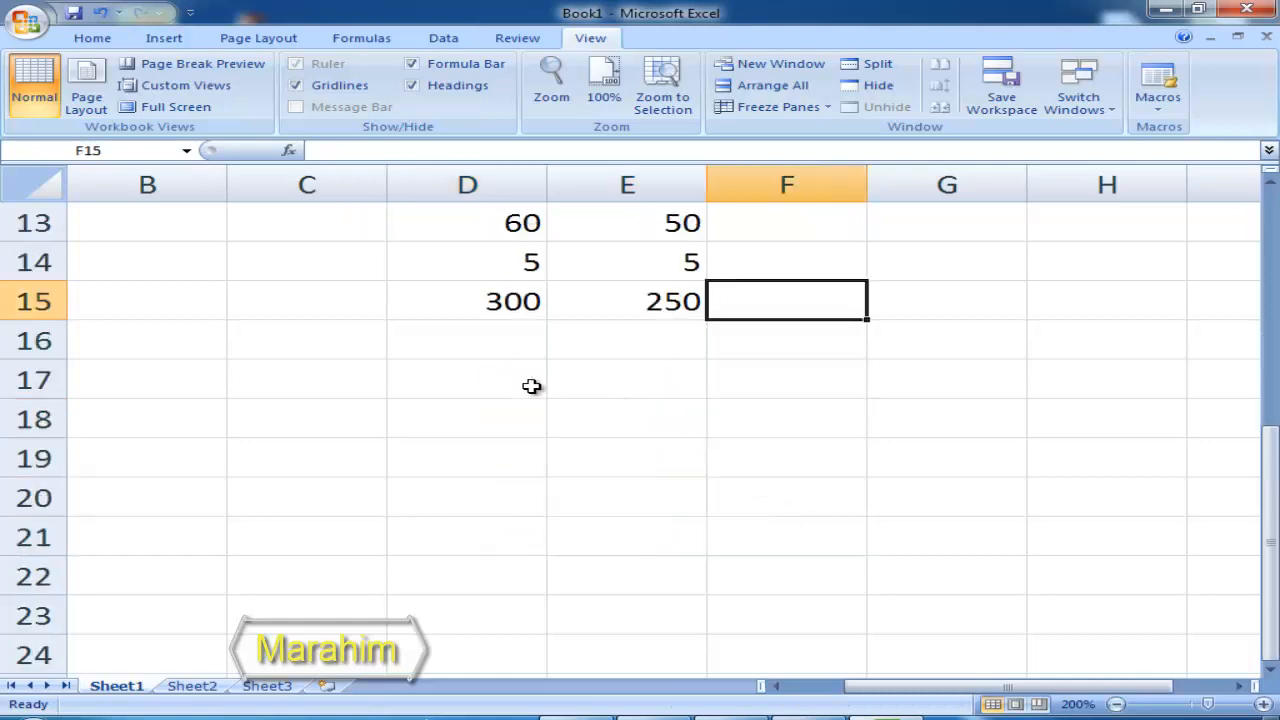
pyautogui.click(531, 383)
pyautogui.write('50')
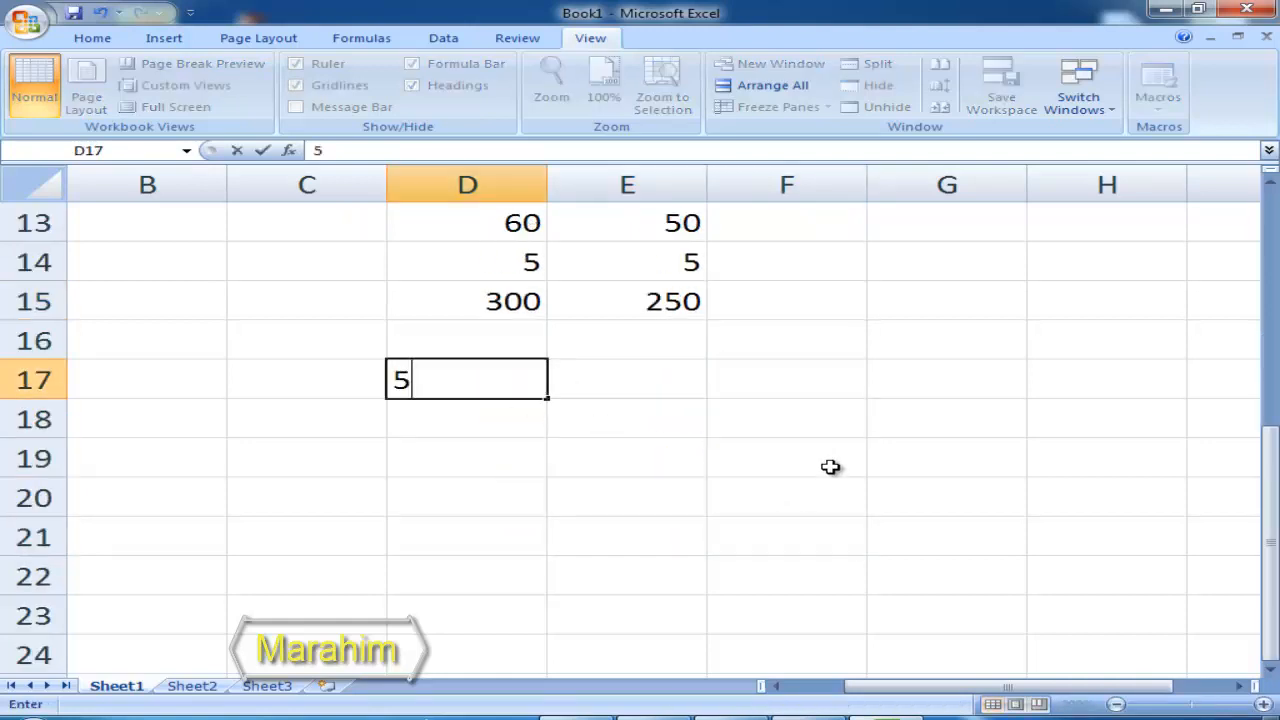
pyautogui.click(481, 425)
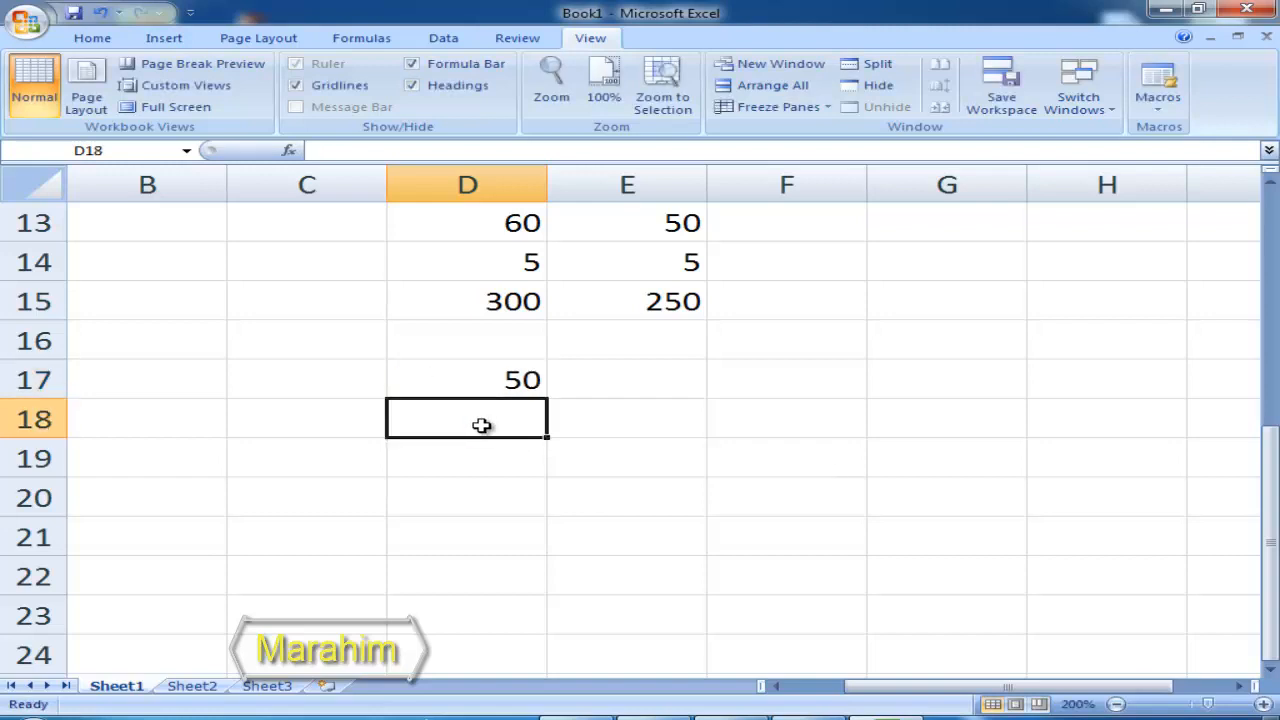
pyautogui.write('5')
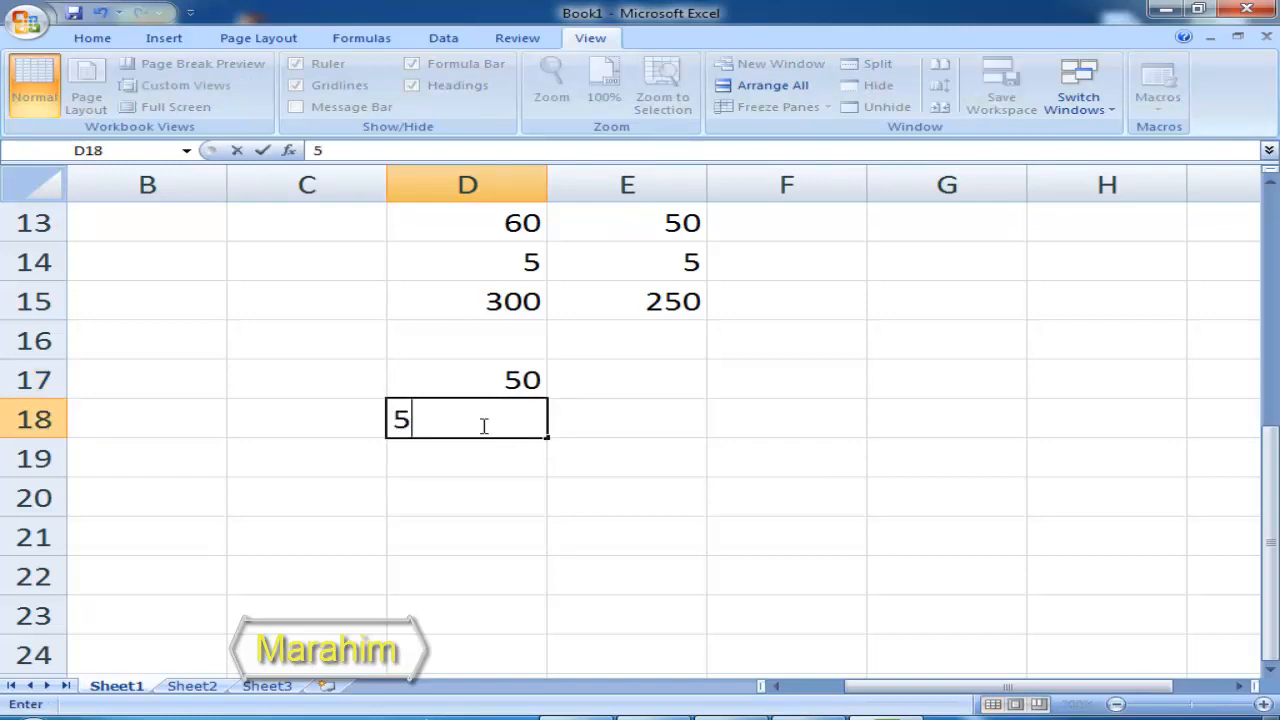
pyautogui.press('Return')
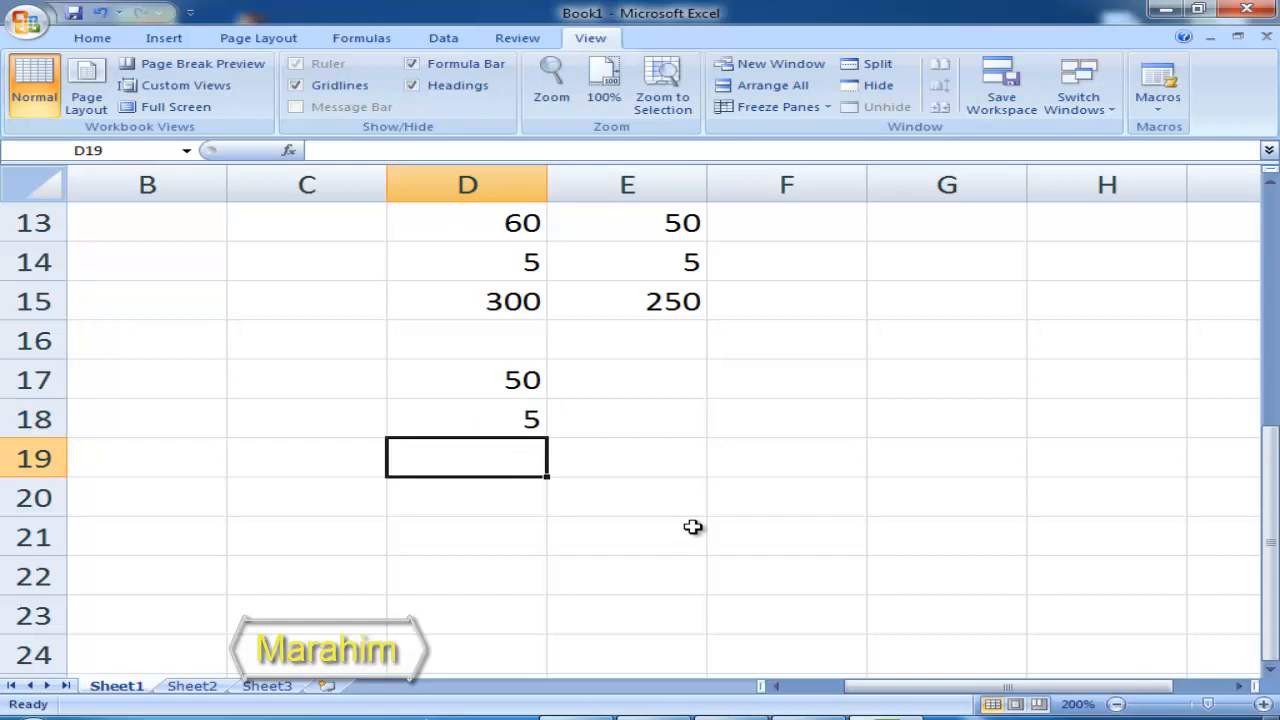
# Divide the two numbers by cell reference in D19 with =D17/D18, and check the entered formula.
pyautogui.write('=d')
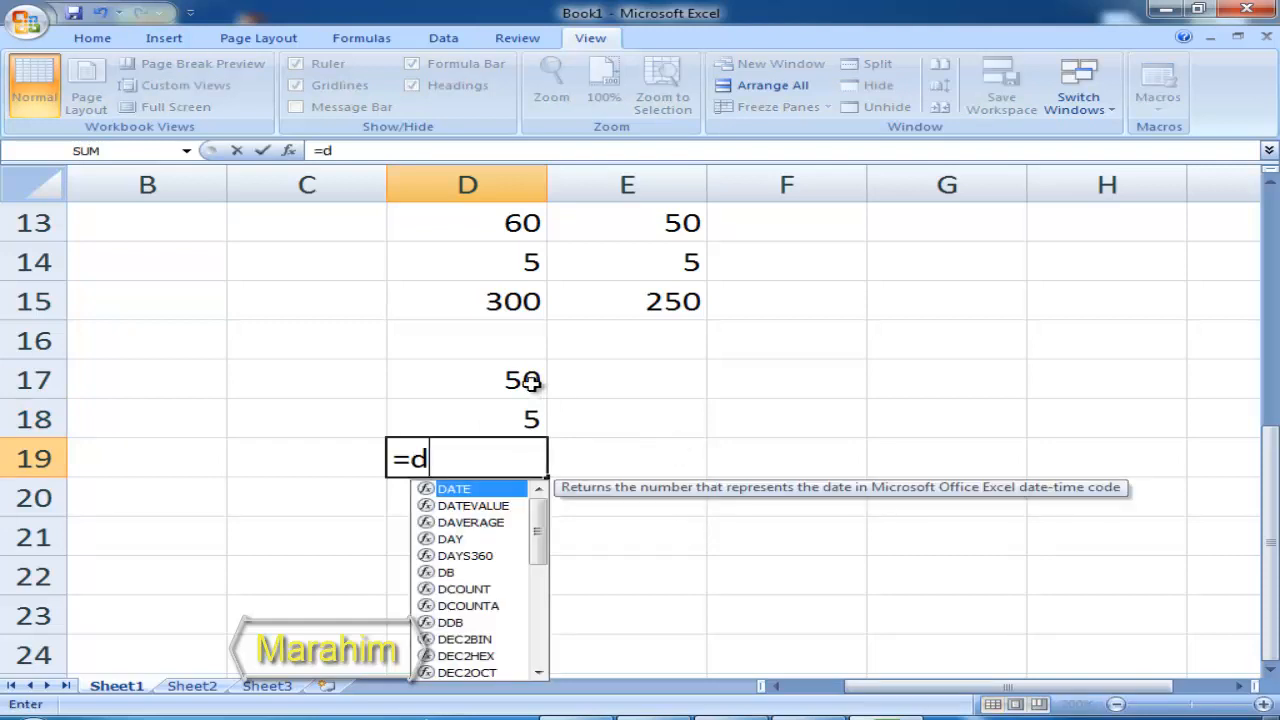
pyautogui.write('17')
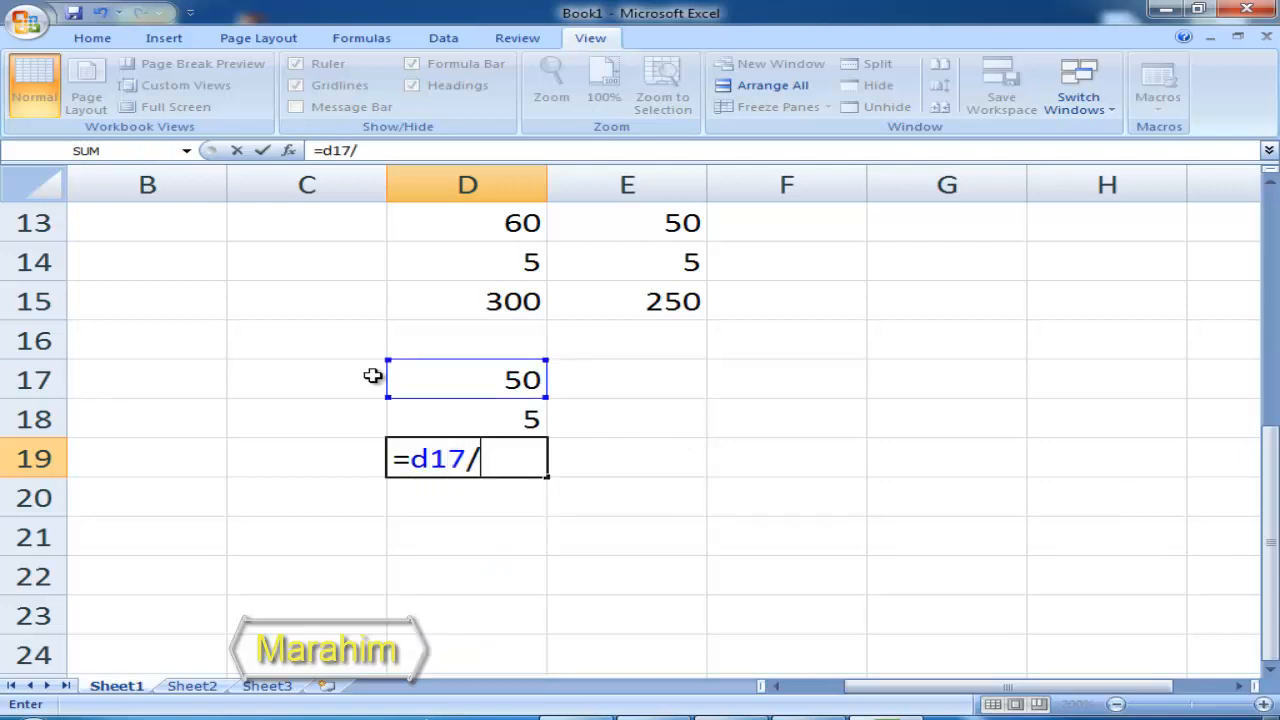
pyautogui.write('/d')
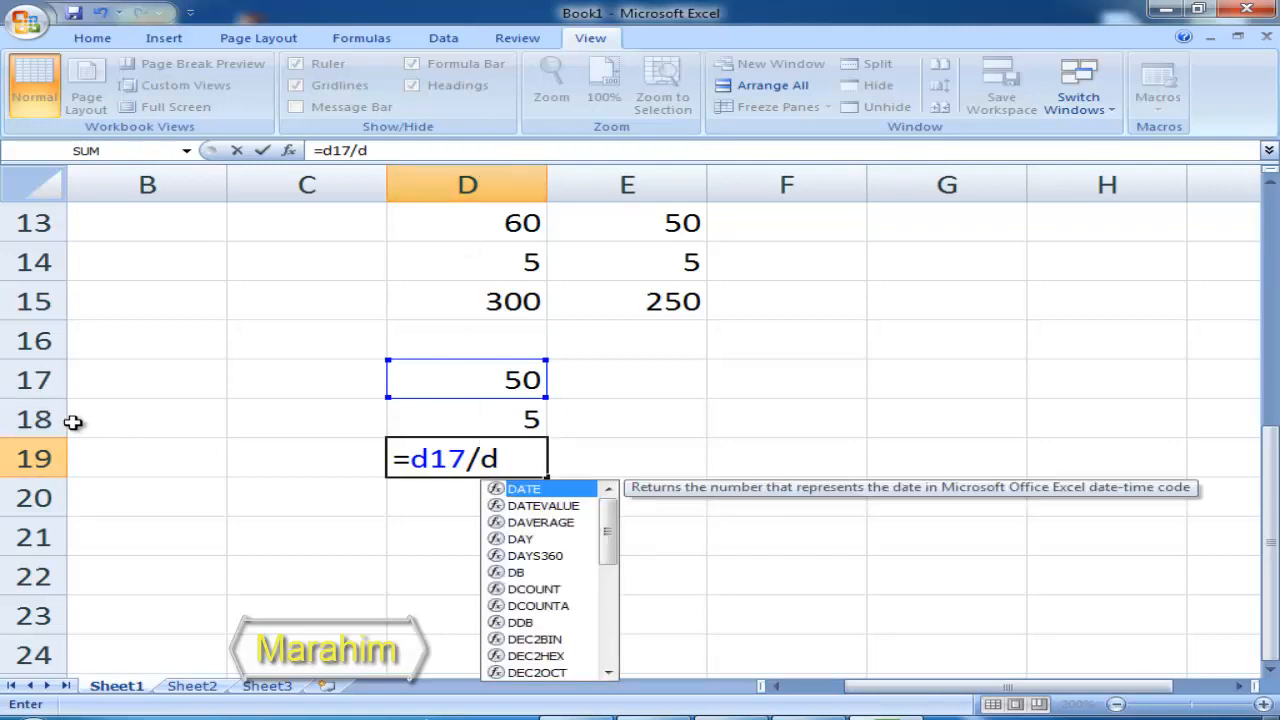
pyautogui.write('18')
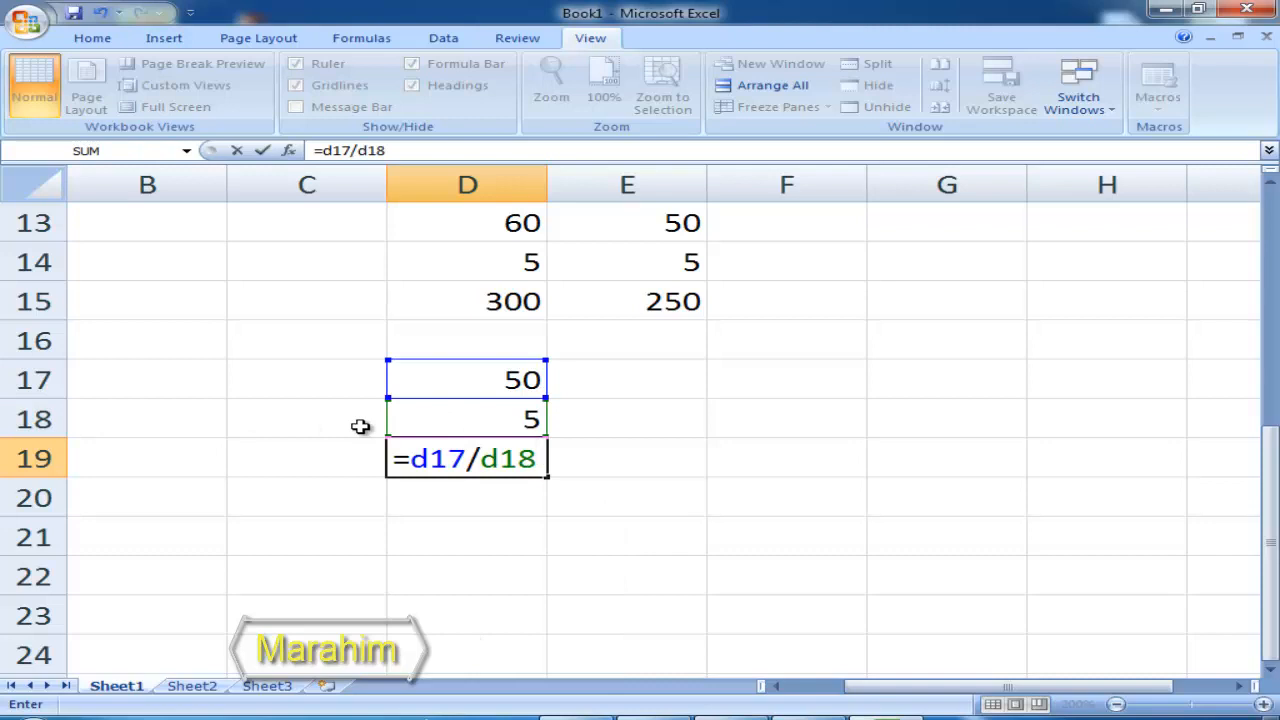
pyautogui.press('Return')
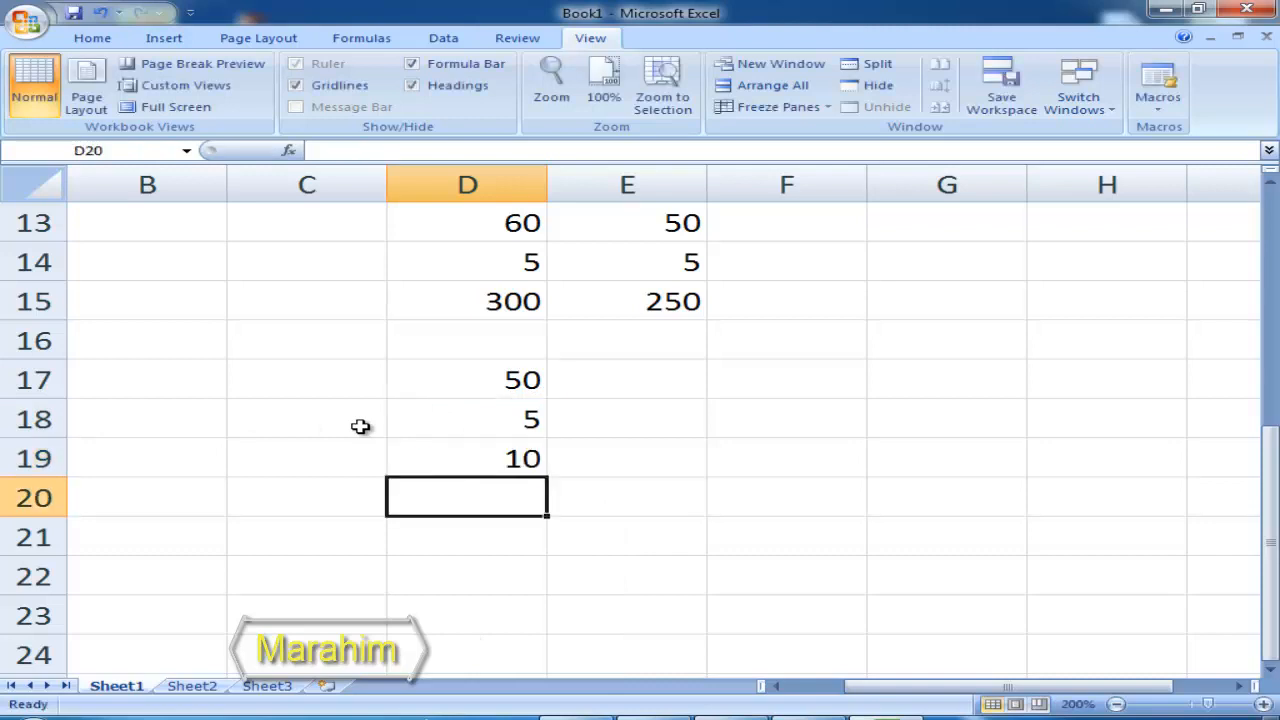
pyautogui.click(489, 461)
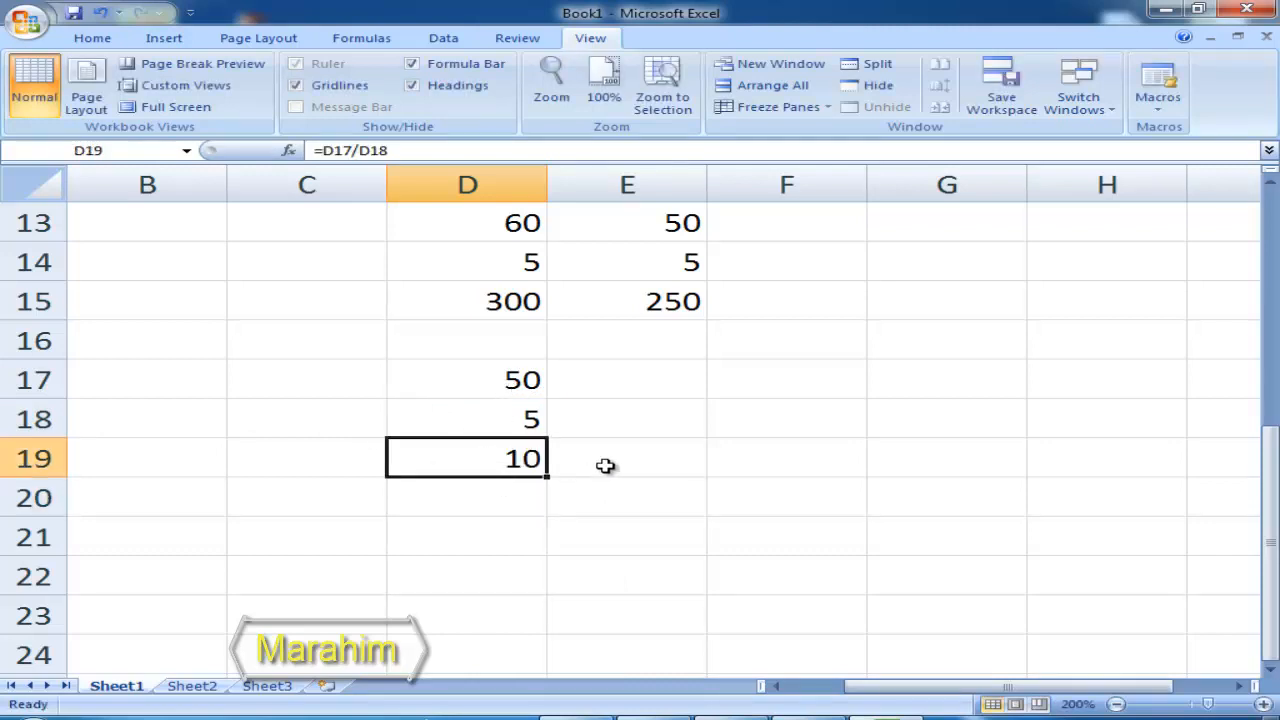
# Enter the same division numbers in the neighbouring column: 50 in E17 and 5 in E18.
pyautogui.click(656, 370)
pyautogui.write('50')
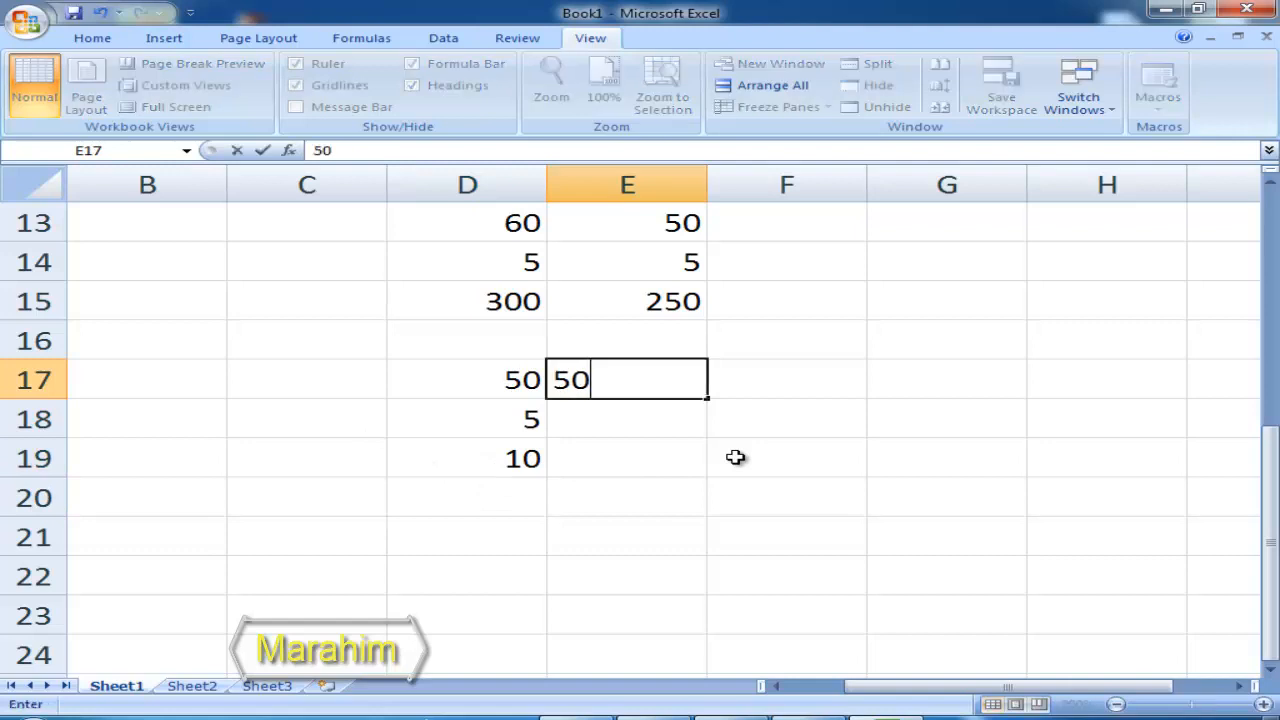
pyautogui.click(655, 418)
pyautogui.write('5')
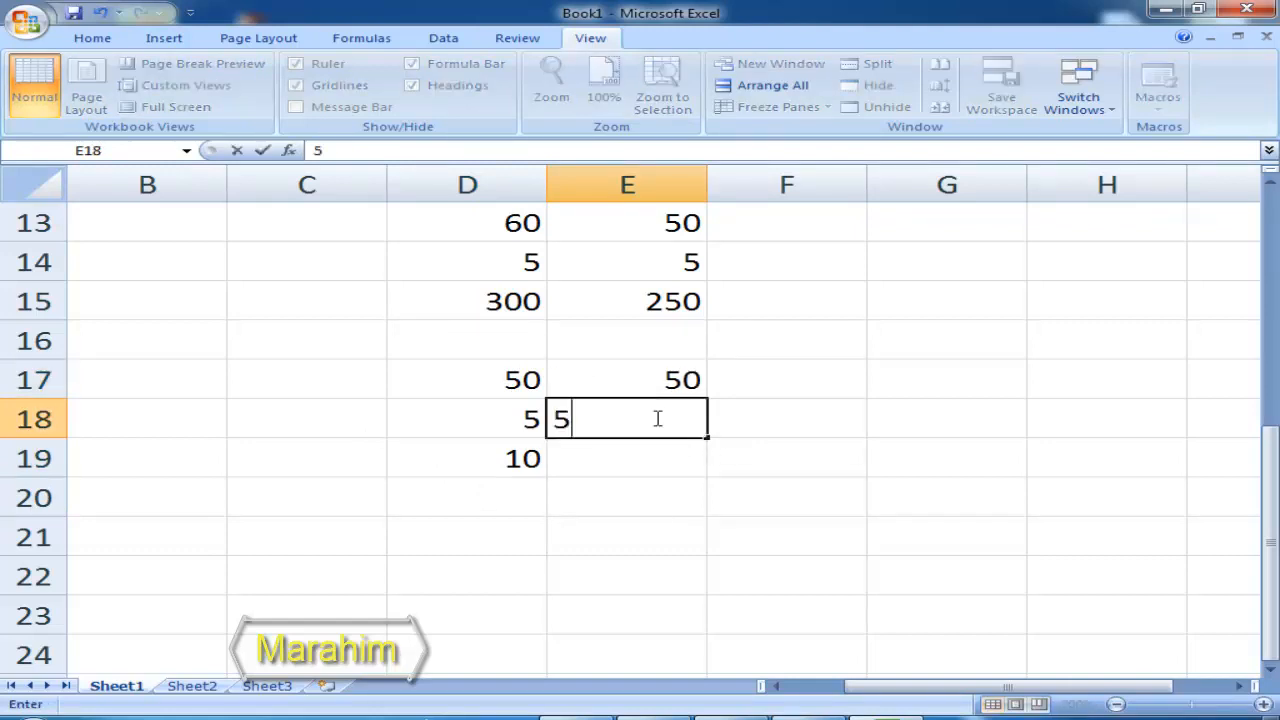
pyautogui.press('Return')
# Divide the literal numbers in E19 with the formula =50/5.
pyautogui.write('=')
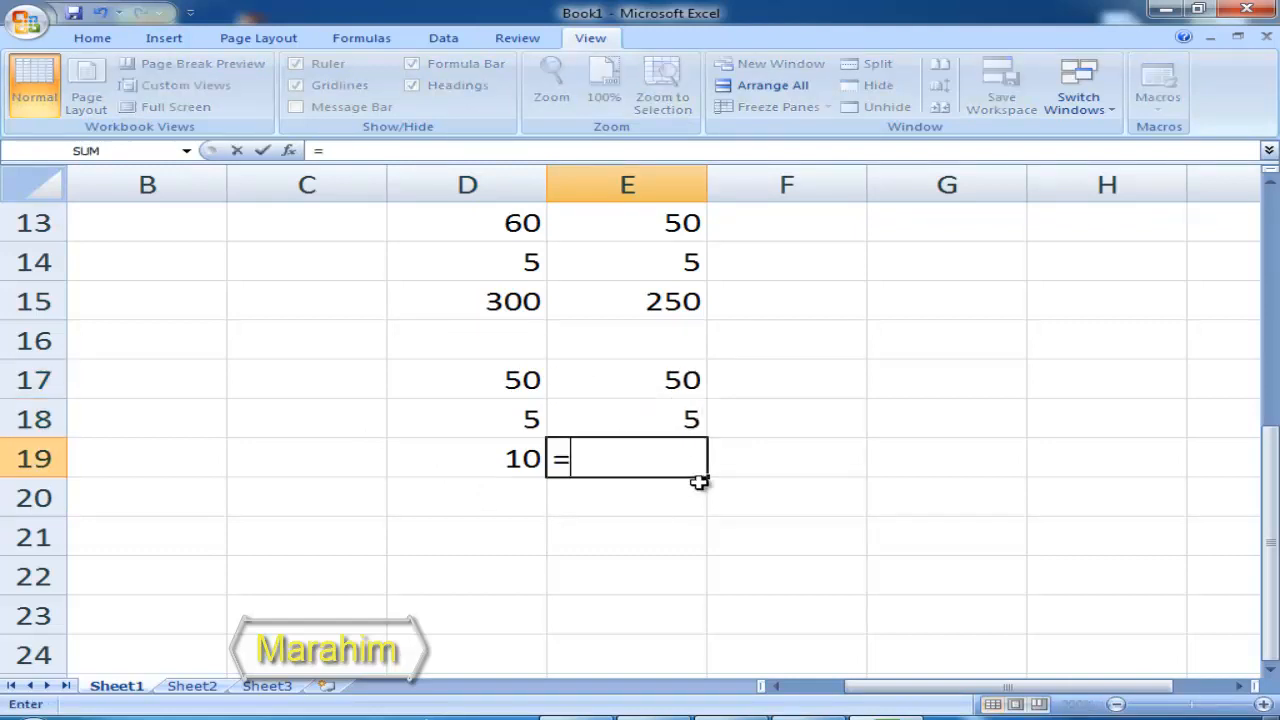
pyautogui.write('50/')
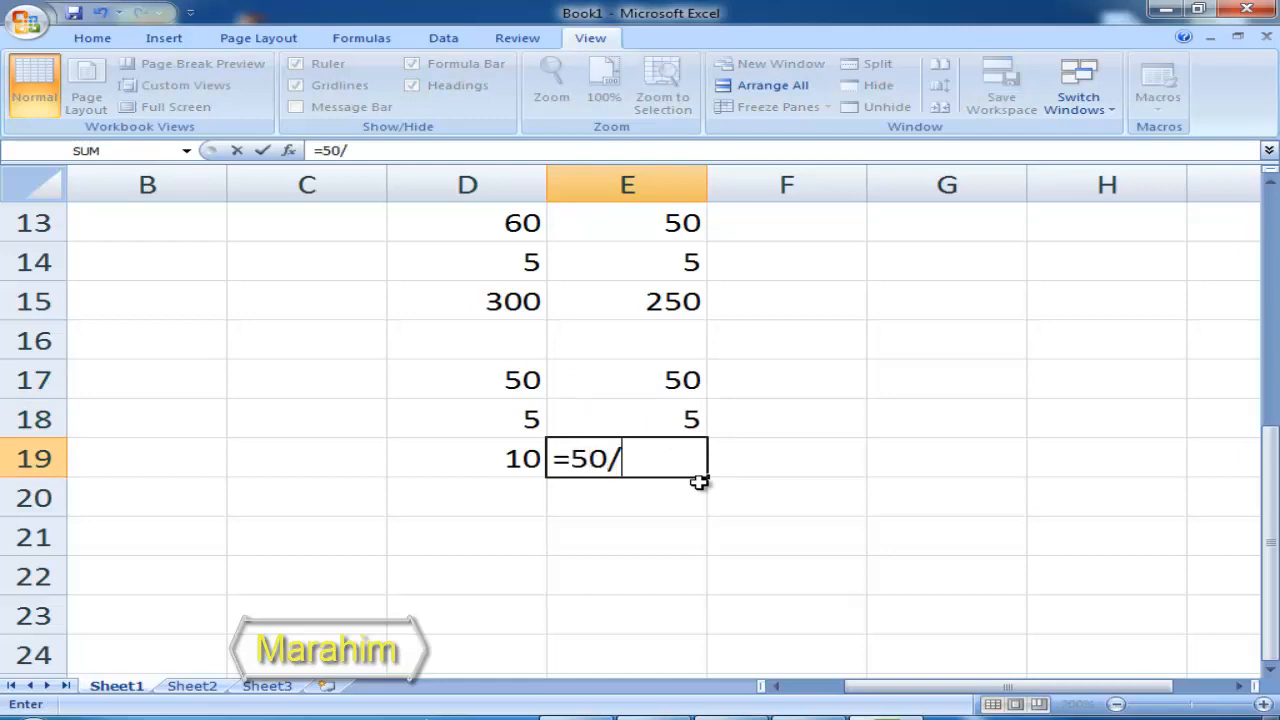
pyautogui.write('5')
pyautogui.press('Return')
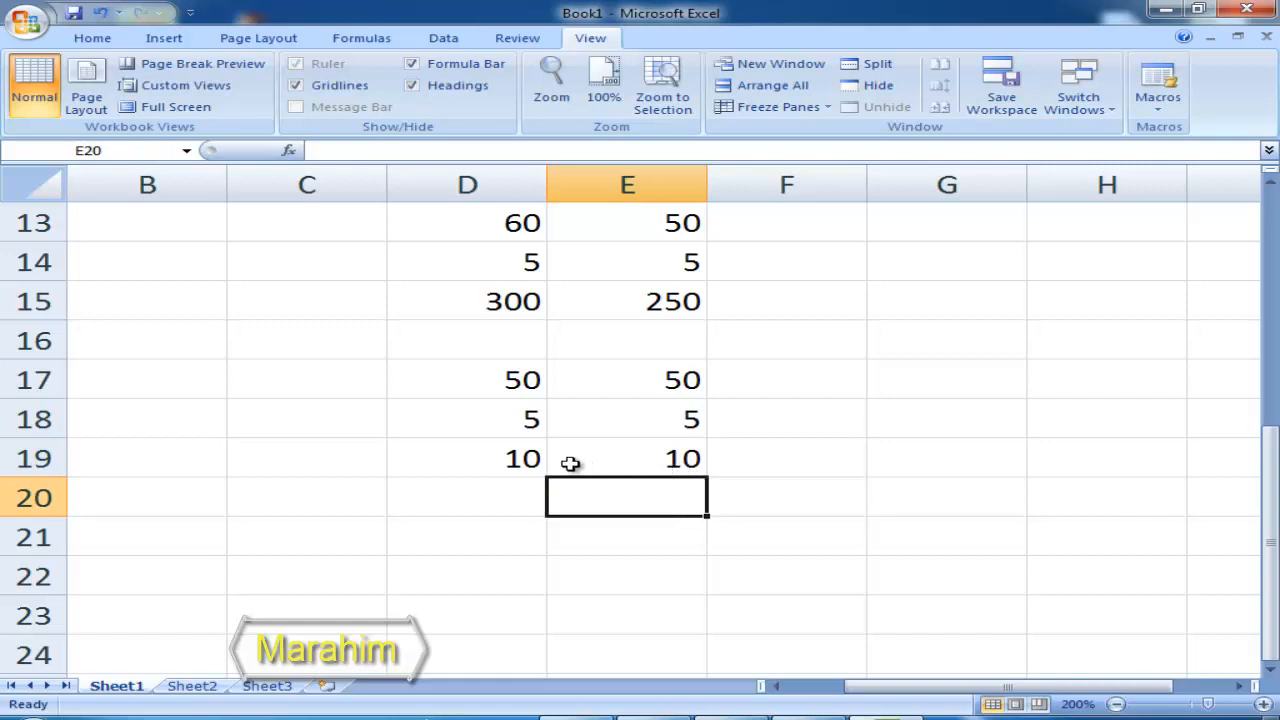
# Compare the division formulas in D19 and E19, and examine the cells D17 and D18 that D19 refers to.
pyautogui.moveTo(451, 457); pyautogui.dragTo(806, 457)
pyautogui.click(741, 512)
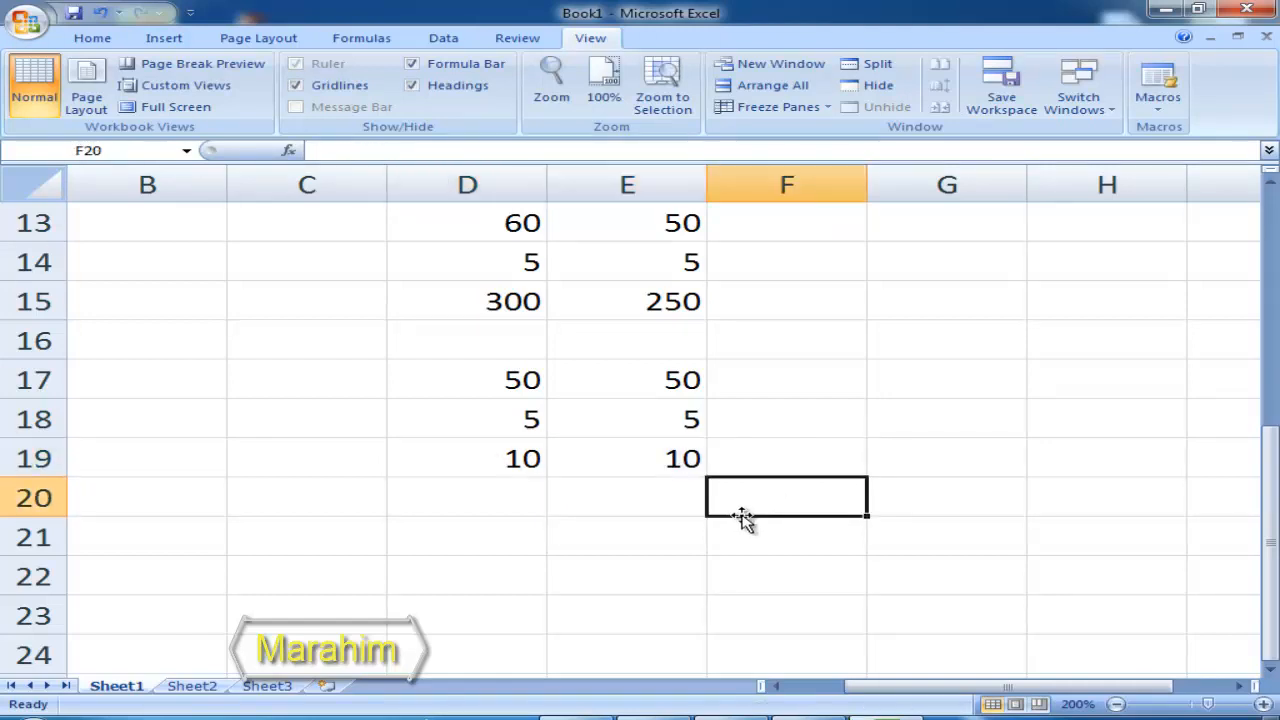
pyautogui.click(493, 459)
pyautogui.click(688, 458)
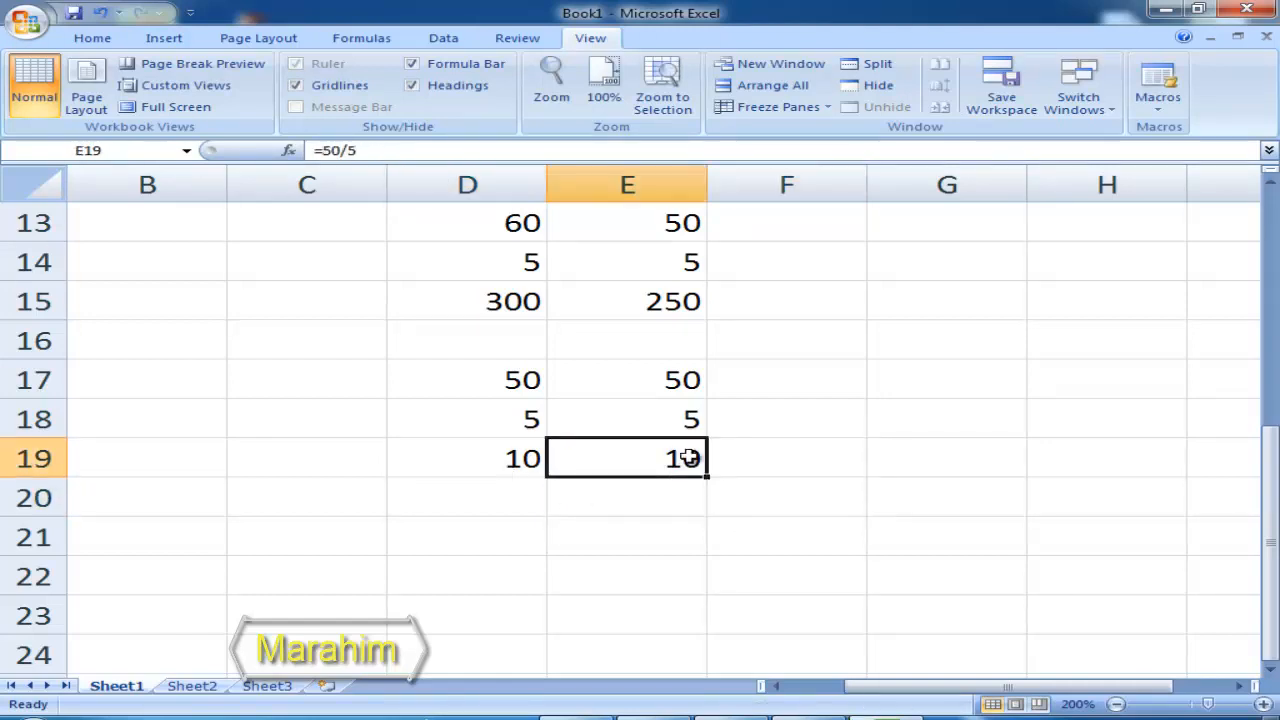
pyautogui.click(488, 458)
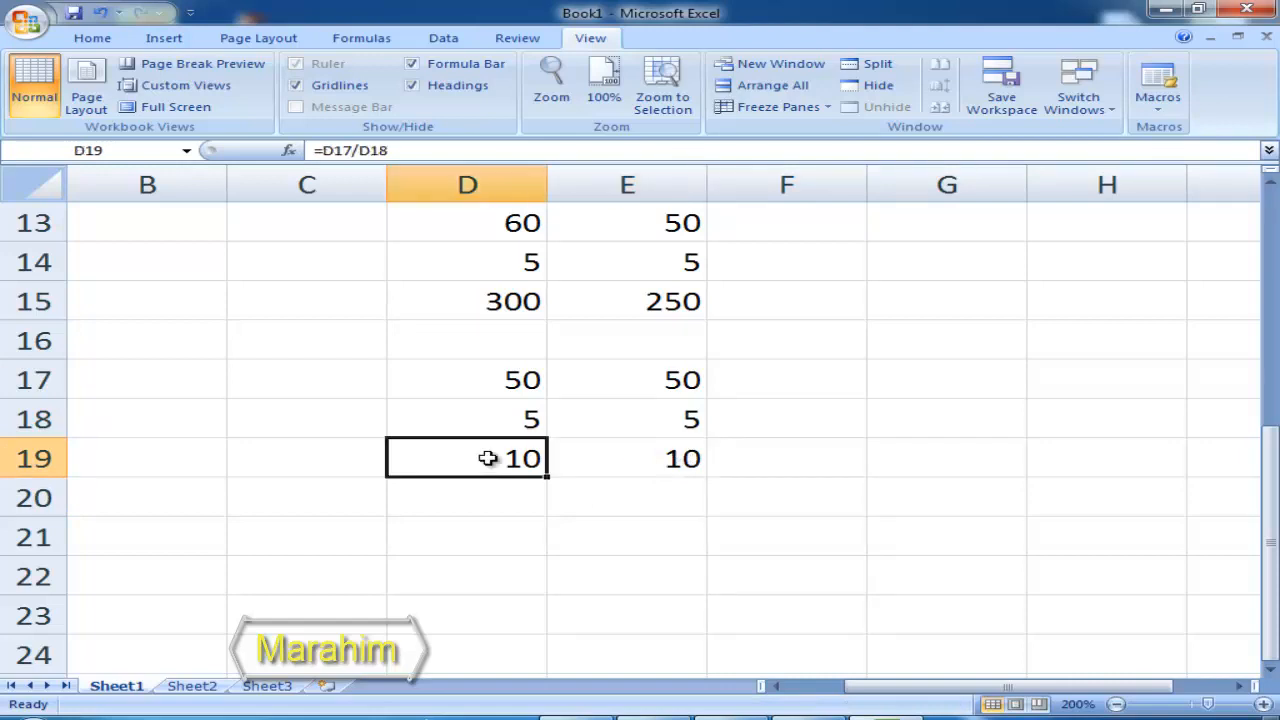
pyautogui.click(486, 379)
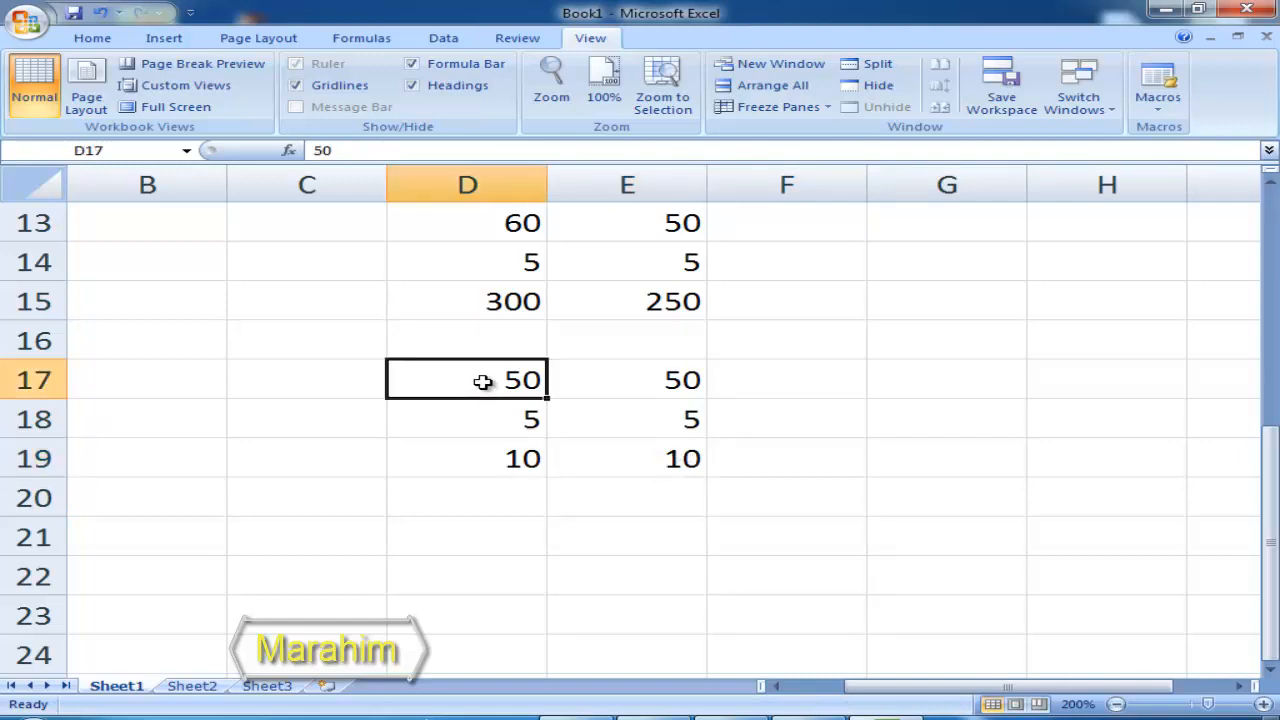
pyautogui.click(462, 418)
pyautogui.click(466, 394)
pyautogui.click(465, 410)
pyautogui.click(477, 457)
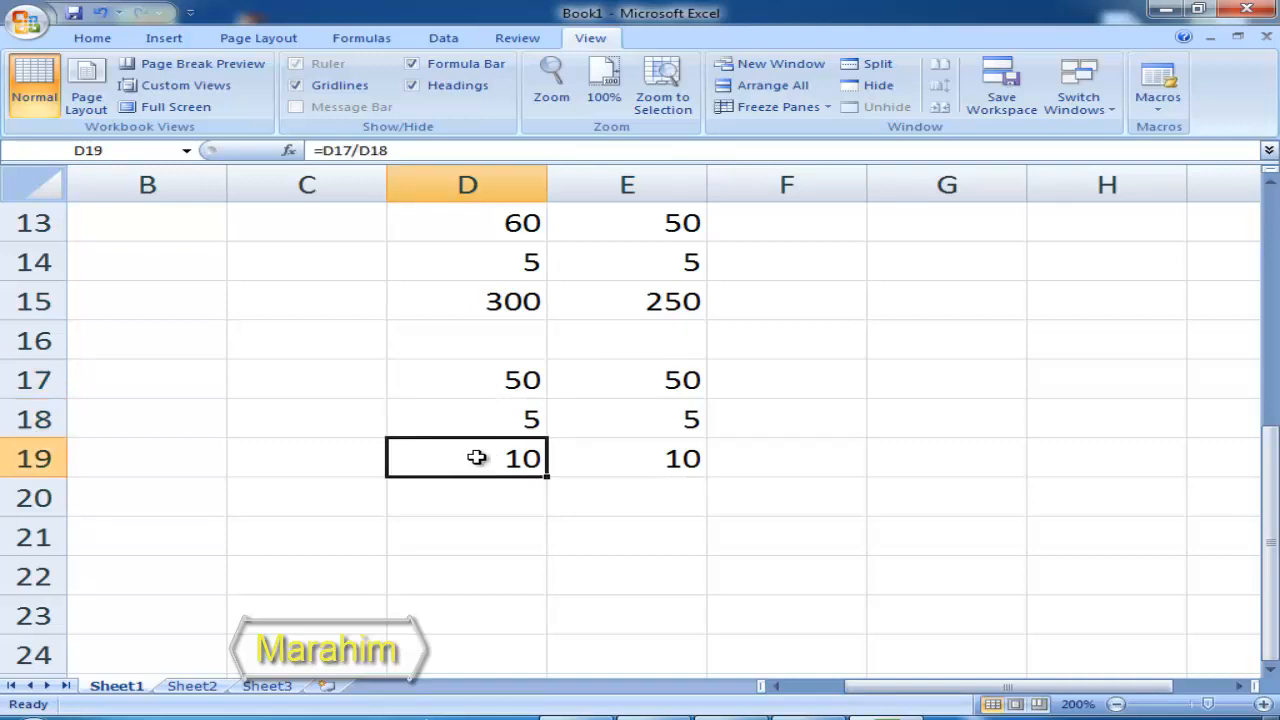